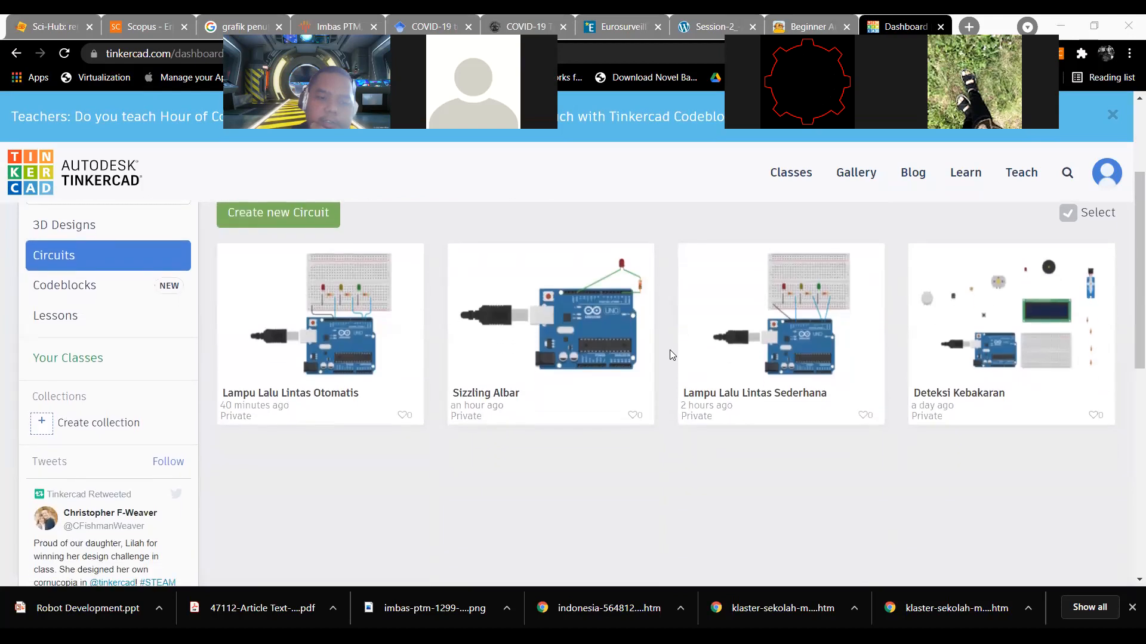
Step: Create a new circuit and show all available components in the component library
{"action": "scroll", "coordinate": [669, 349], "scroll_direction": "up", "scroll_amount": 5}
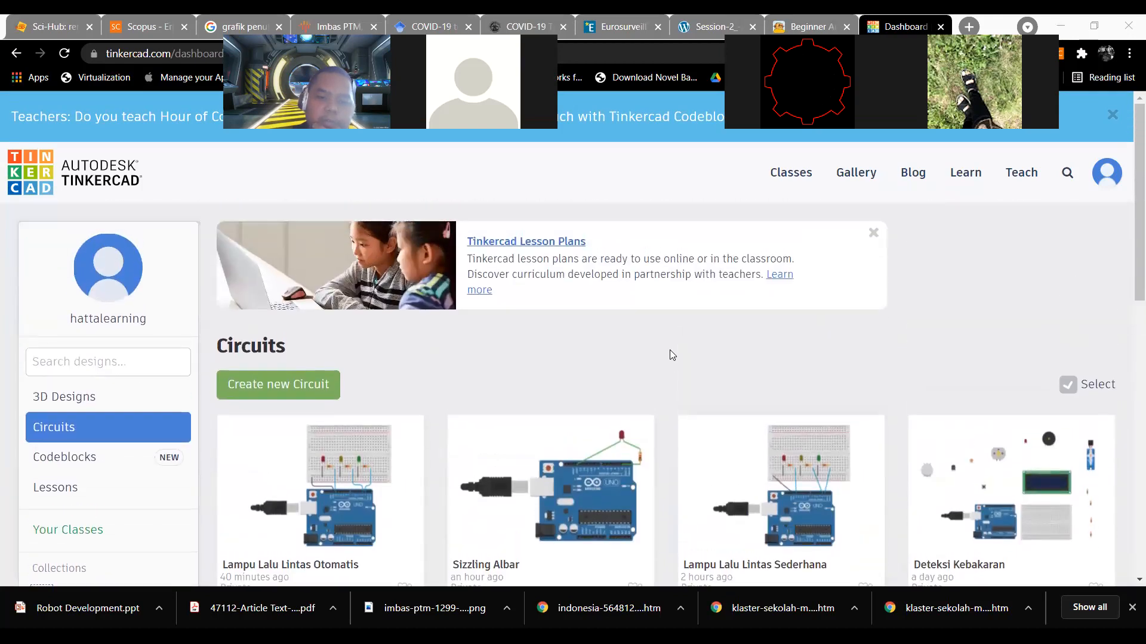
{"action": "left_click", "coordinate": [296, 384]}
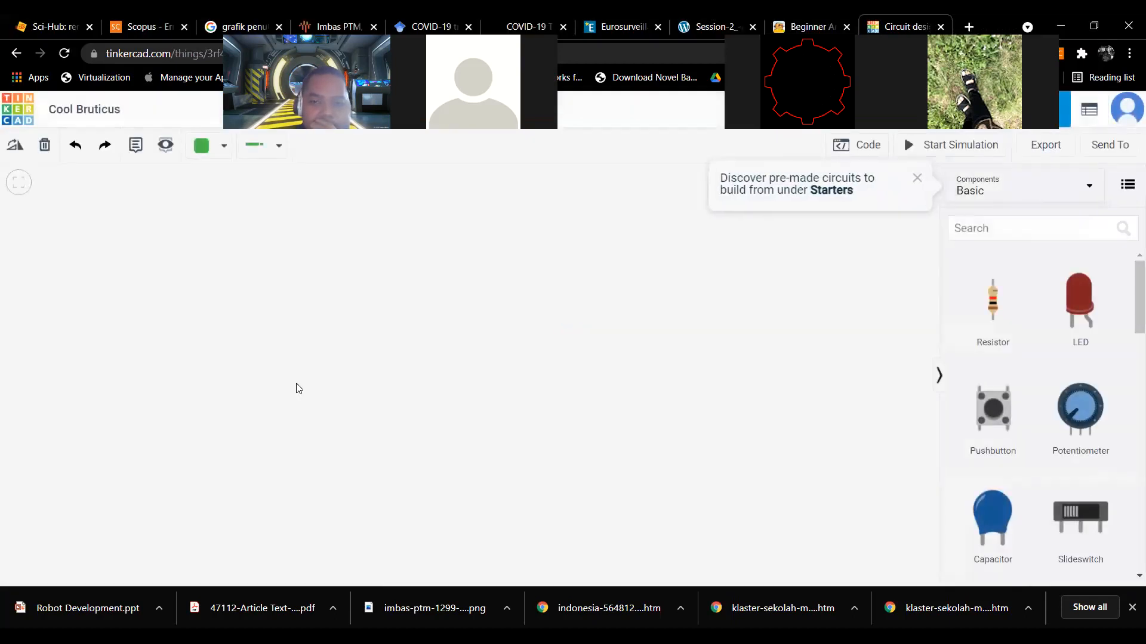
{"action": "left_click", "coordinate": [1023, 191]}
{"action": "left_click", "coordinate": [977, 253]}
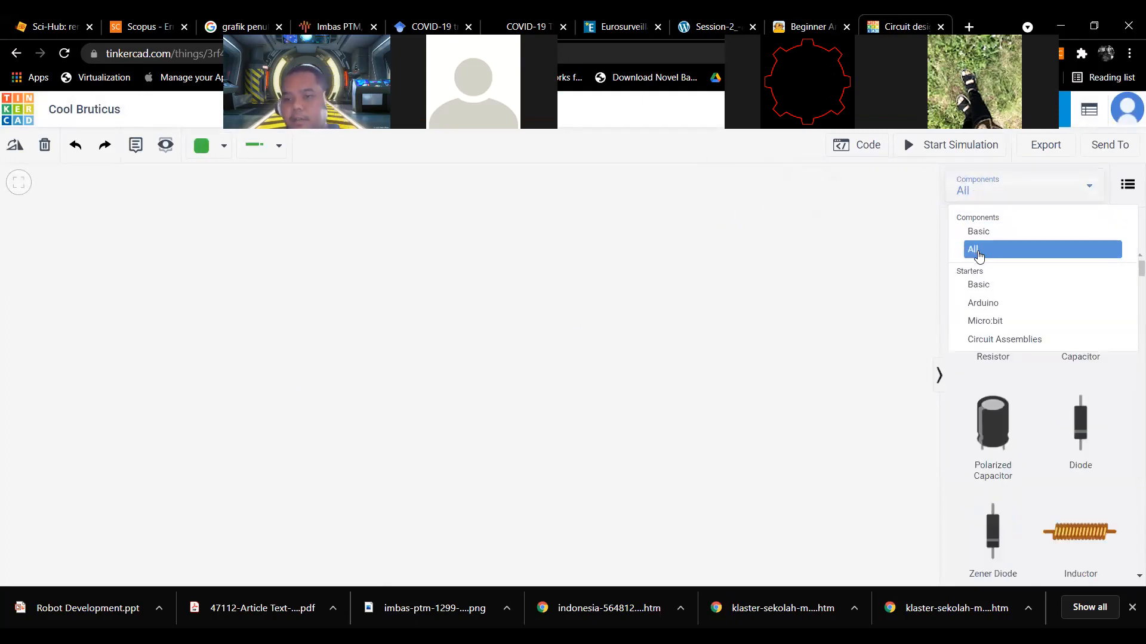
Step: Find the Arduino Uno R3 among the microcontrollers and place it in the middle of the workplane
{"action": "scroll", "coordinate": [1018, 371], "scroll_direction": "down", "scroll_amount": 6}
{"action": "scroll", "coordinate": [1019, 372], "scroll_direction": "down", "scroll_amount": 20}
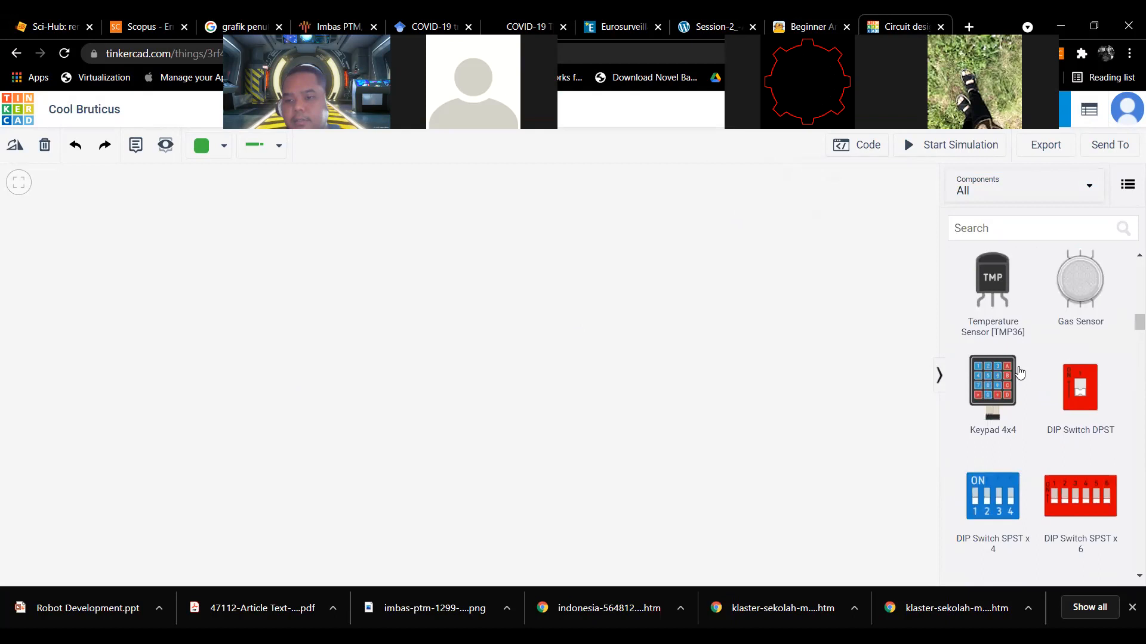
{"action": "scroll", "coordinate": [1019, 373], "scroll_direction": "down", "scroll_amount": 20}
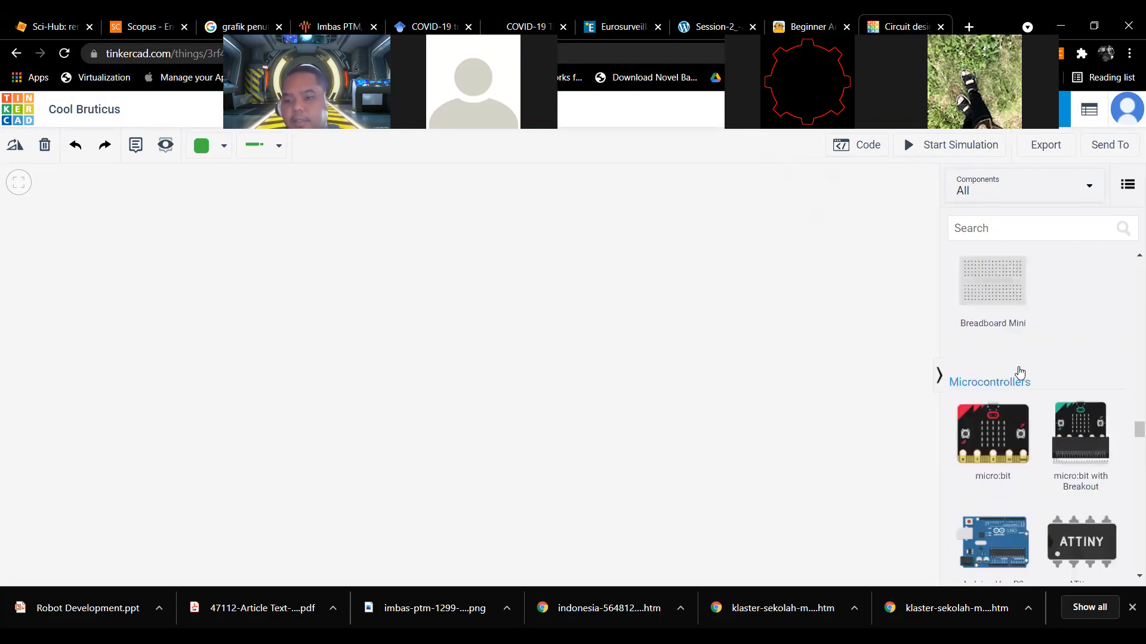
{"action": "scroll", "coordinate": [1019, 372], "scroll_direction": "down", "scroll_amount": 3}
{"action": "scroll", "coordinate": [1019, 372], "scroll_direction": "up", "scroll_amount": 12}
{"action": "scroll", "coordinate": [1019, 373], "scroll_direction": "up", "scroll_amount": 10}
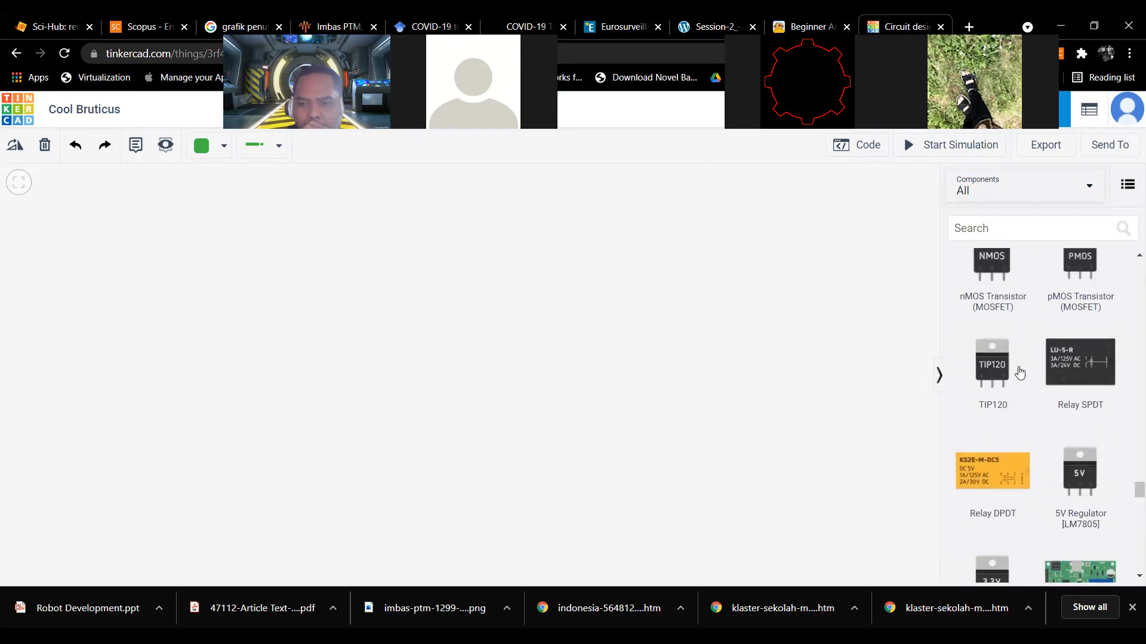
{"action": "scroll", "coordinate": [1020, 372], "scroll_direction": "up", "scroll_amount": 1}
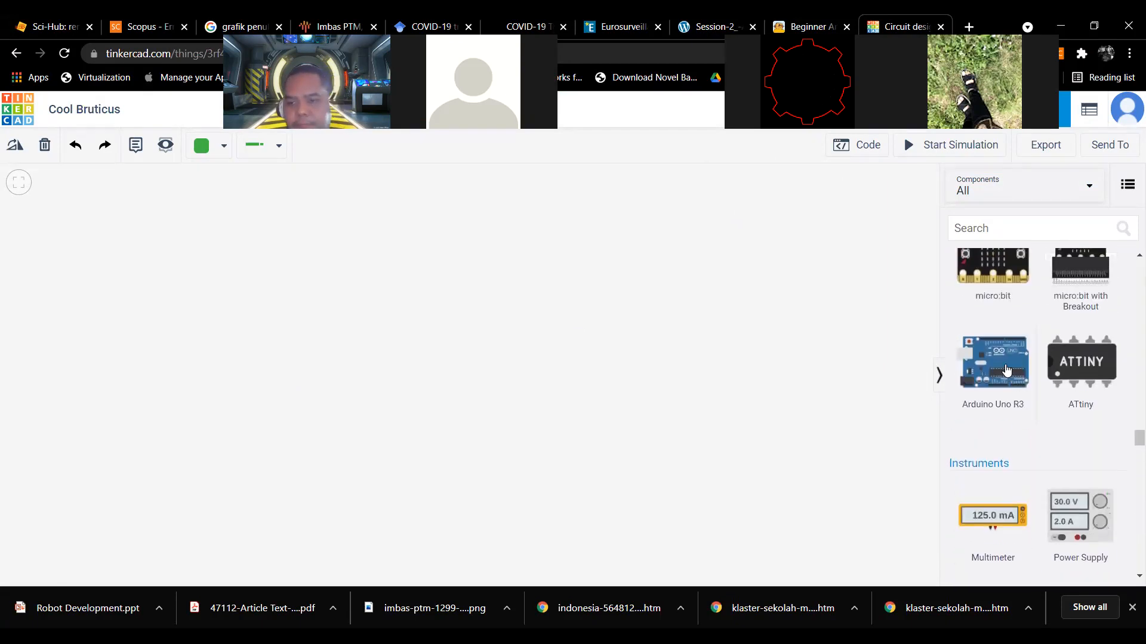
{"action": "left_click_drag", "start_coordinate": [1006, 370], "coordinate": [475, 386]}
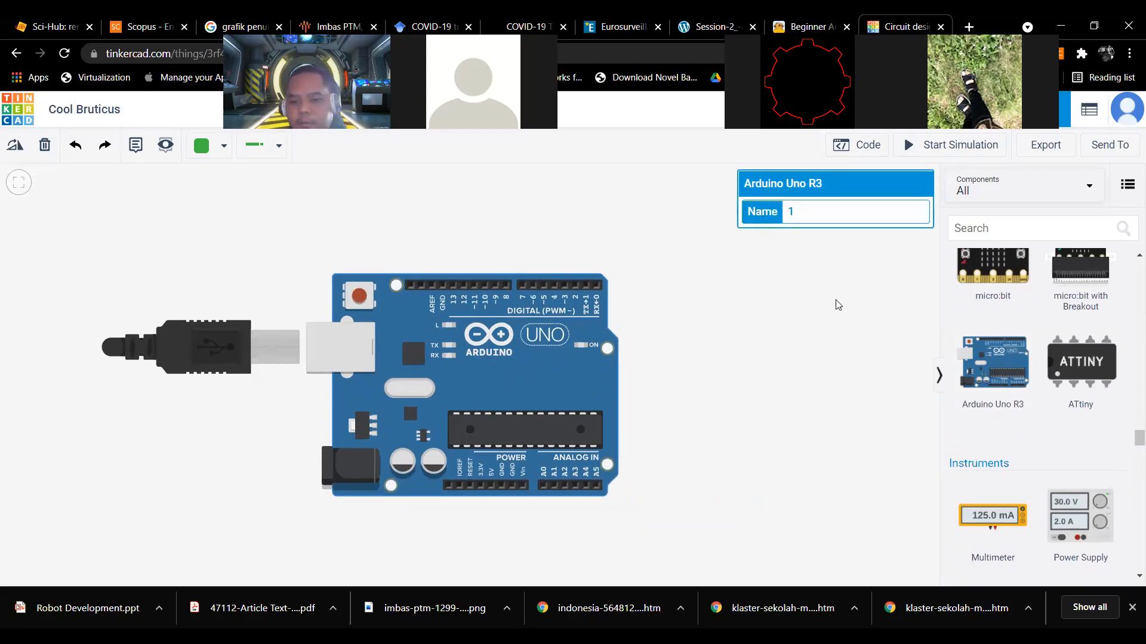
Step: Add a resistor beside the Arduino and an LED above it, setting the LED's color to Green
{"action": "scroll", "coordinate": [1017, 309], "scroll_direction": "up", "scroll_amount": 15}
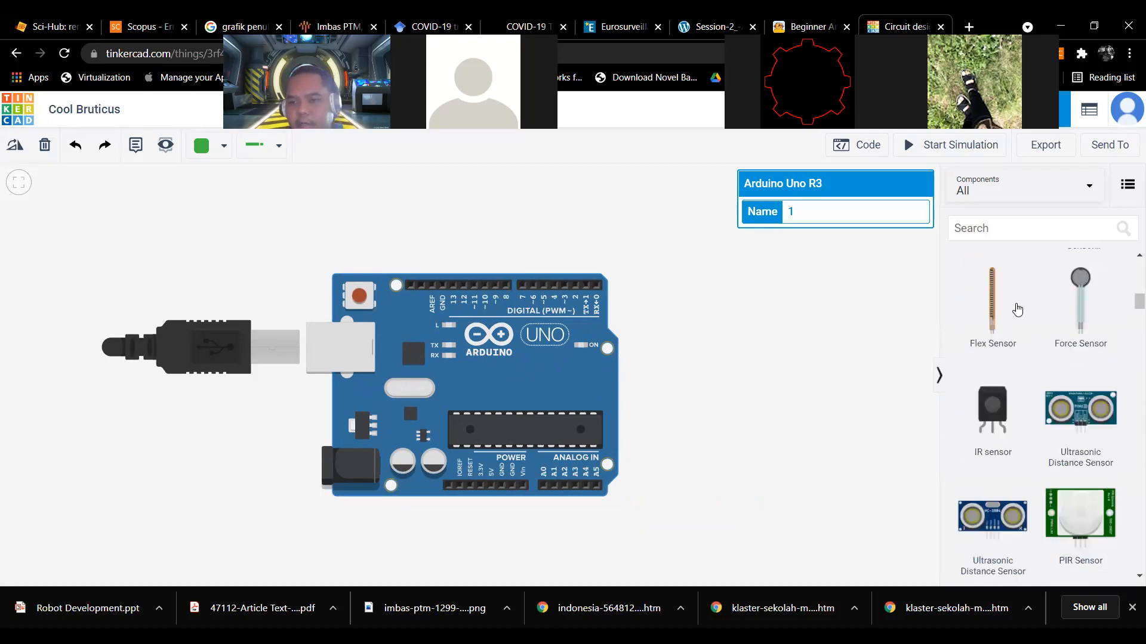
{"action": "left_click_drag", "start_coordinate": [992, 315], "coordinate": [734, 274]}
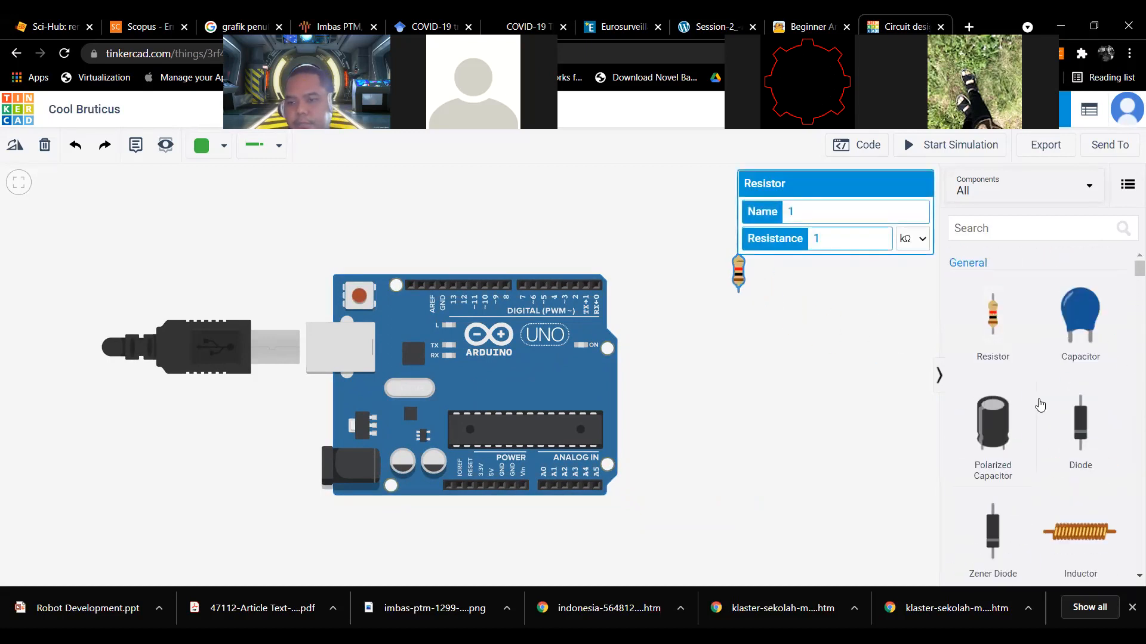
{"action": "scroll", "coordinate": [1050, 391], "scroll_direction": "down", "scroll_amount": 6}
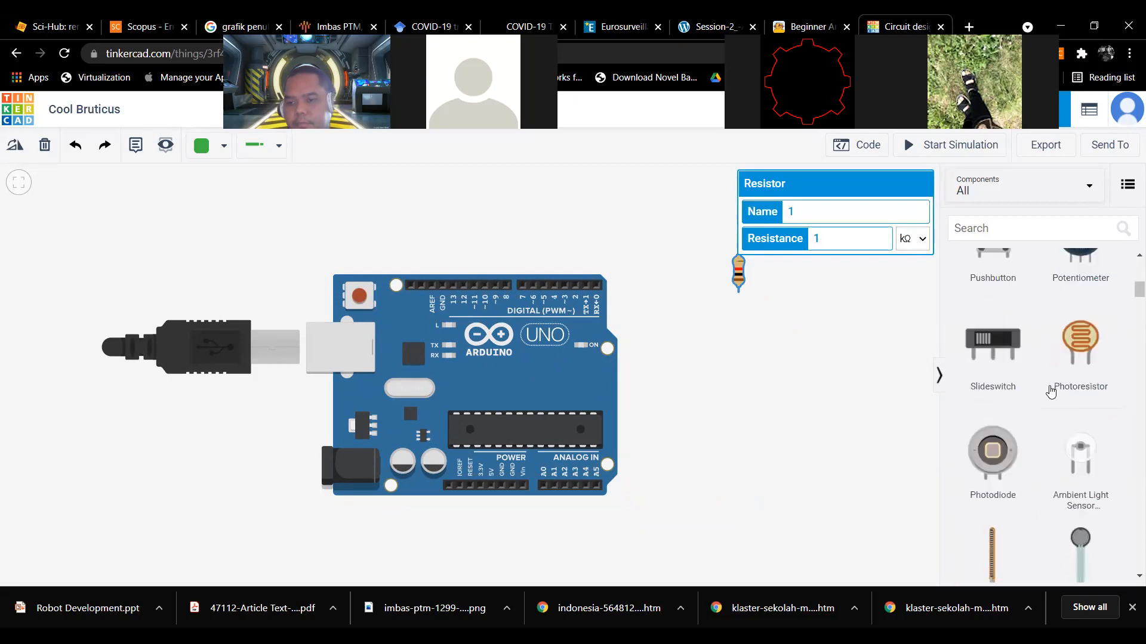
{"action": "scroll", "coordinate": [1050, 391], "scroll_direction": "up", "scroll_amount": 6}
{"action": "scroll", "coordinate": [1050, 391], "scroll_direction": "down", "scroll_amount": 15}
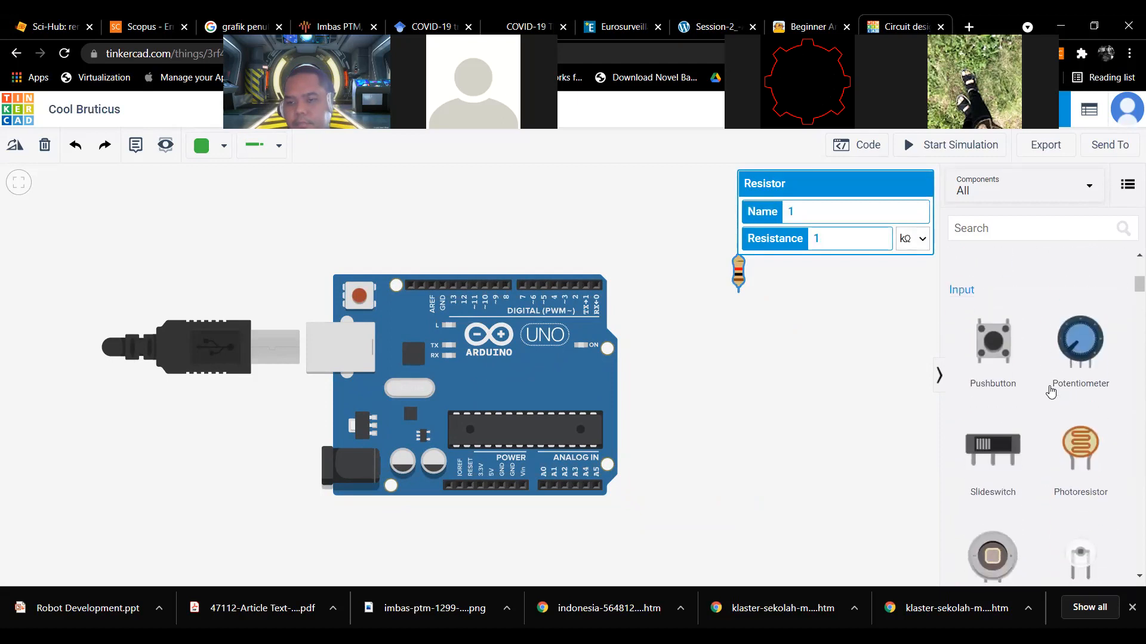
{"action": "scroll", "coordinate": [1050, 390], "scroll_direction": "down", "scroll_amount": 4}
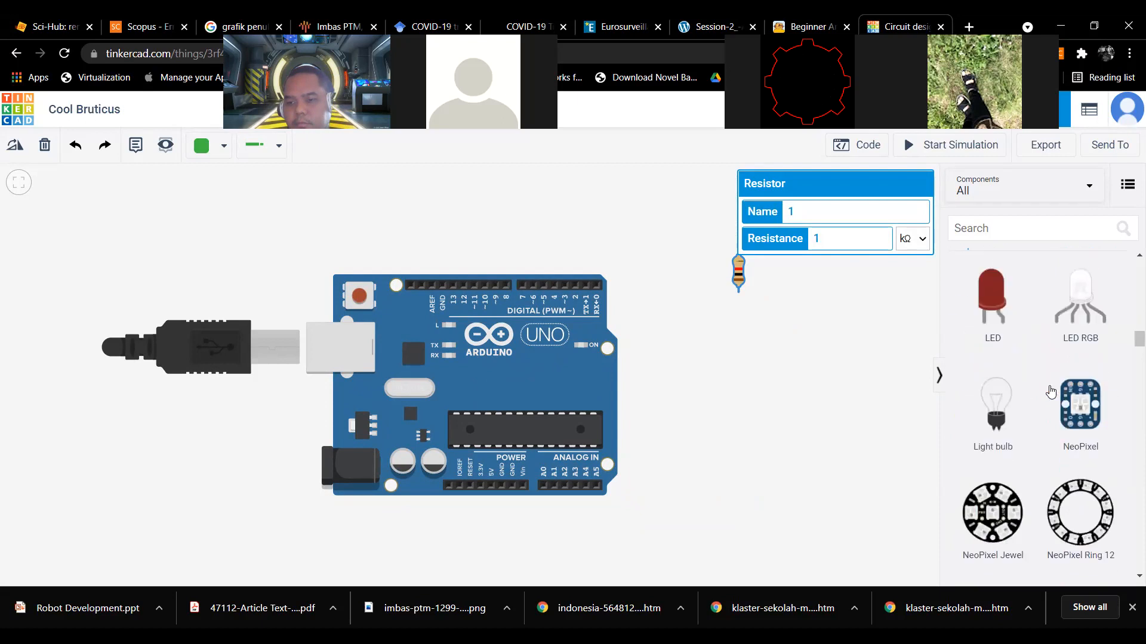
{"action": "left_click_drag", "start_coordinate": [989, 310], "coordinate": [614, 230]}
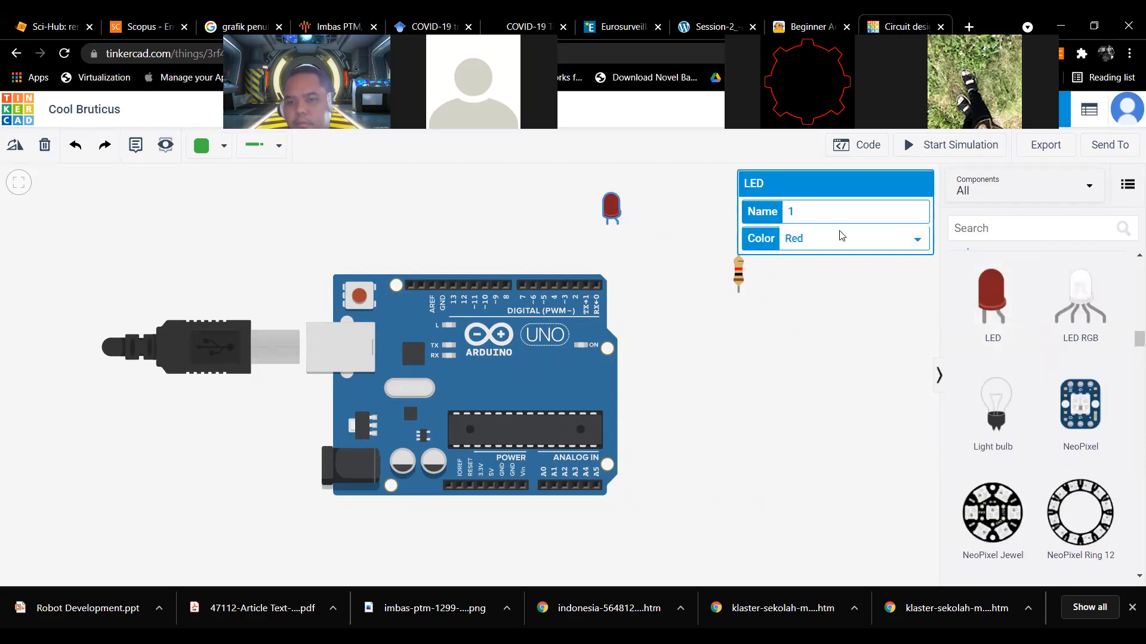
{"action": "left_click", "coordinate": [823, 283]}
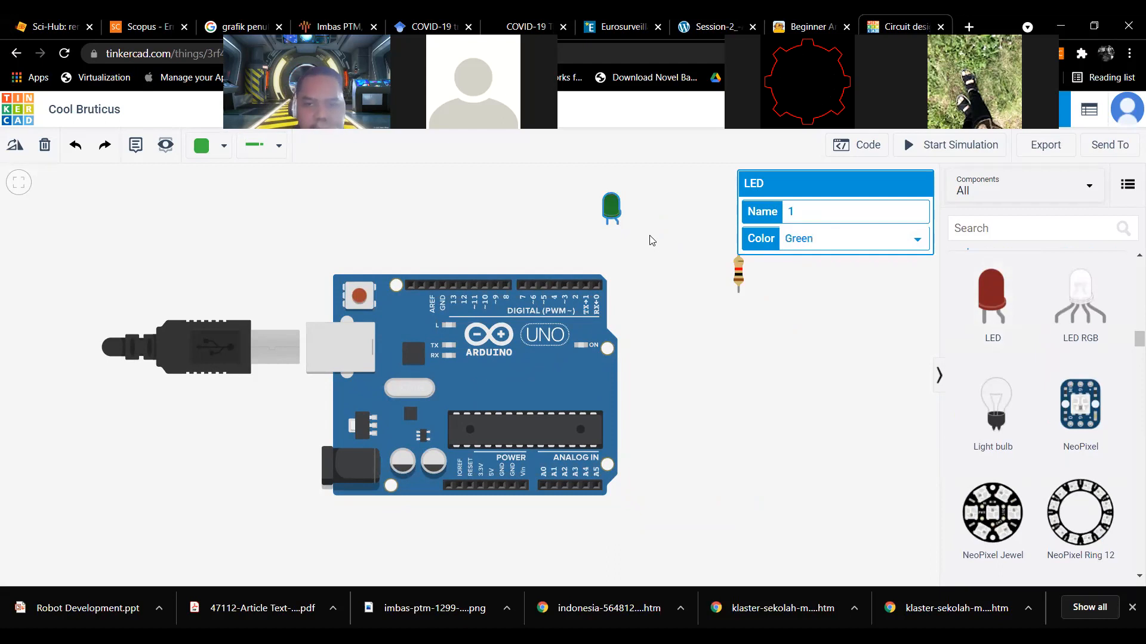
Step: Move the resistor closer to the LED and wire the LED's cathode to the GND pin beside digital pin 13
{"action": "left_click_drag", "start_coordinate": [745, 282], "coordinate": [677, 278]}
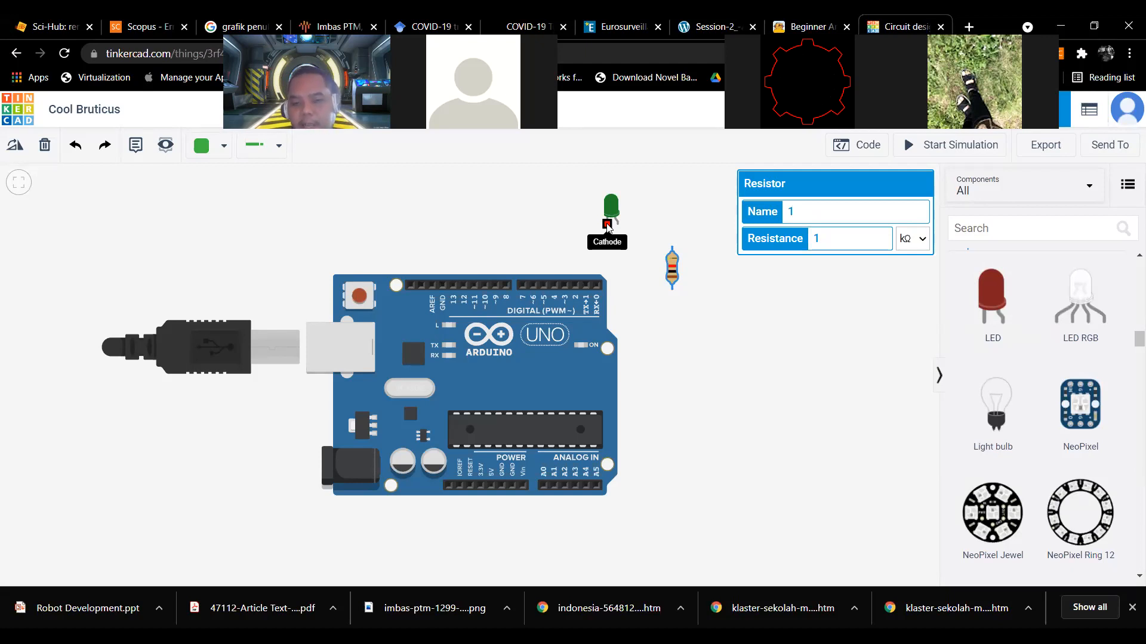
{"action": "left_click", "coordinate": [607, 226]}
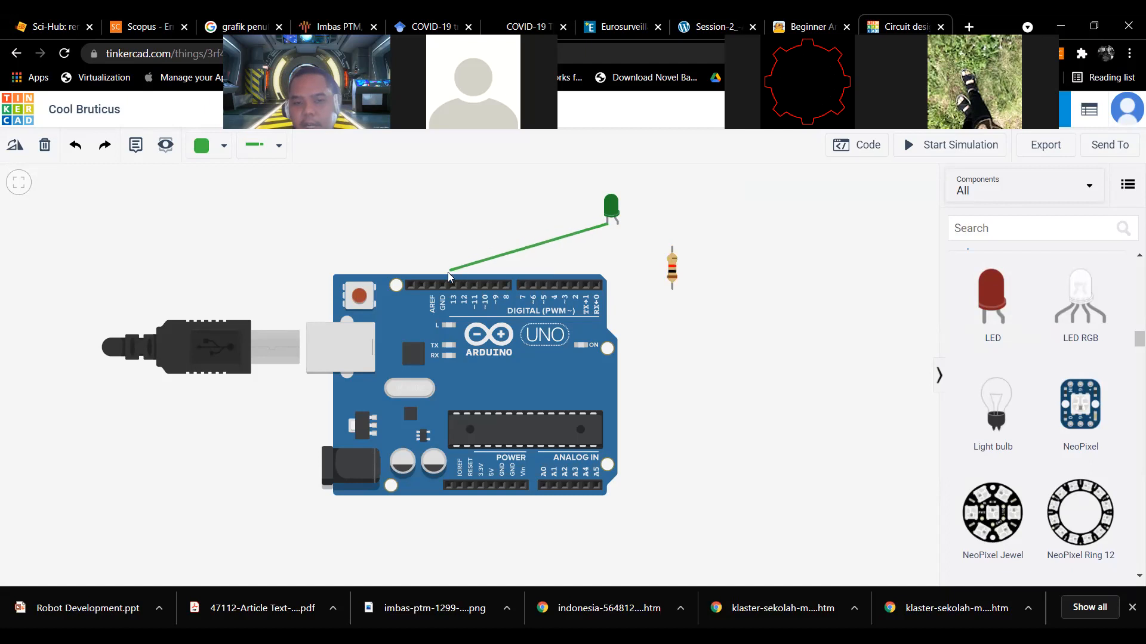
{"action": "left_click", "coordinate": [442, 287]}
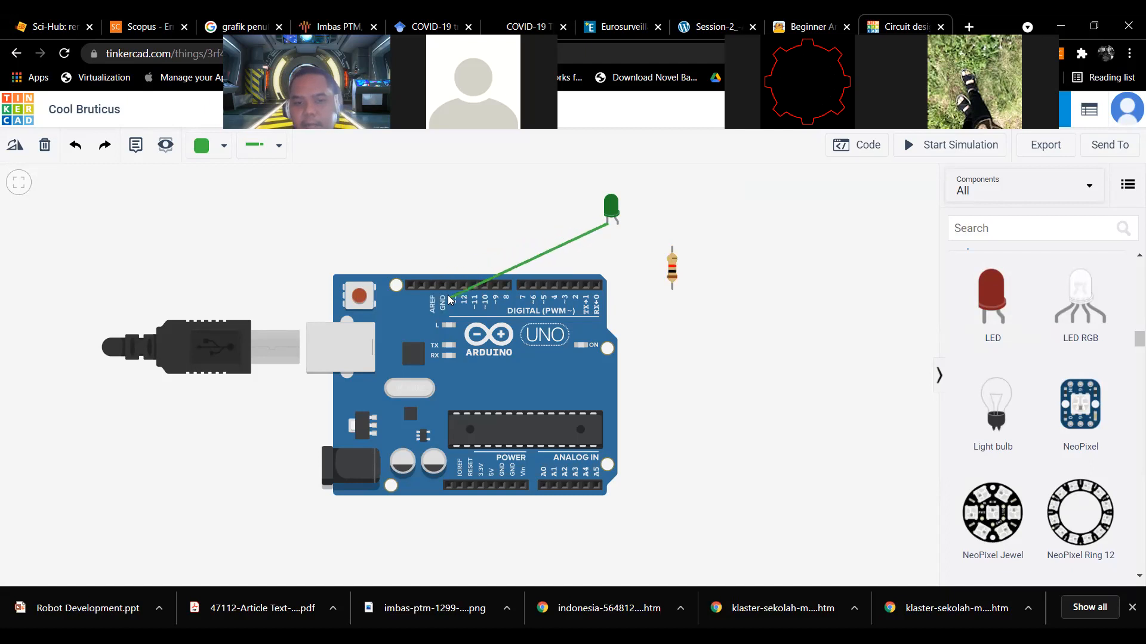
{"action": "left_click", "coordinate": [441, 287]}
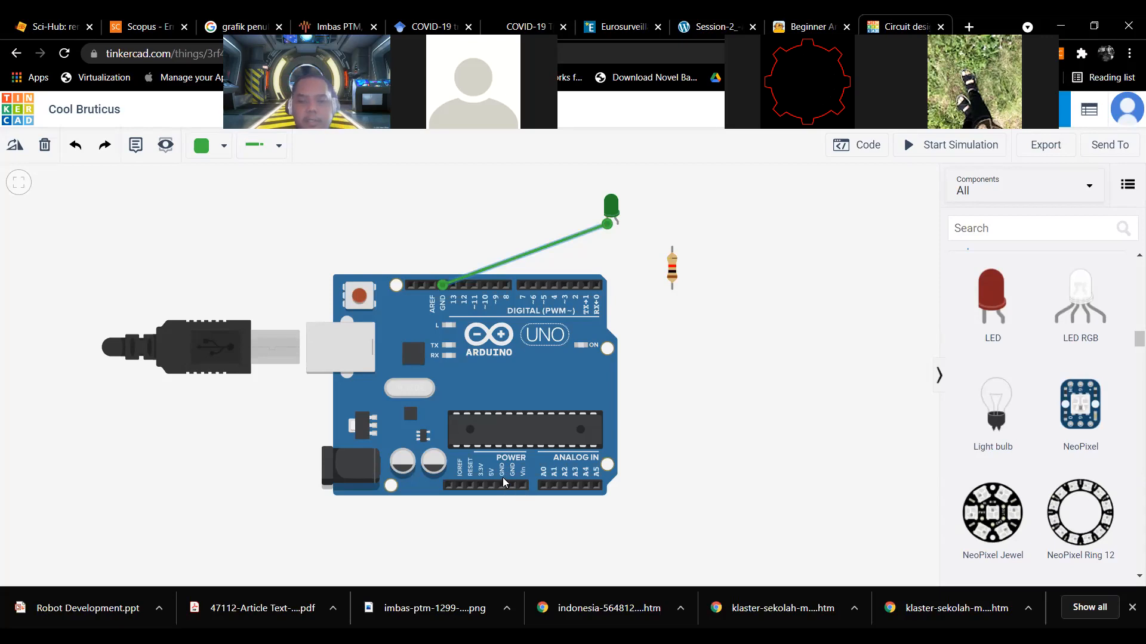
{"action": "left_click", "coordinate": [607, 226]}
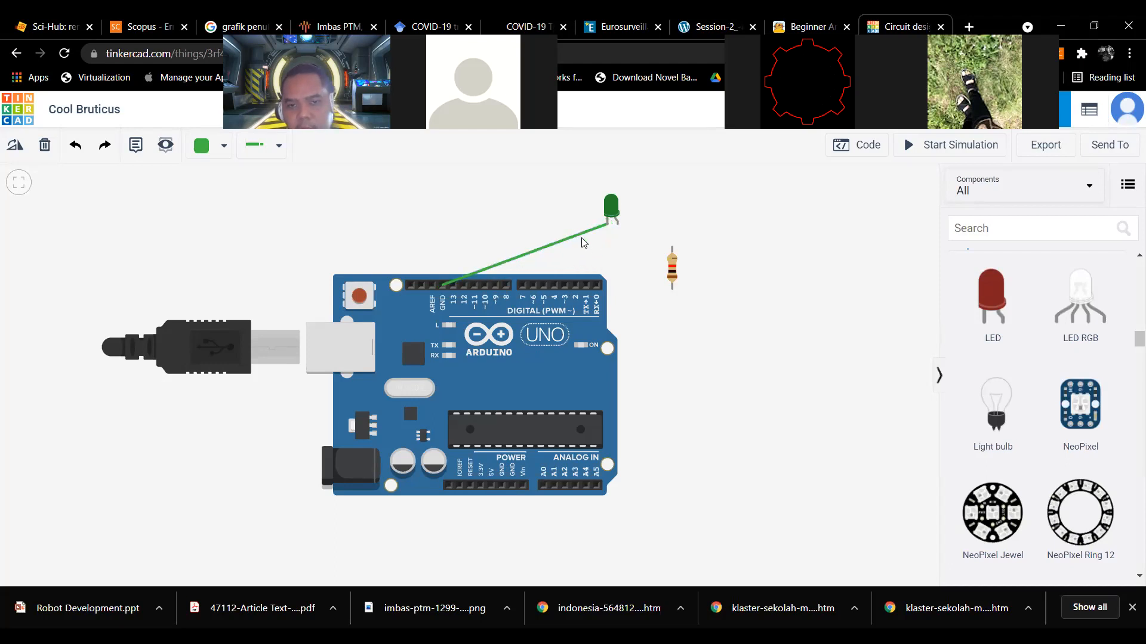
{"action": "left_click", "coordinate": [608, 226]}
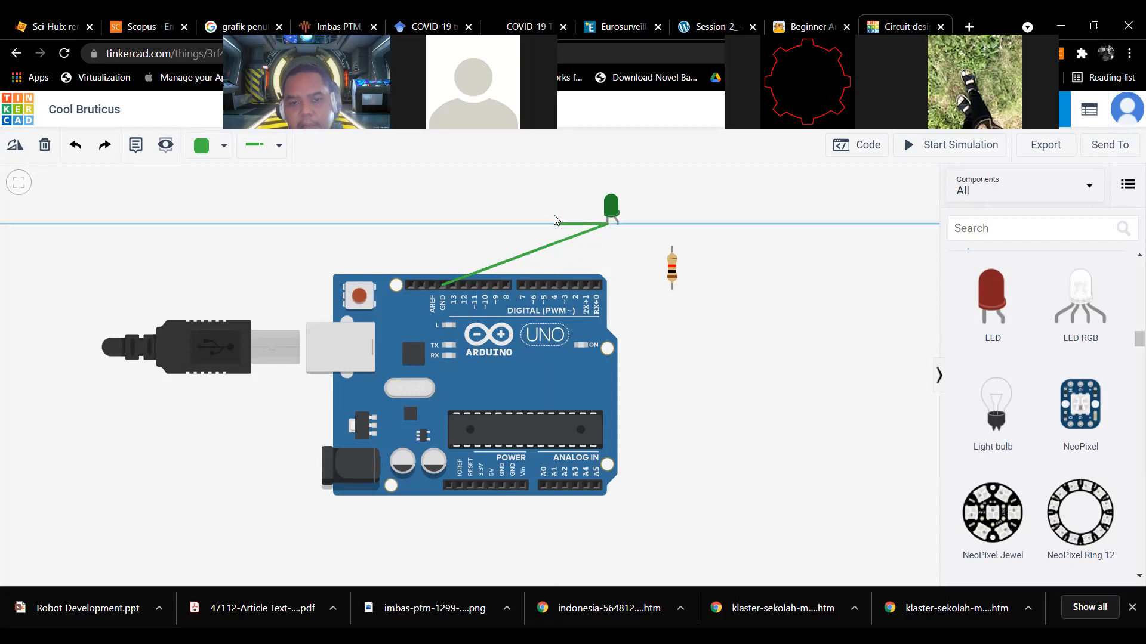
{"action": "key", "text": "Escape"}
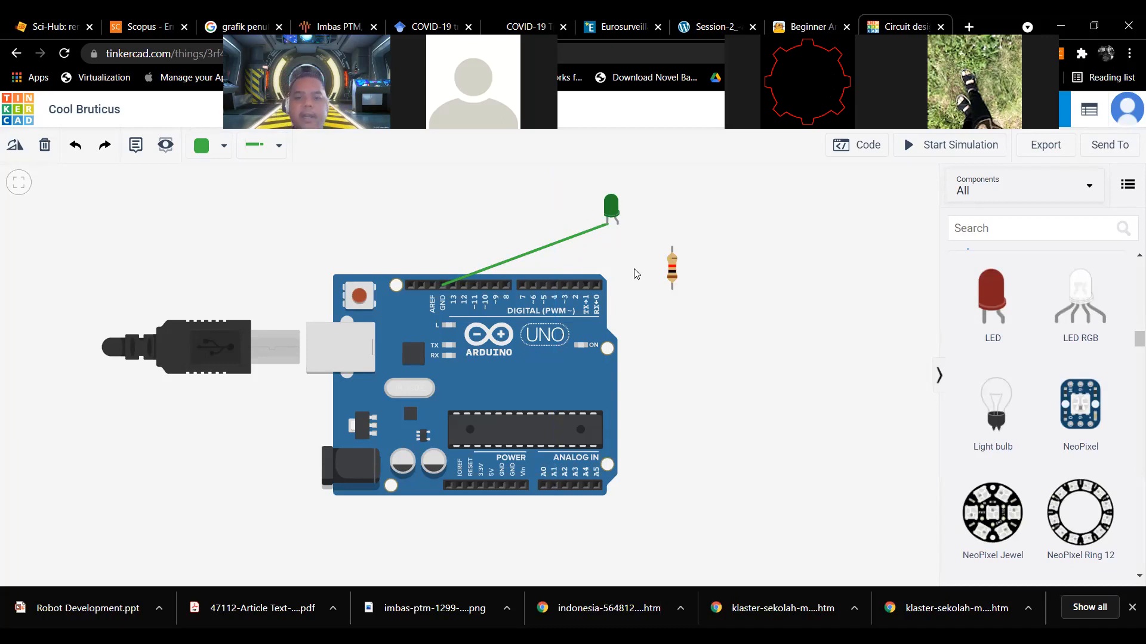
Step: Reposition the LED above the Arduino's digital pins and attach the resistor's upper end to the LED's free leg
{"action": "left_click", "coordinate": [611, 209]}
{"action": "left_click_drag", "start_coordinate": [611, 209], "coordinate": [667, 229]}
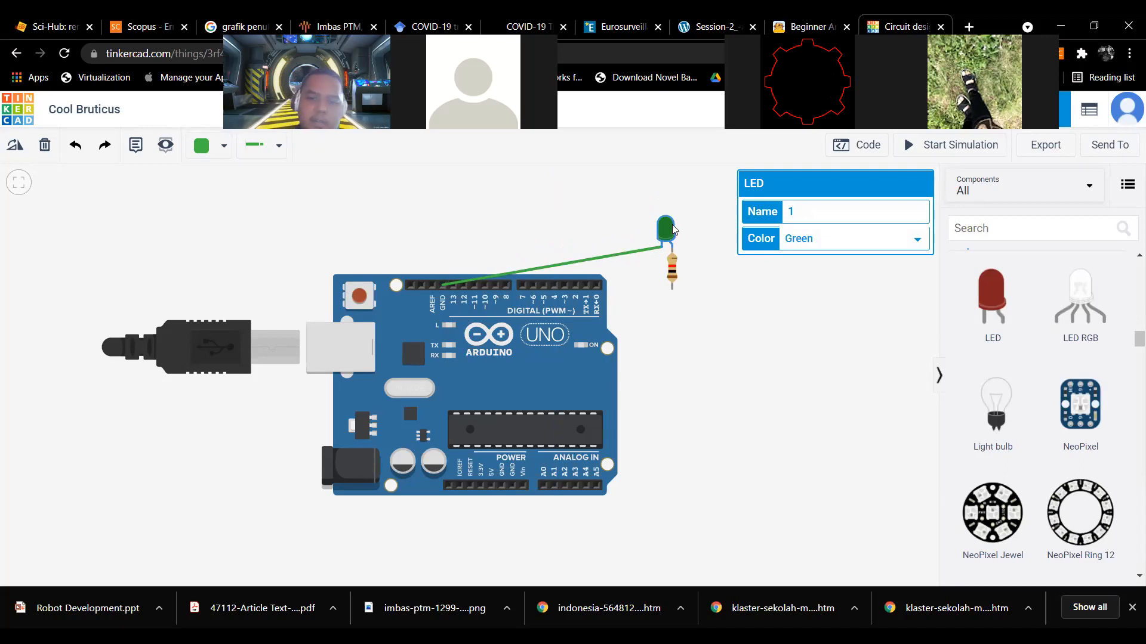
{"action": "left_click_drag", "start_coordinate": [662, 223], "coordinate": [600, 195]}
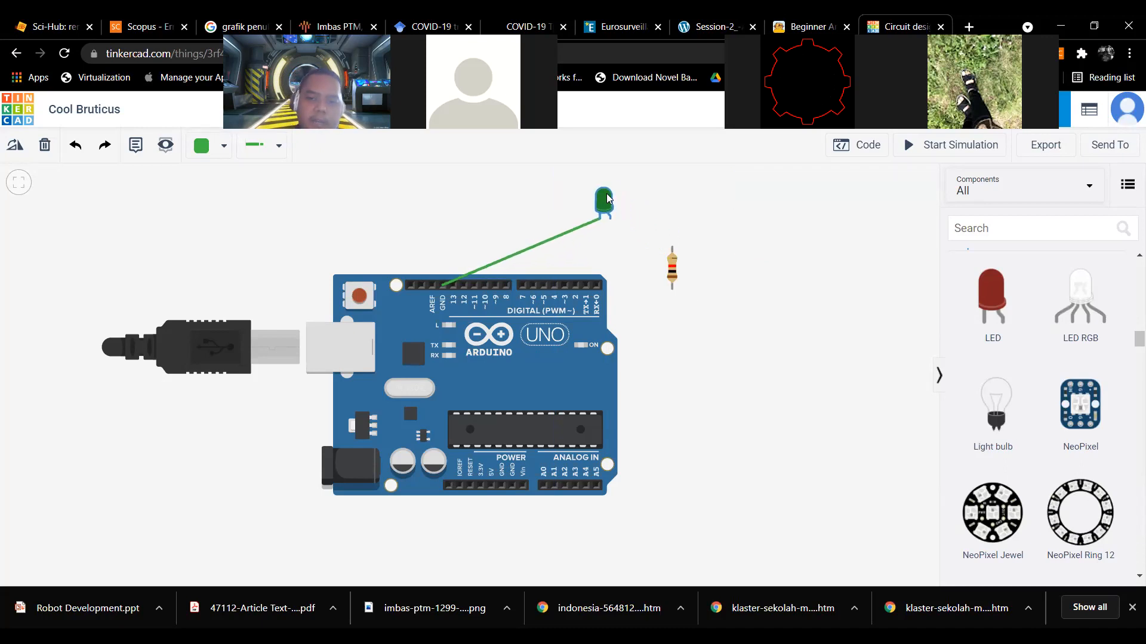
{"action": "left_click_drag", "start_coordinate": [672, 263], "coordinate": [610, 236]}
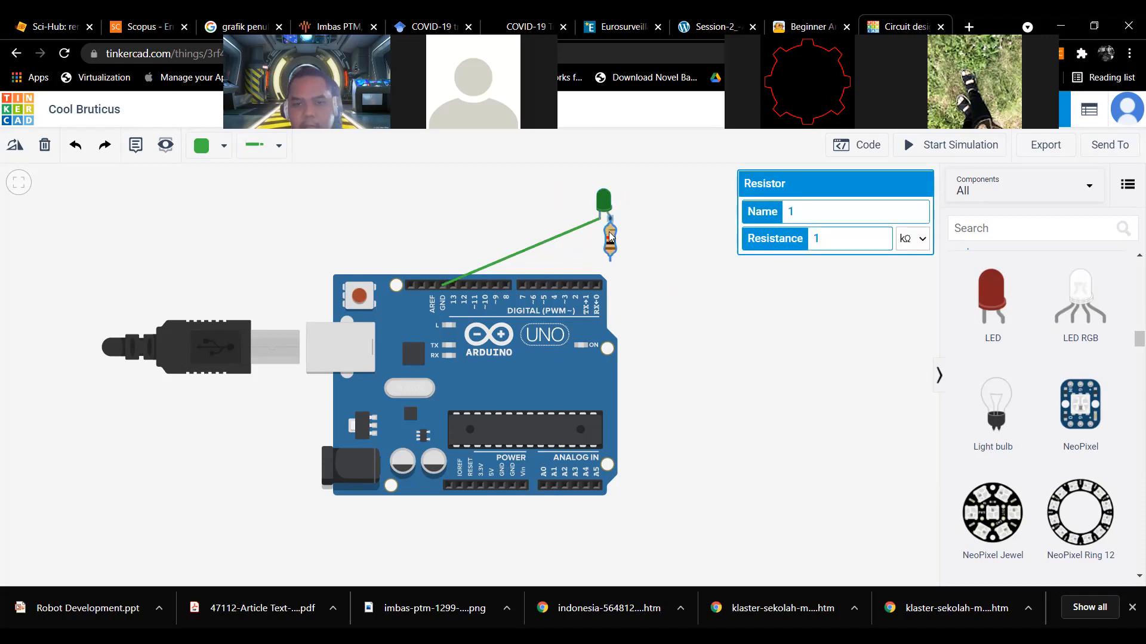
Step: Wire the resistor's lower end to the Arduino's digital pin 2
{"action": "left_click", "coordinate": [610, 263]}
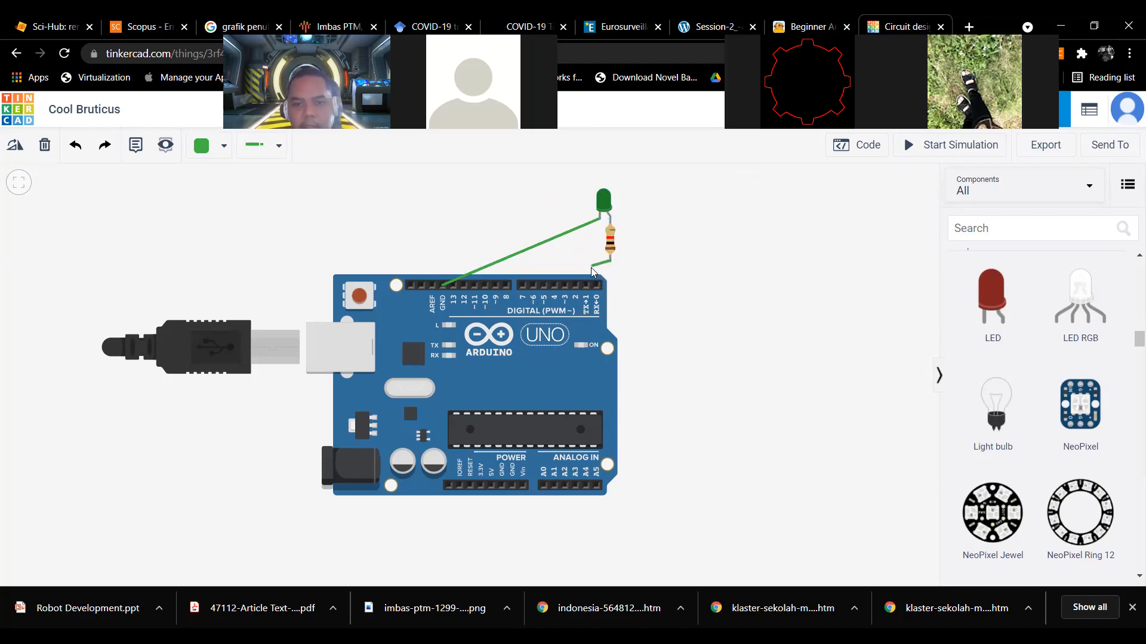
{"action": "left_click", "coordinate": [564, 286]}
{"action": "mouse_move", "coordinate": [565, 286]}
{"action": "left_mouse_down"}
{"action": "mouse_move", "coordinate": [522, 289]}
{"action": "mouse_move", "coordinate": [577, 291]}
{"action": "left_mouse_up"}
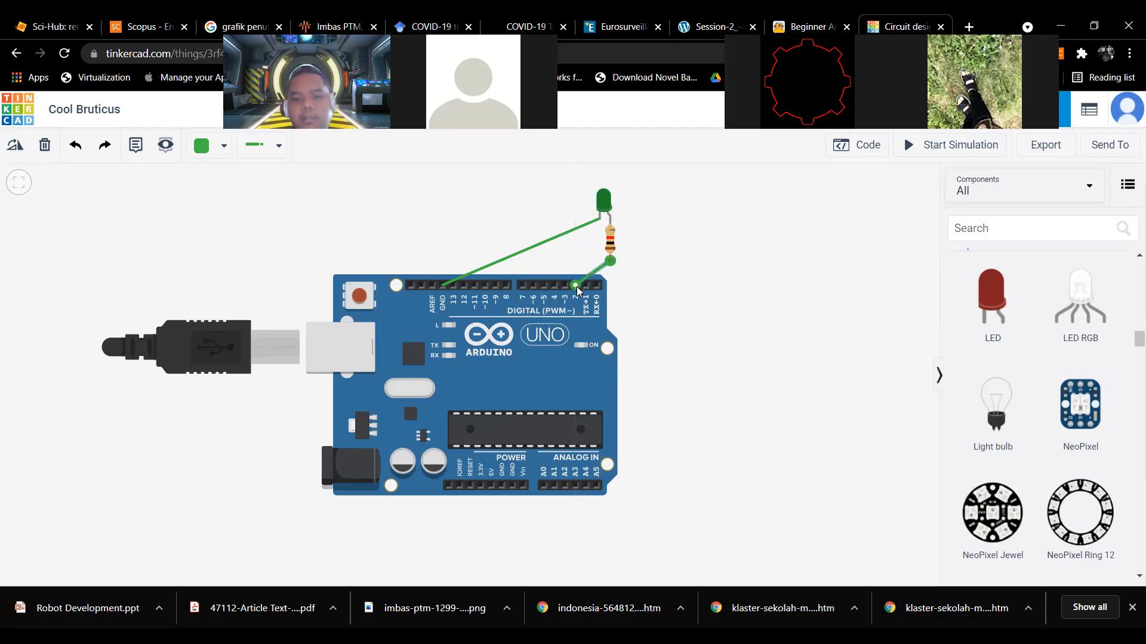
{"action": "left_click", "coordinate": [719, 318]}
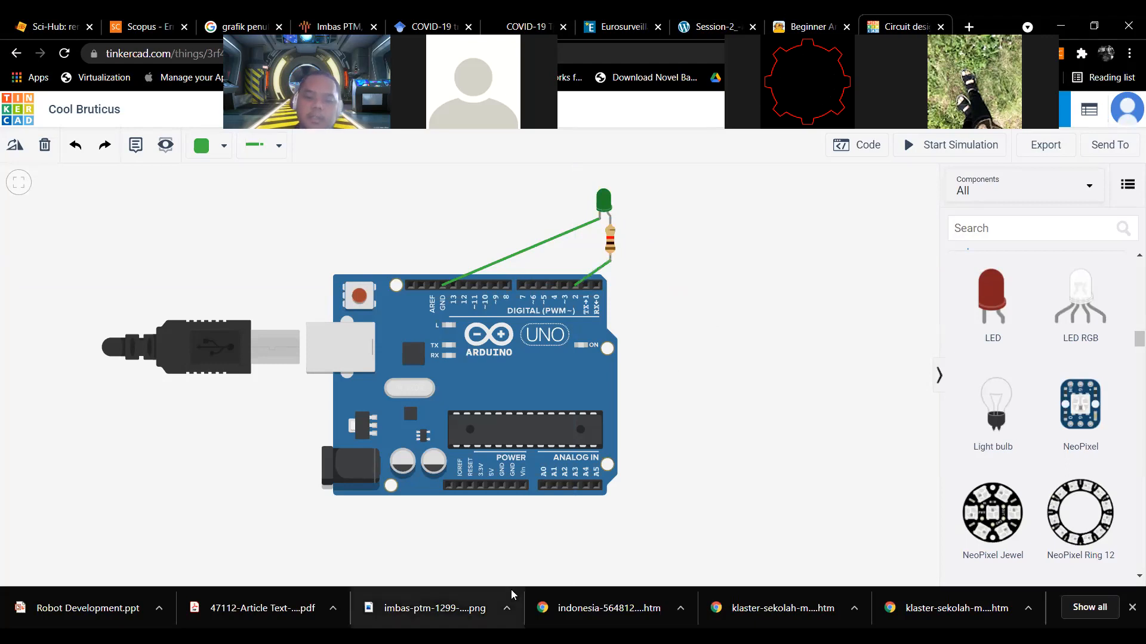
Step: Switch to the PowerPoint Tutorial slide to check the reference wiring and code blocks, and return to the Tinkercad circuit
{"action": "key", "text": "alt+Tab"}
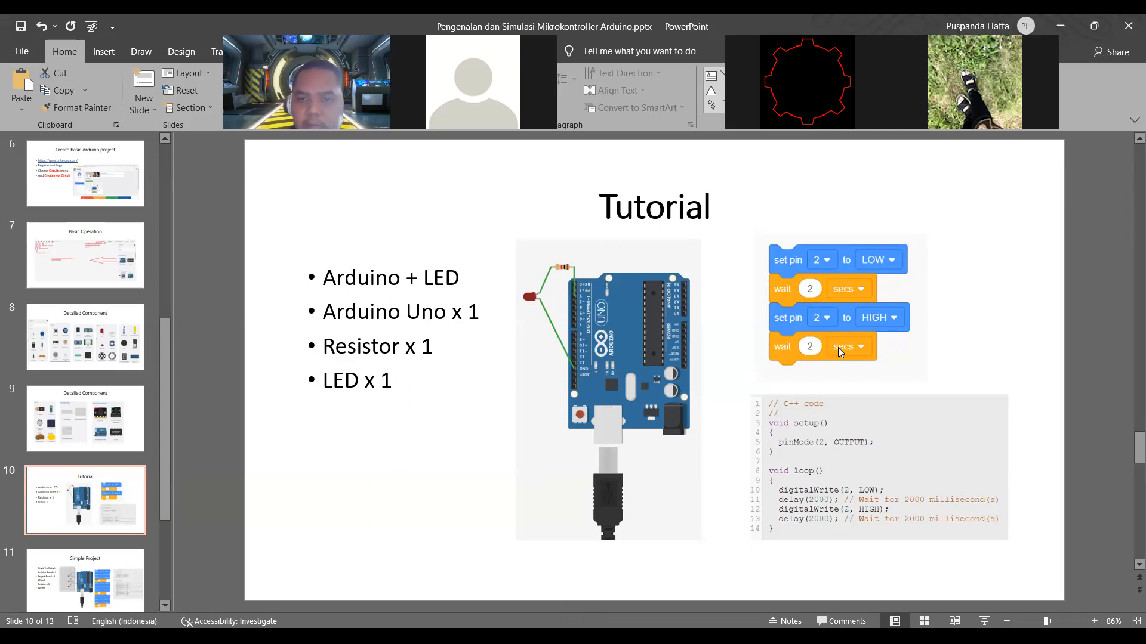
{"action": "key", "text": "alt+Tab"}
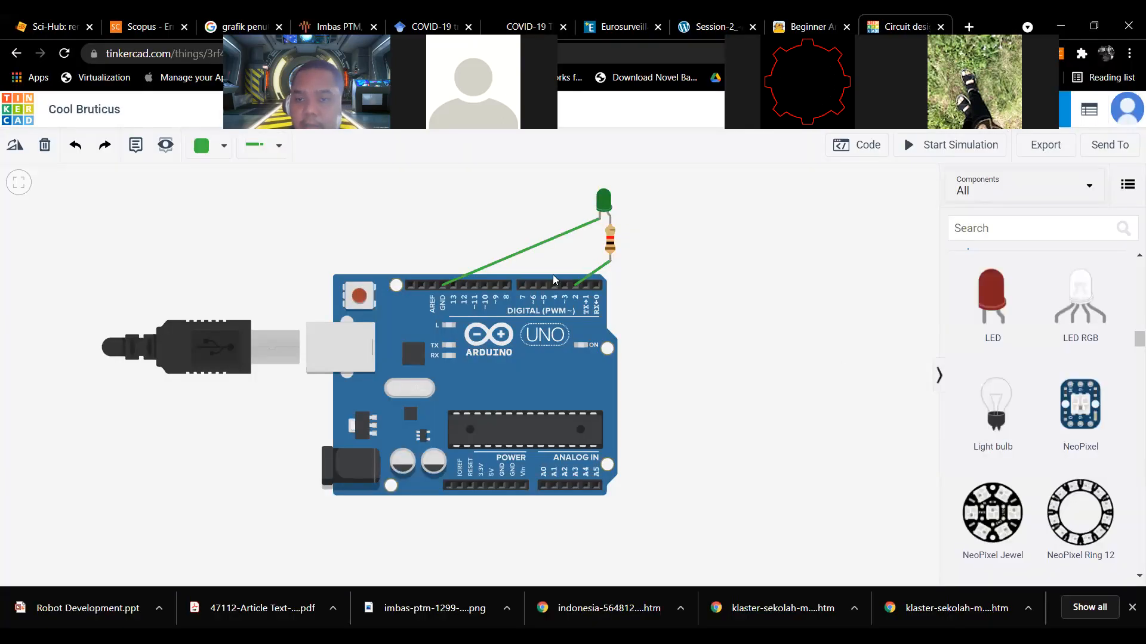
Step: Run the circuit simulation briefly and open the Arduino's block code editor
{"action": "left_click", "coordinate": [997, 152]}
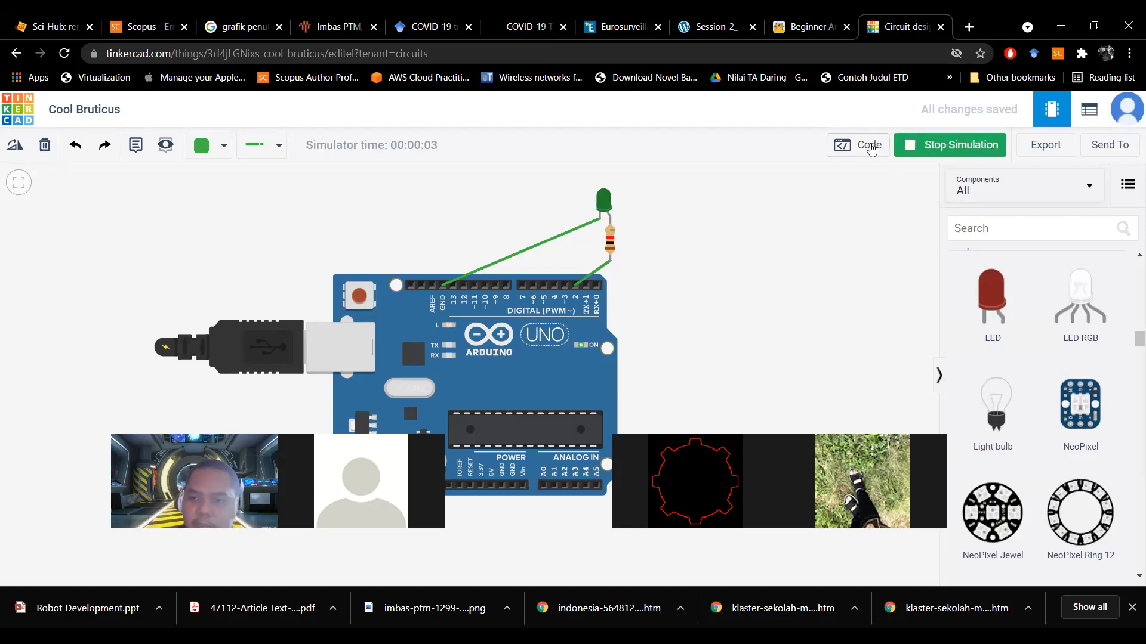
{"action": "left_click", "coordinate": [870, 146]}
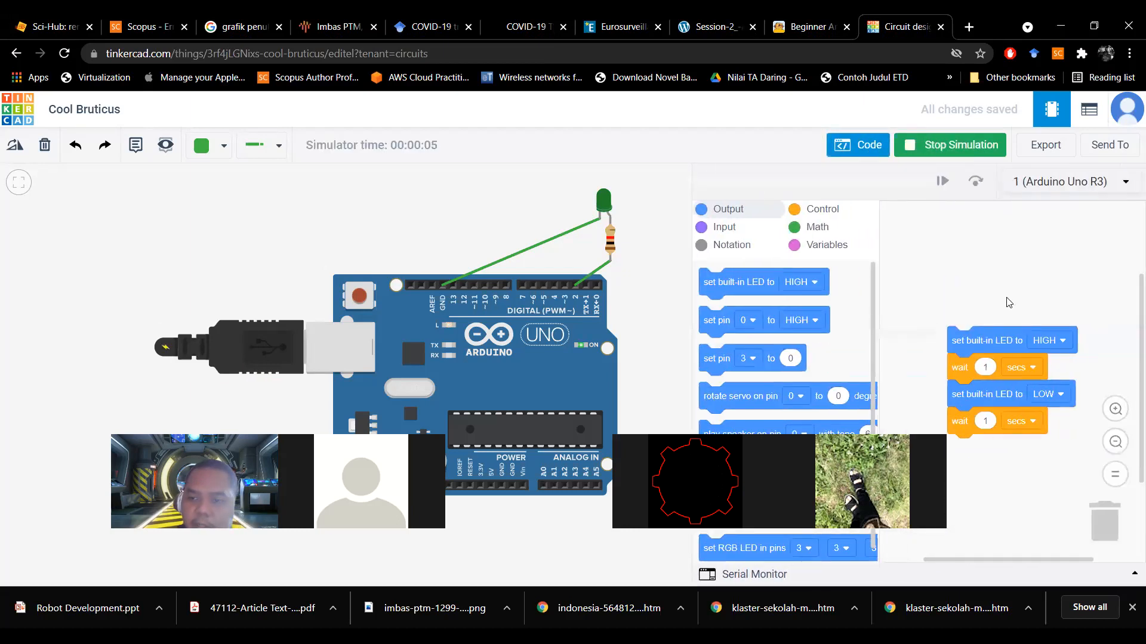
{"action": "left_click", "coordinate": [938, 154]}
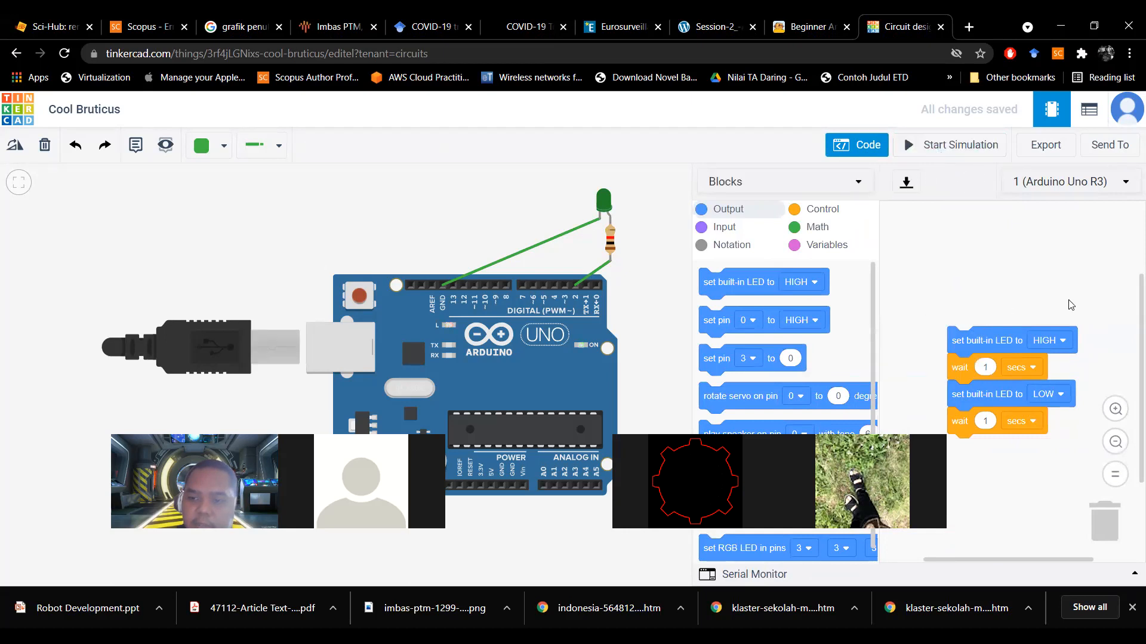
Step: Delete the four default blocks that set the built-in LED and wait from the code workspace
{"action": "right_click", "coordinate": [1001, 347]}
{"action": "left_click", "coordinate": [1011, 370]}
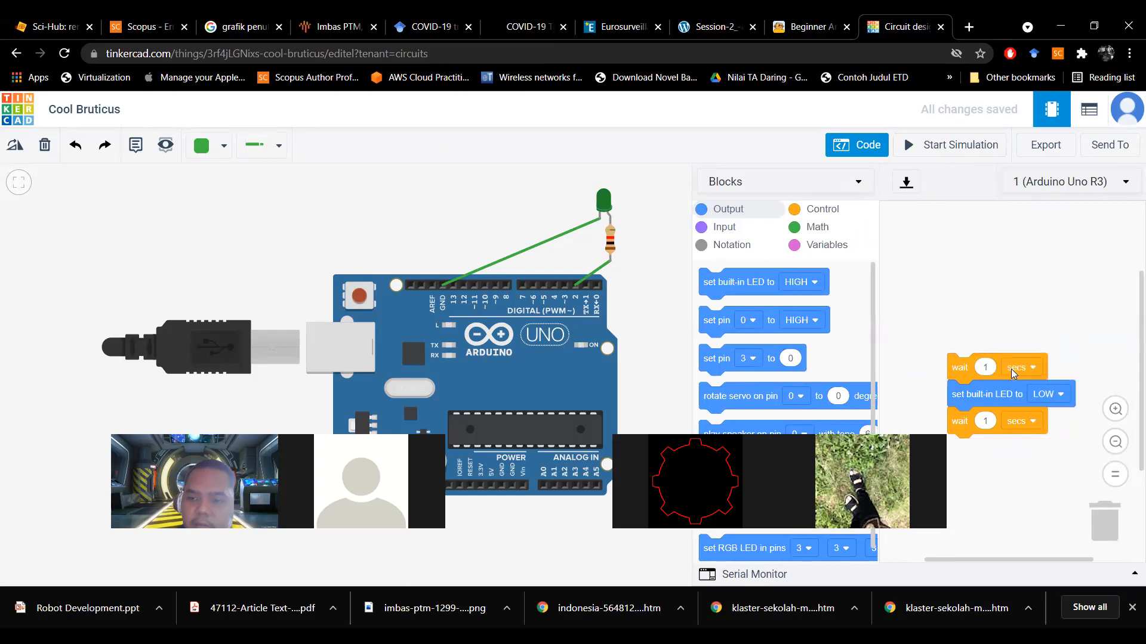
{"action": "right_click", "coordinate": [956, 368]}
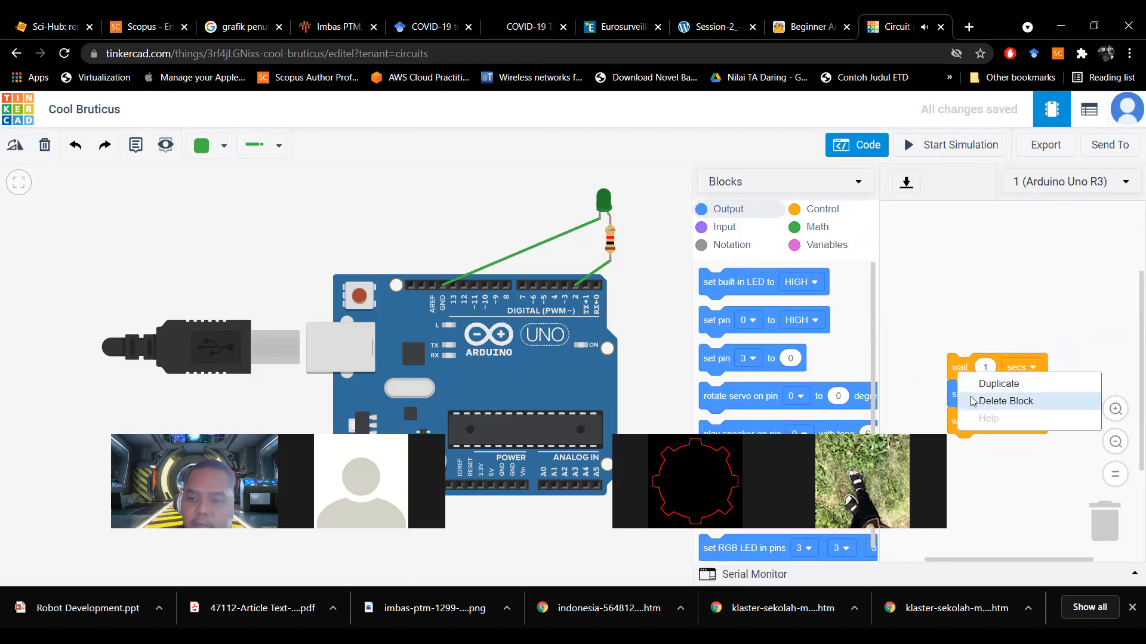
{"action": "left_click", "coordinate": [974, 401]}
{"action": "right_click", "coordinate": [970, 395]}
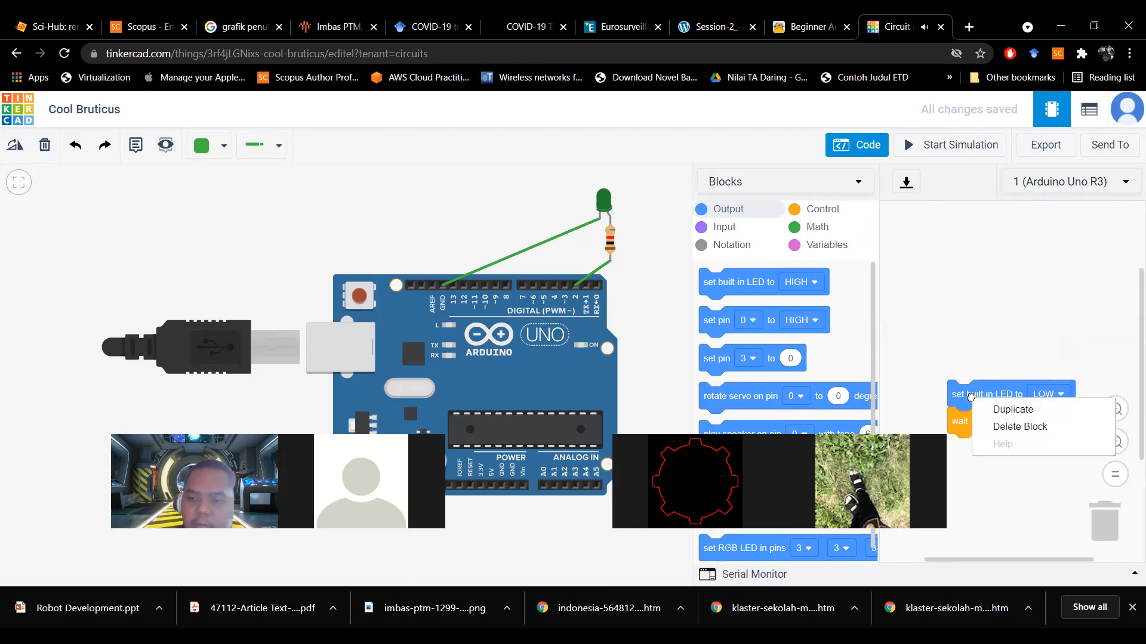
{"action": "left_click", "coordinate": [977, 426]}
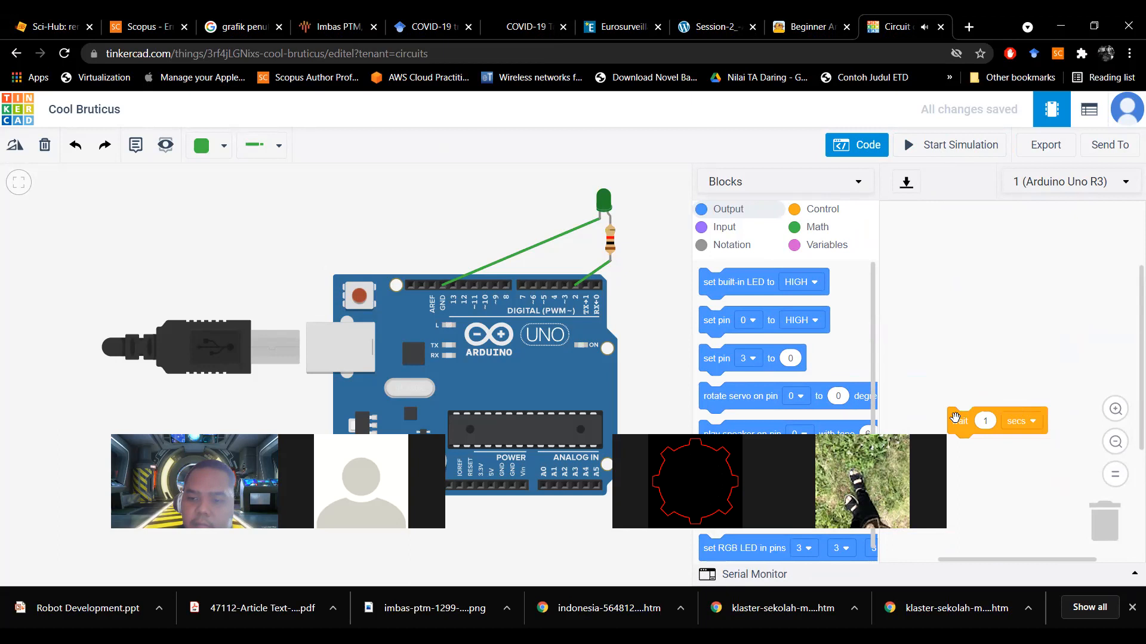
{"action": "right_click", "coordinate": [956, 420]}
{"action": "left_click", "coordinate": [975, 448]}
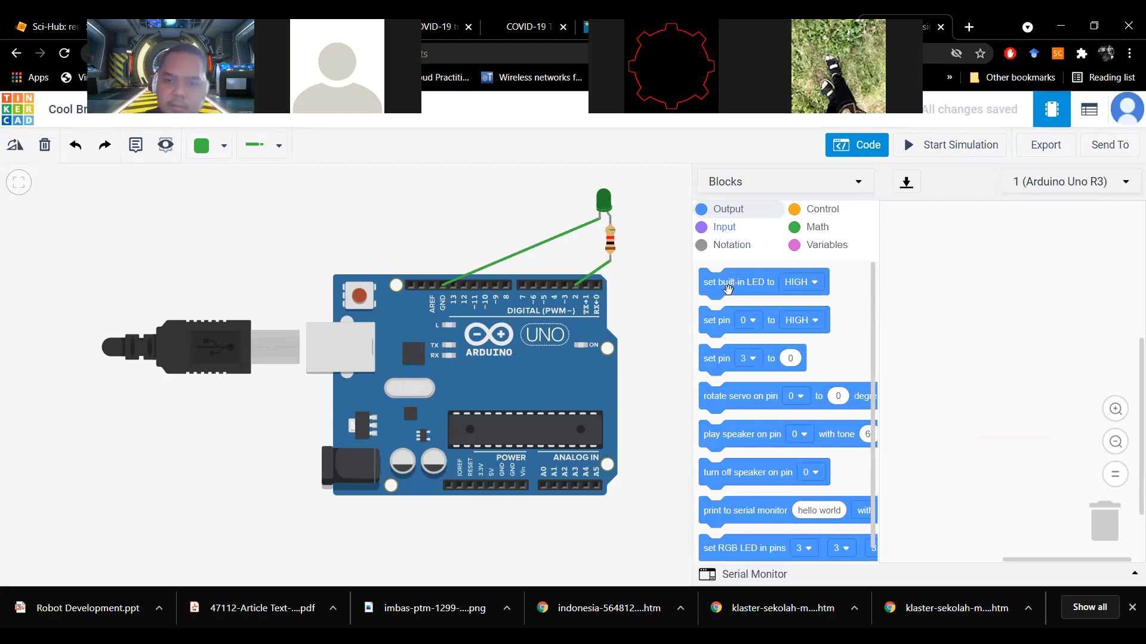
Step: Start the program with a digital set pin block set to HIGH and attach a wait block beneath it
{"action": "left_click_drag", "start_coordinate": [725, 322], "coordinate": [963, 265]}
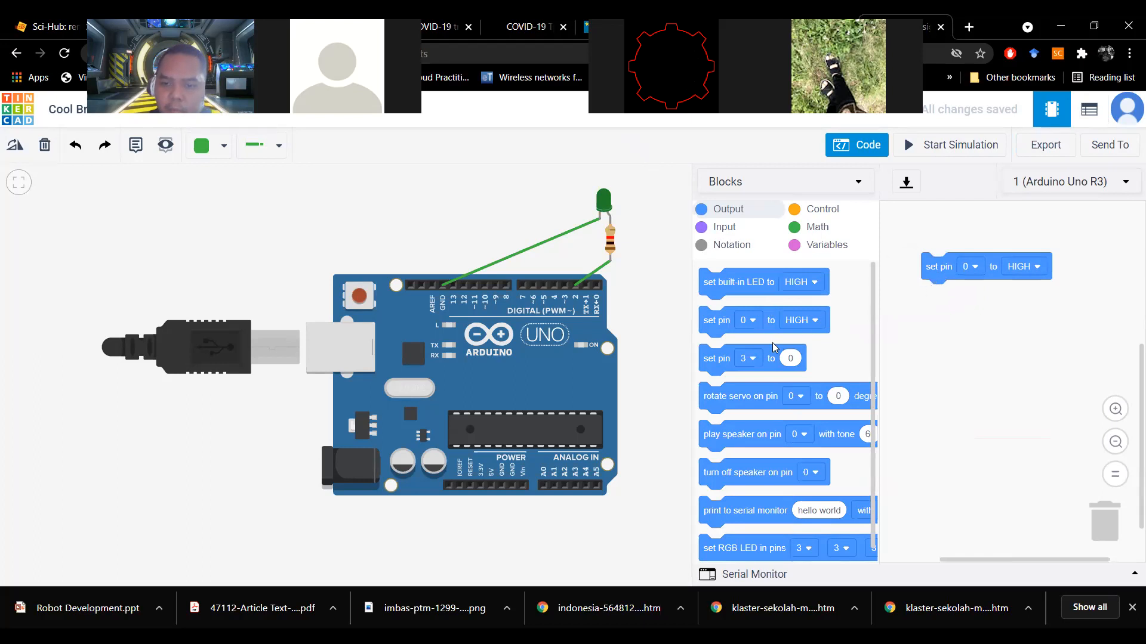
{"action": "scroll", "coordinate": [747, 529], "scroll_direction": "down", "scroll_amount": 1}
{"action": "scroll", "coordinate": [747, 528], "scroll_direction": "up", "scroll_amount": 1}
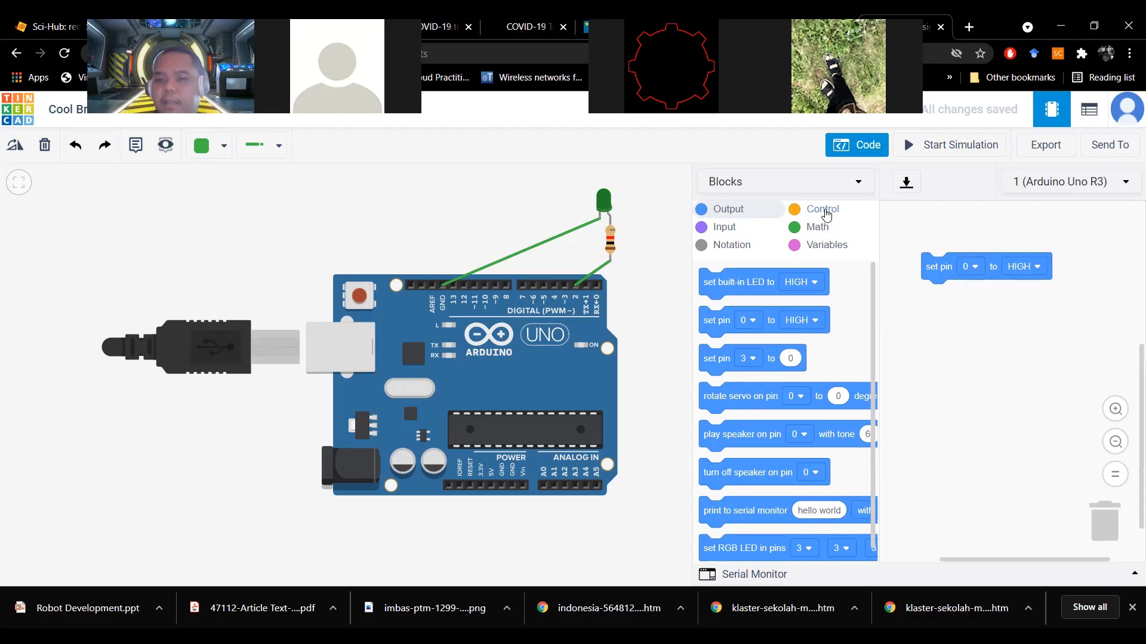
{"action": "left_click", "coordinate": [823, 210]}
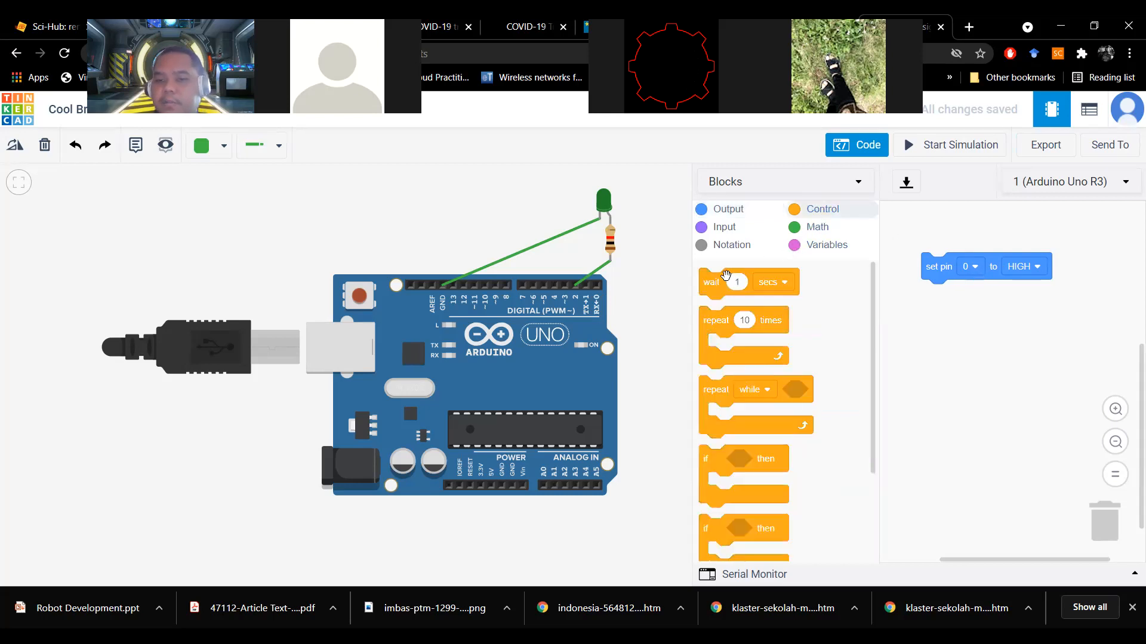
{"action": "left_click_drag", "start_coordinate": [705, 284], "coordinate": [928, 301]}
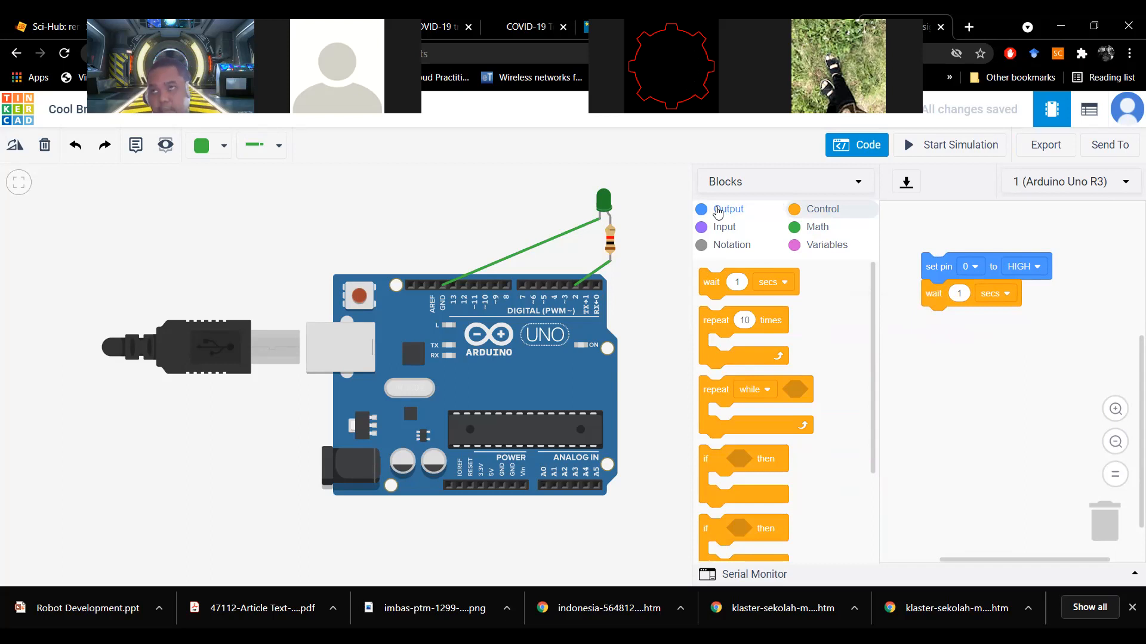
Step: Append a second digital set pin block and another wait block to the end of the stack
{"action": "left_click", "coordinate": [718, 212]}
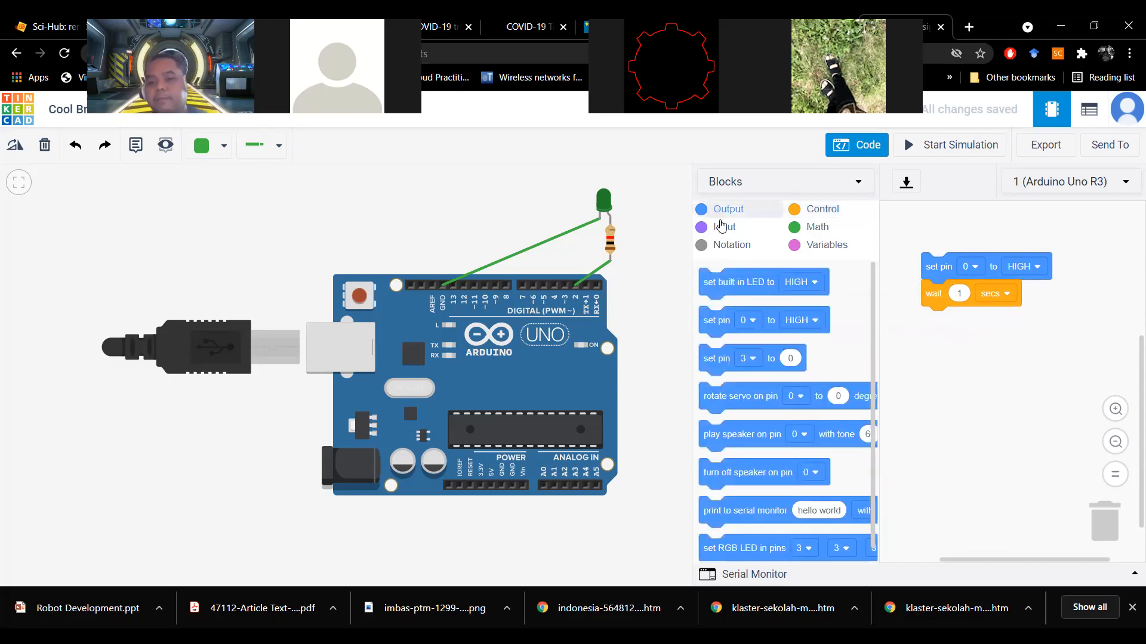
{"action": "left_click_drag", "start_coordinate": [718, 323], "coordinate": [947, 327]}
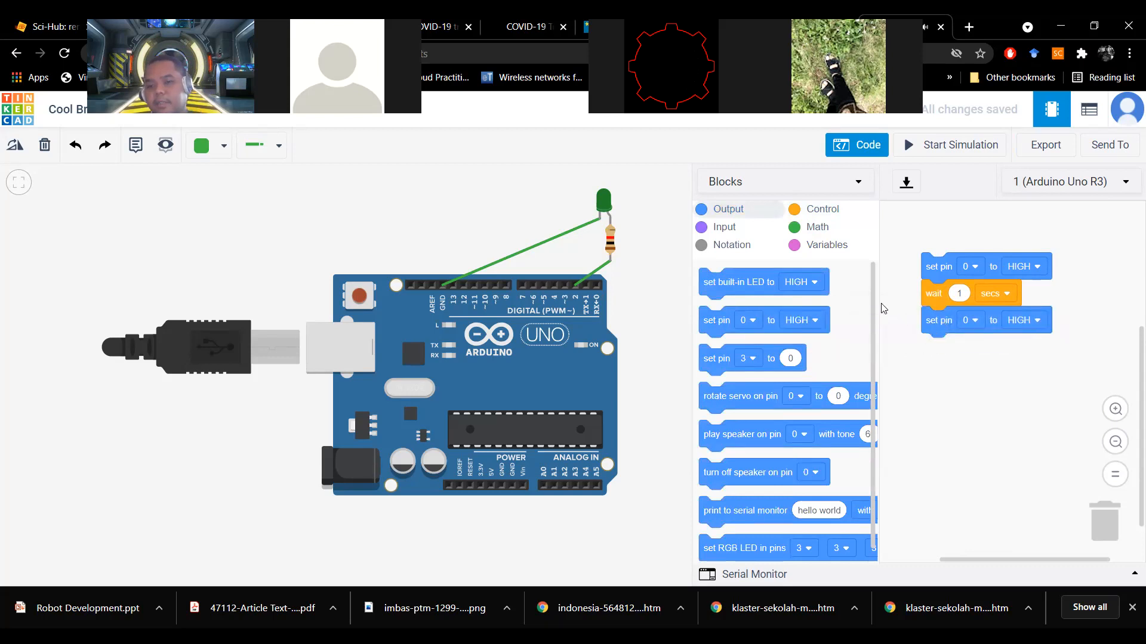
{"action": "left_click", "coordinate": [813, 216]}
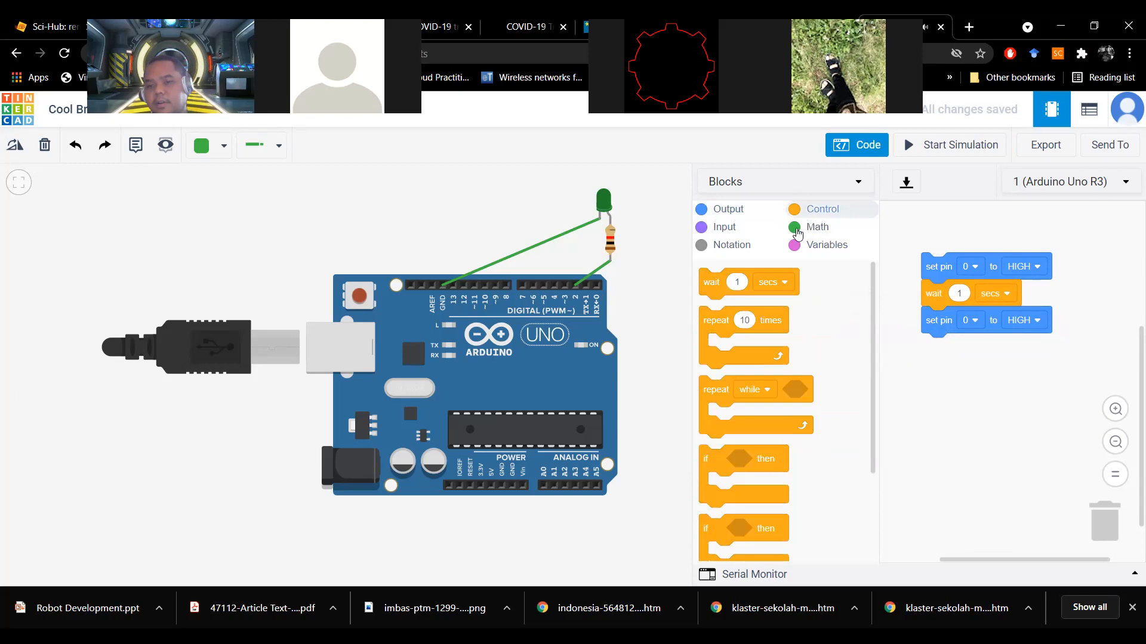
{"action": "left_click_drag", "start_coordinate": [711, 282], "coordinate": [935, 356]}
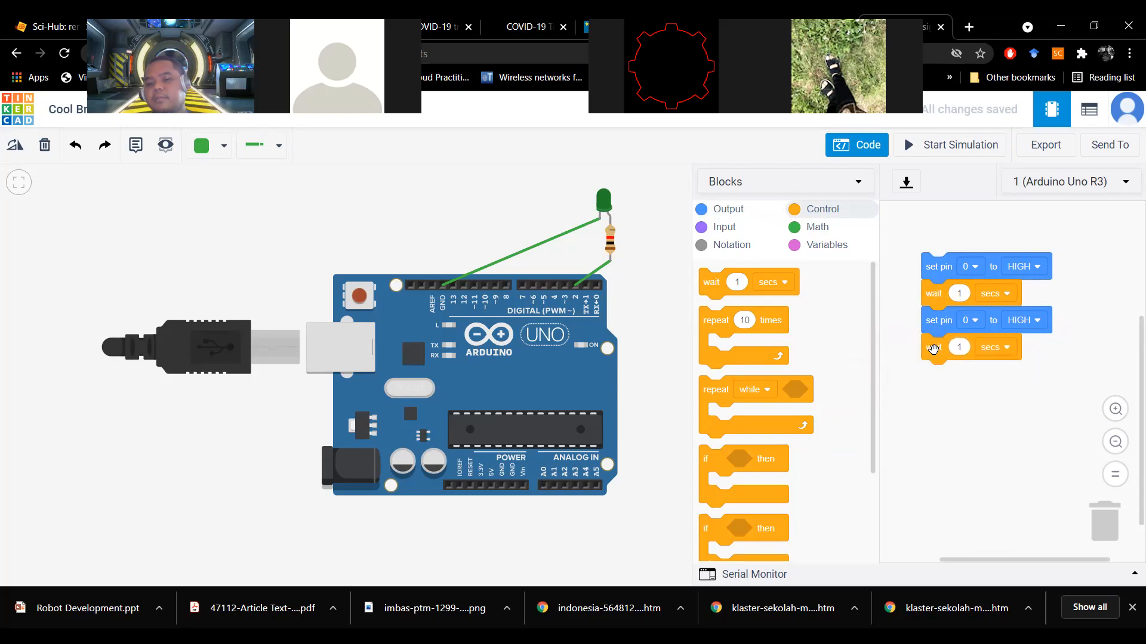
Step: Set both wait blocks to 3 secs
{"action": "left_click", "coordinate": [963, 295]}
{"action": "type", "text": "3"}
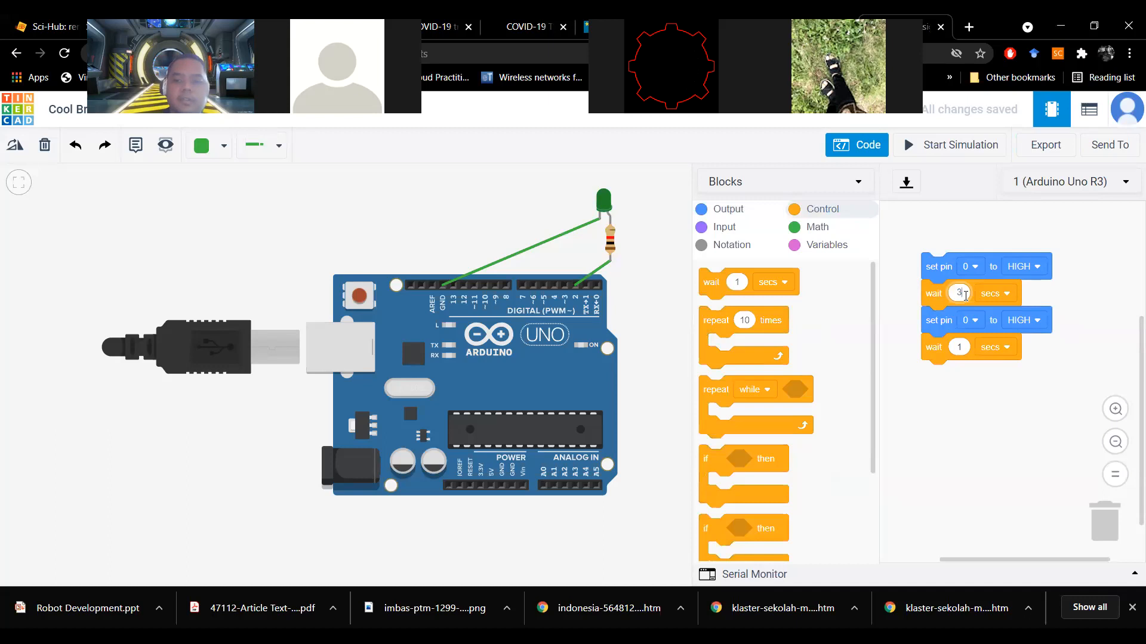
{"action": "left_click", "coordinate": [961, 347]}
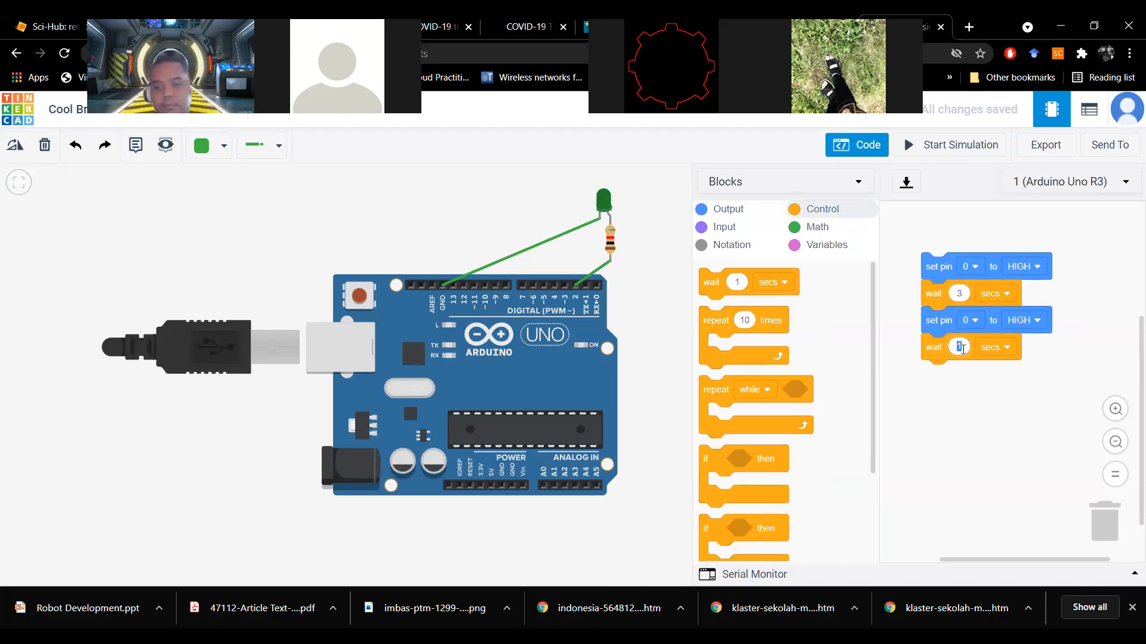
{"action": "type", "text": "3"}
{"action": "left_click", "coordinate": [955, 437]}
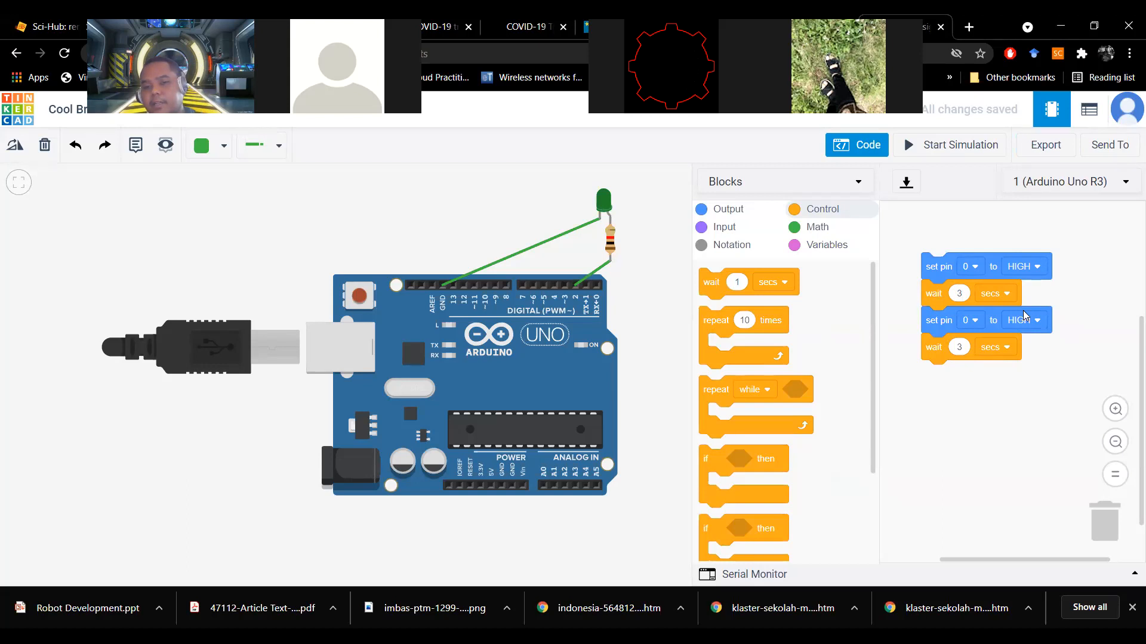
Step: Set the first set pin block's state to LOW and run the simulation briefly
{"action": "left_click", "coordinate": [1031, 274]}
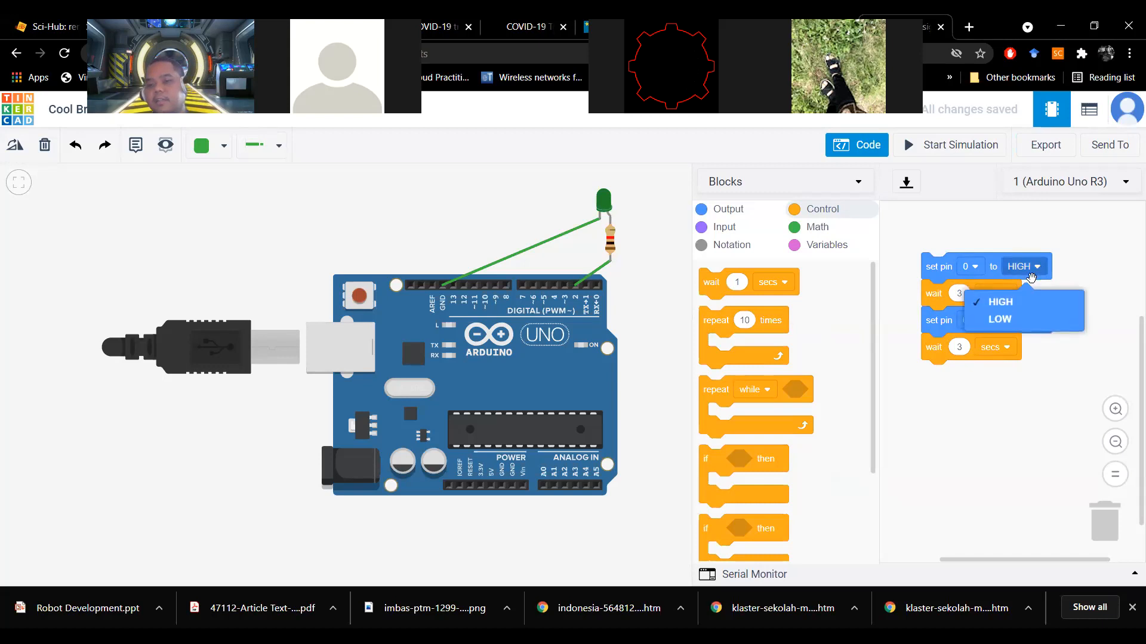
{"action": "left_click", "coordinate": [1008, 320]}
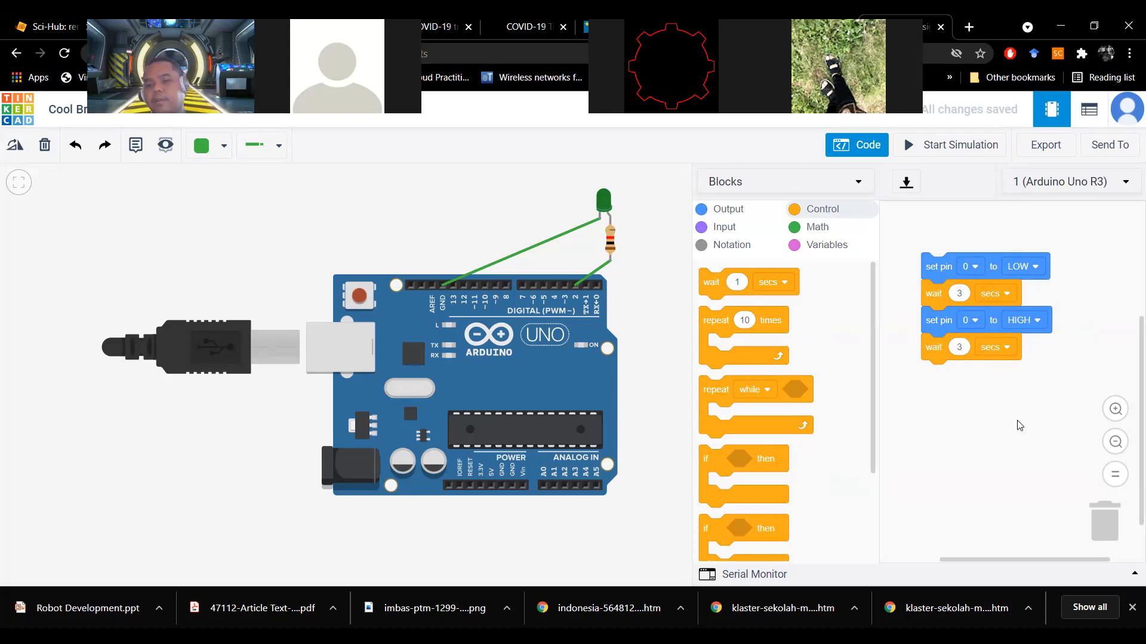
{"action": "left_click", "coordinate": [923, 152]}
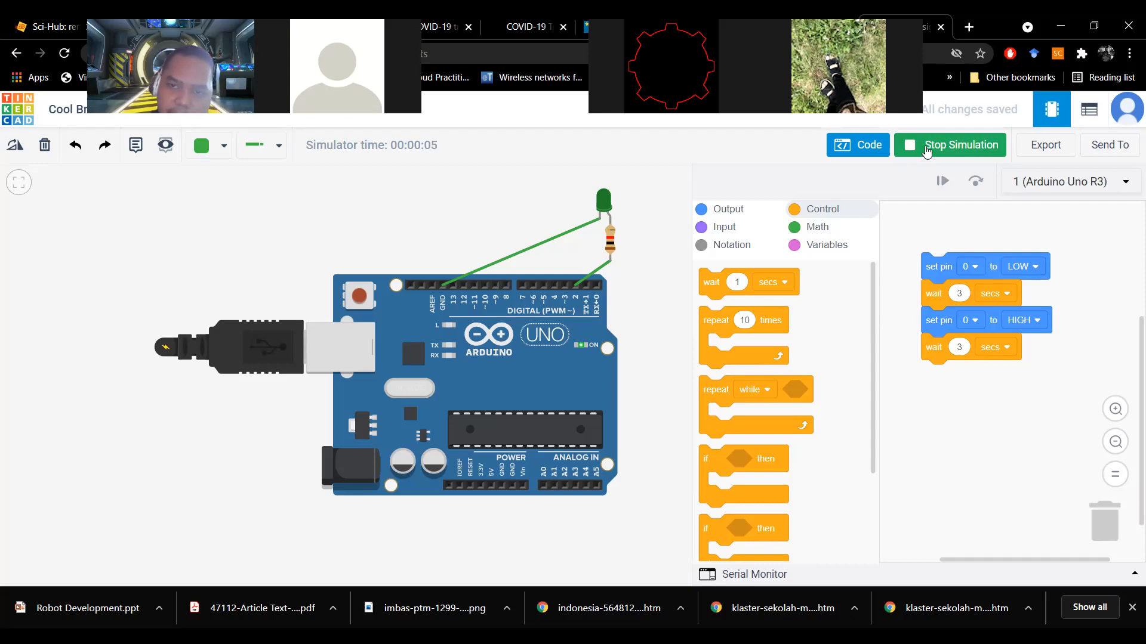
{"action": "left_click", "coordinate": [927, 149]}
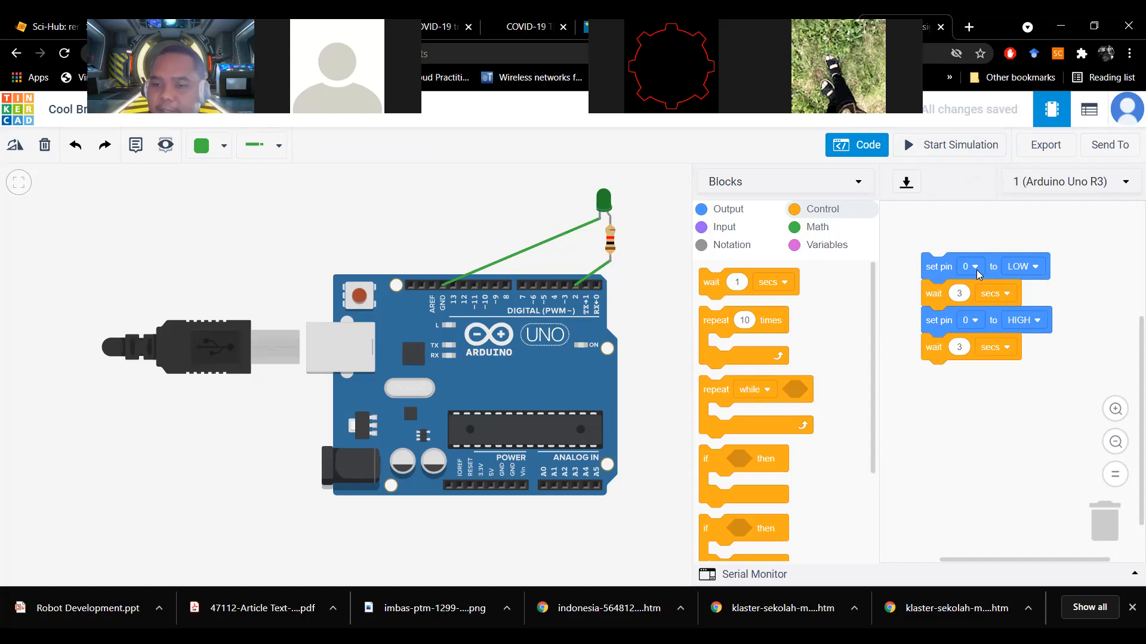
Step: Change the pin number in both set pin blocks to 2
{"action": "left_click", "coordinate": [976, 269]}
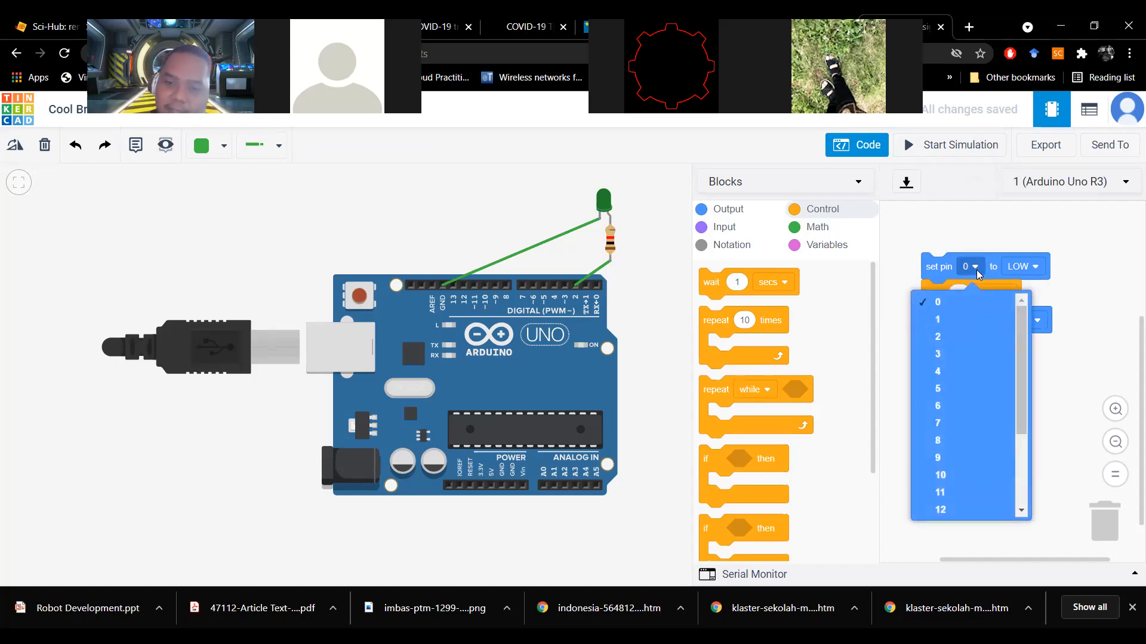
{"action": "left_click", "coordinate": [952, 336]}
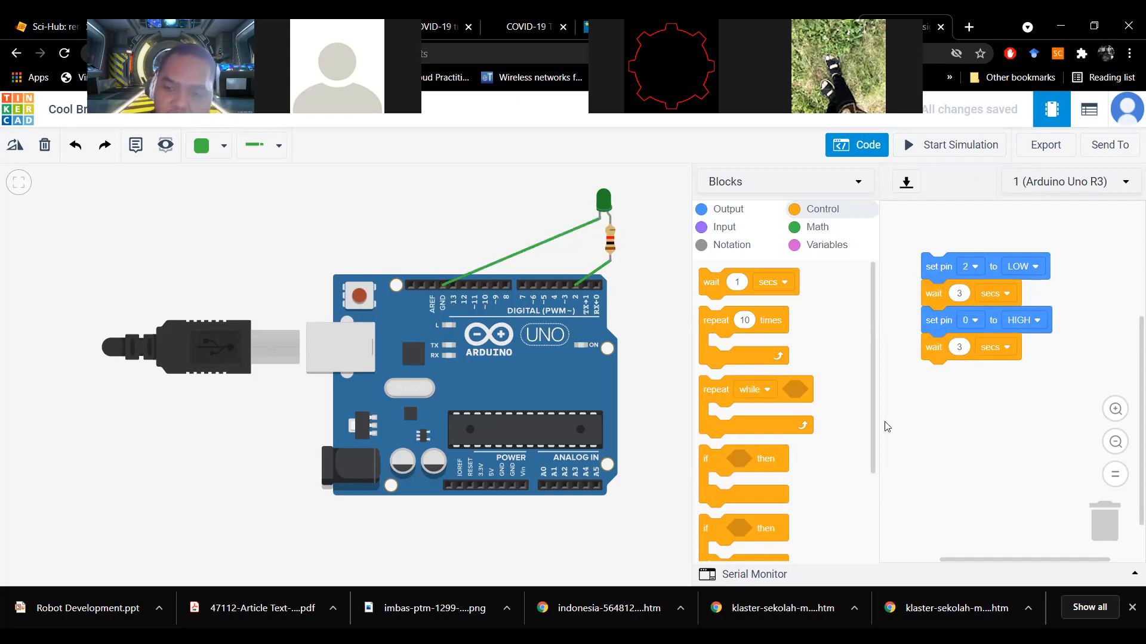
{"action": "left_click", "coordinate": [973, 322]}
{"action": "left_click", "coordinate": [949, 388]}
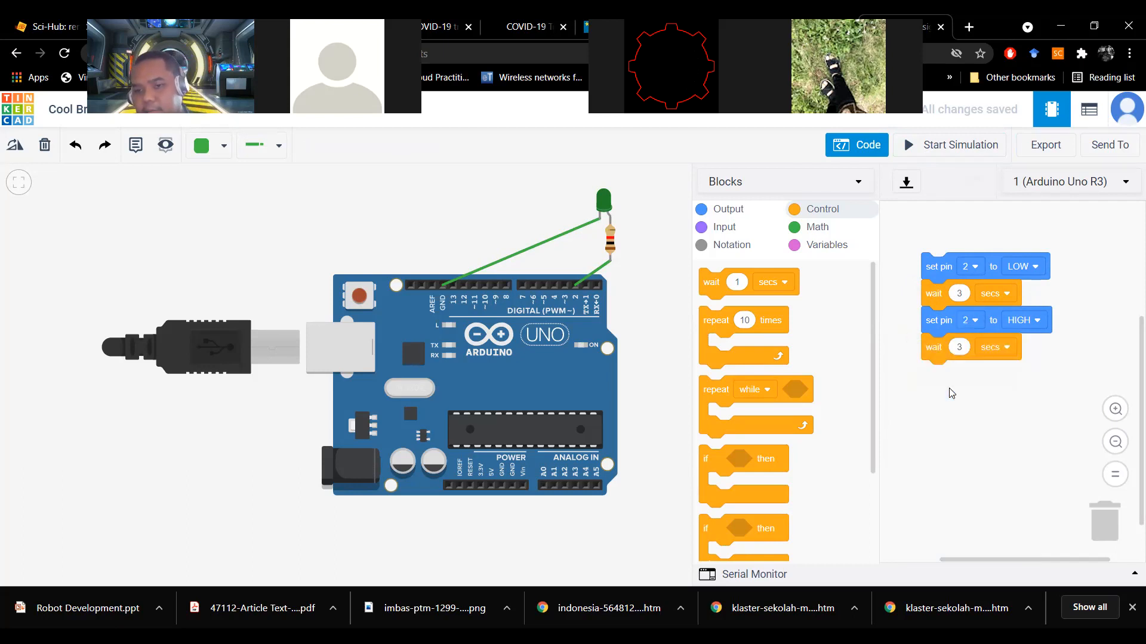
Step: Run the simulation to test the LED, stop it, and switch to the Tutorial slide in PowerPoint
{"action": "left_click", "coordinate": [934, 146]}
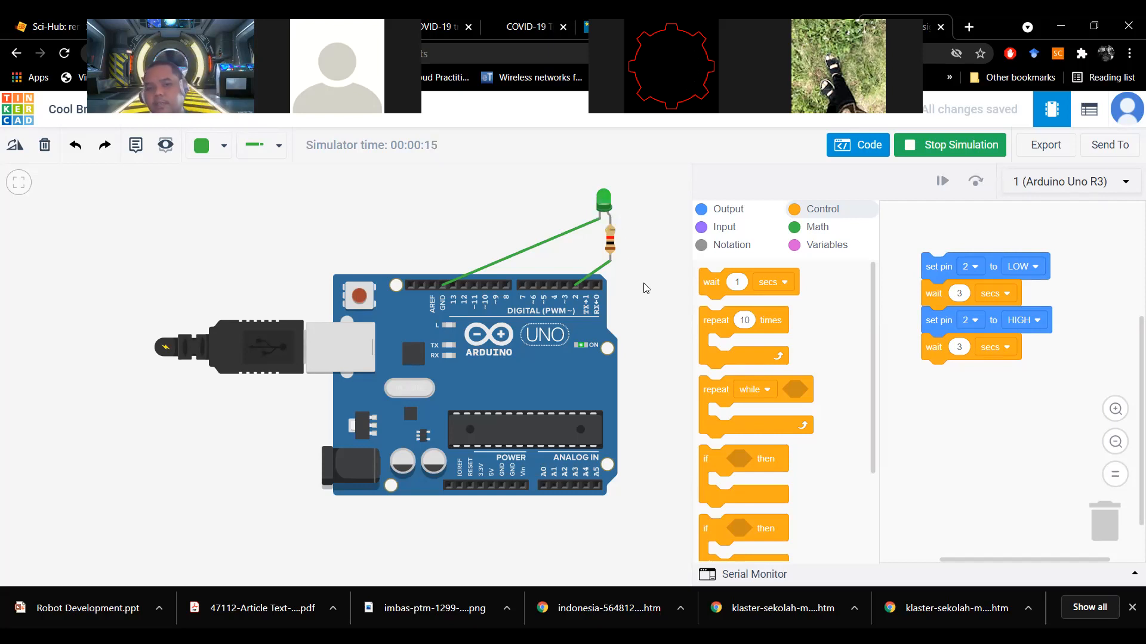
{"action": "left_click", "coordinate": [939, 148]}
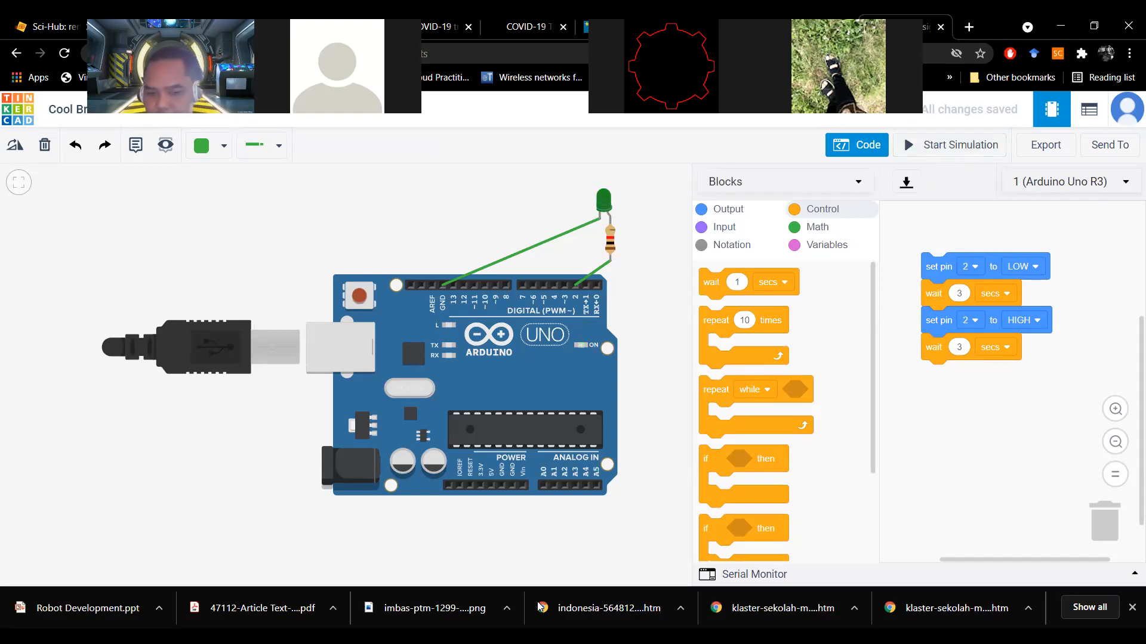
{"action": "key", "text": "alt+Tab"}
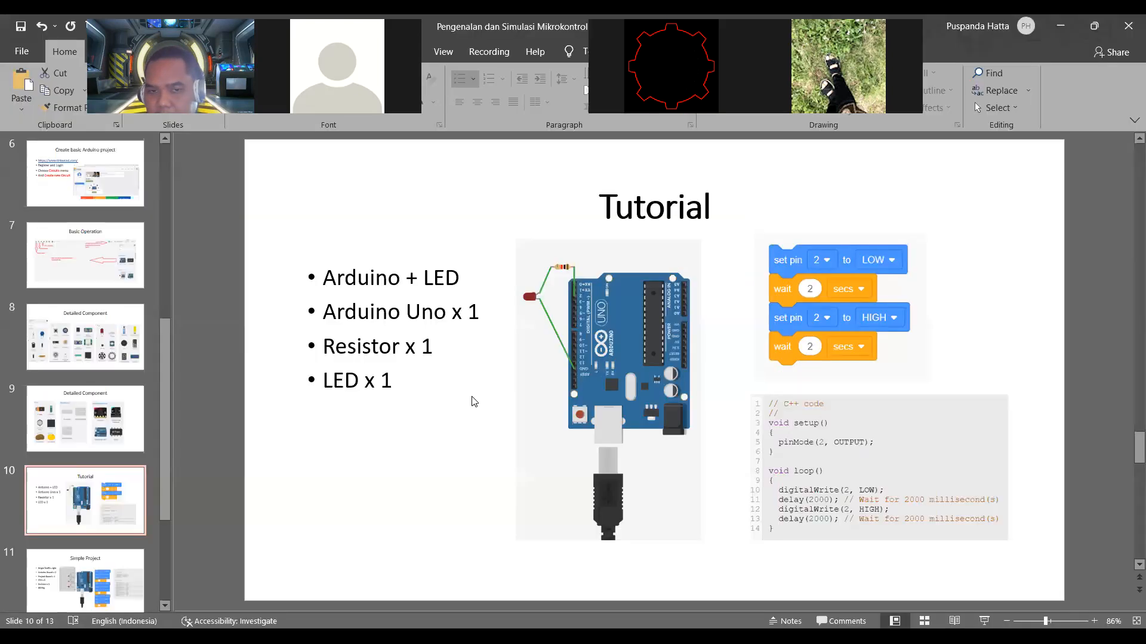
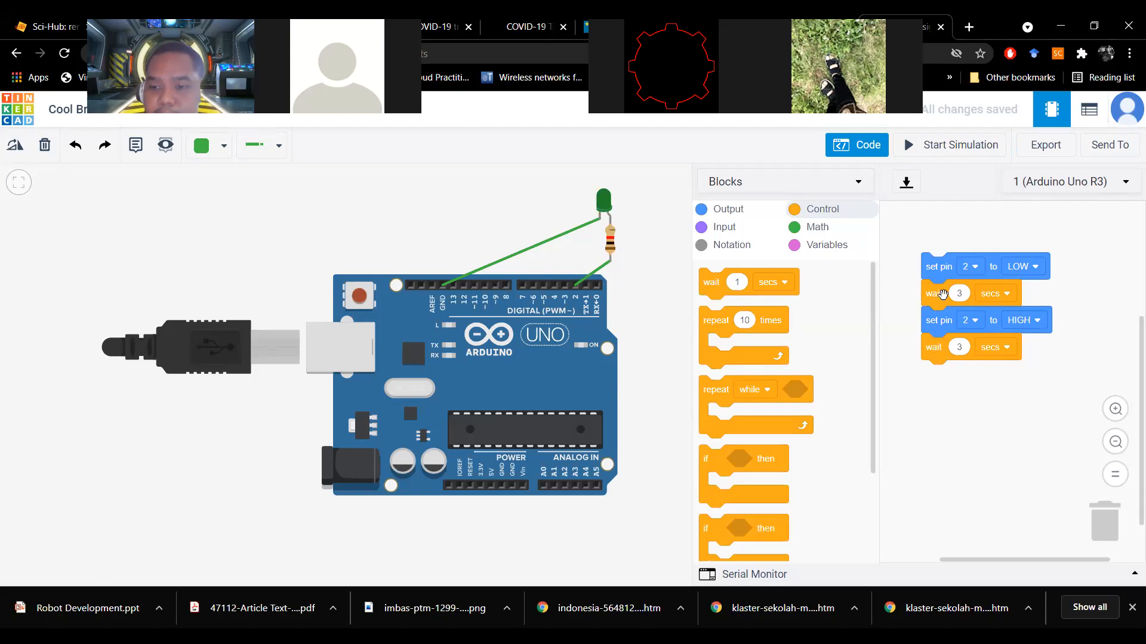
Step: In the Tinkercad circuit, delete the set pin LOW block, the first wait block and the set pin HIGH block
{"action": "right_click", "coordinate": [936, 266]}
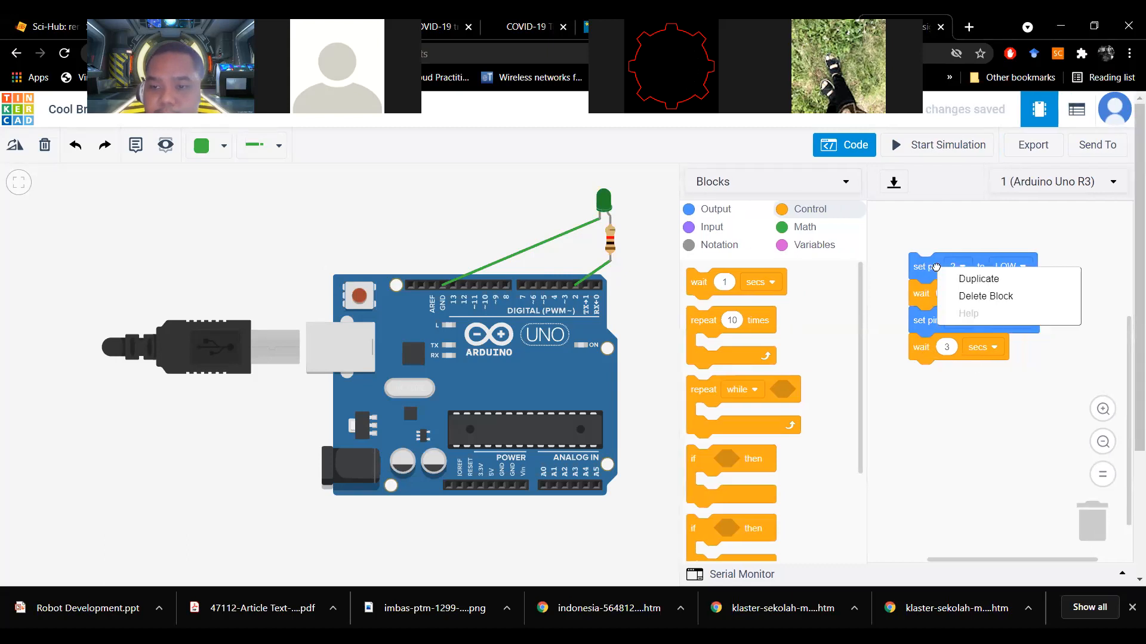
{"action": "left_click", "coordinate": [954, 297]}
{"action": "right_click", "coordinate": [948, 292]}
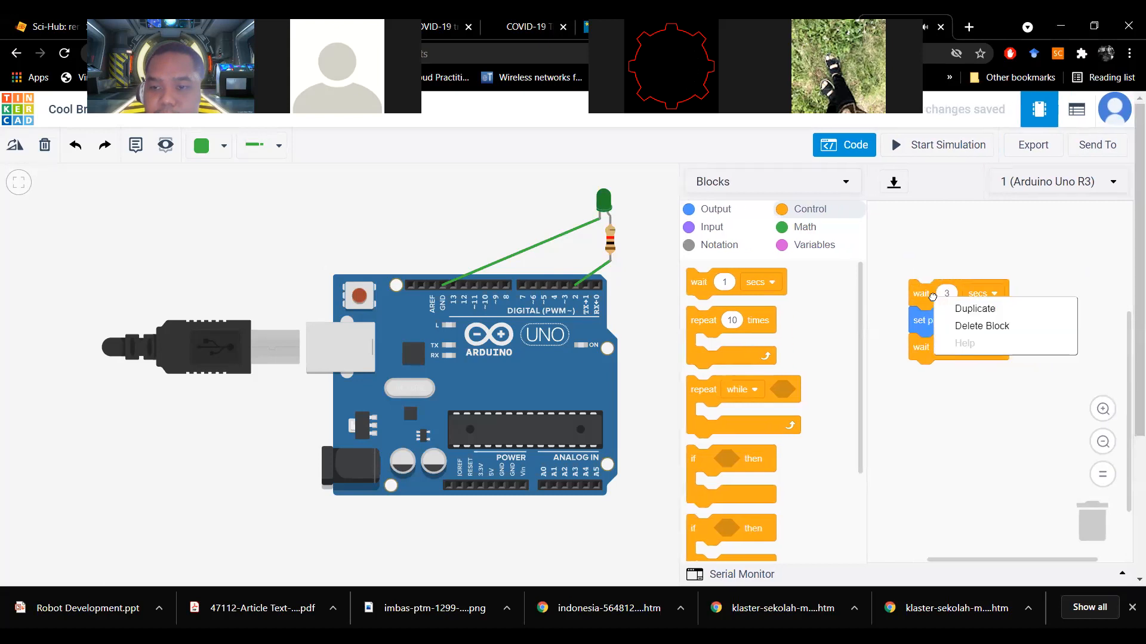
{"action": "left_click", "coordinate": [948, 328]}
{"action": "right_click", "coordinate": [939, 322]}
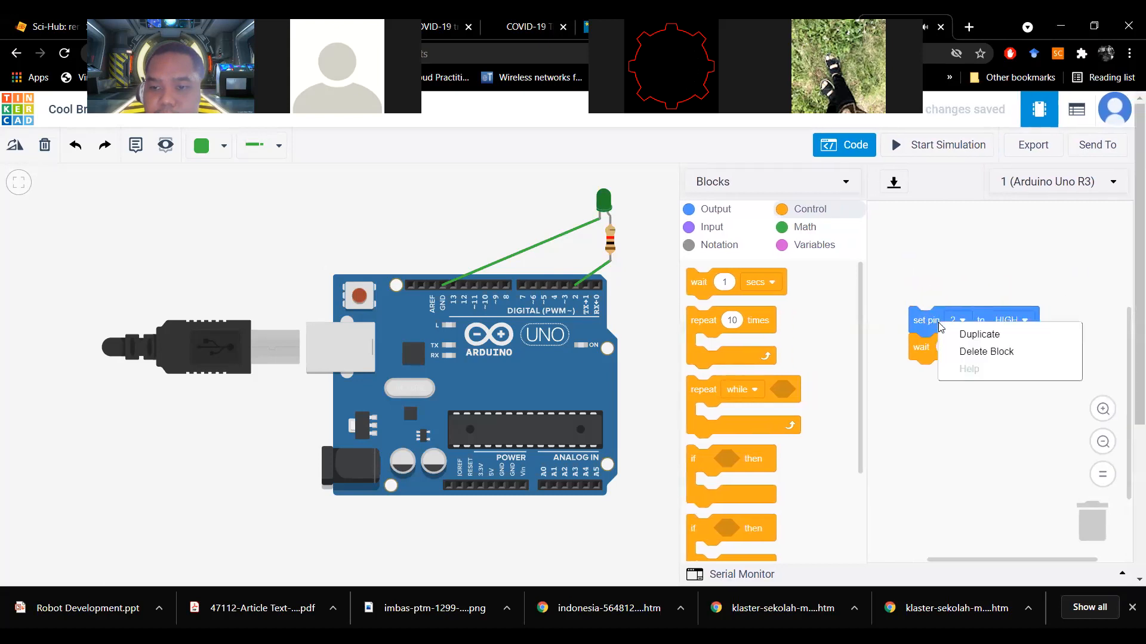
{"action": "left_click", "coordinate": [978, 353]}
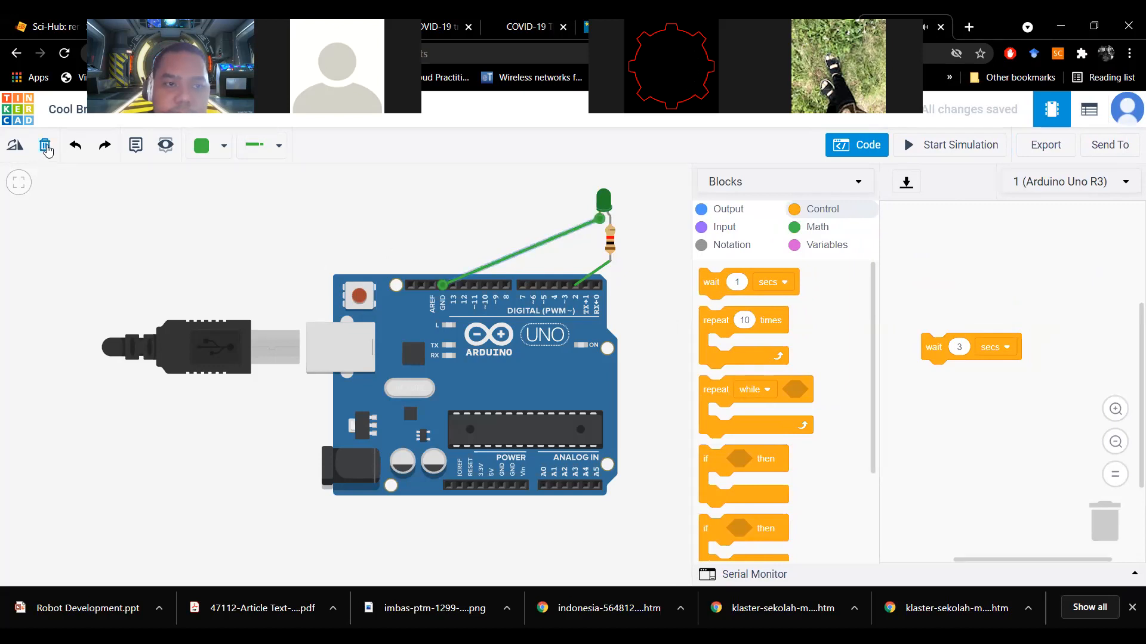
Step: Delete the wires connecting the LED to GND and the resistor to digital pin 2
{"action": "left_click", "coordinate": [44, 145]}
{"action": "left_click", "coordinate": [600, 274]}
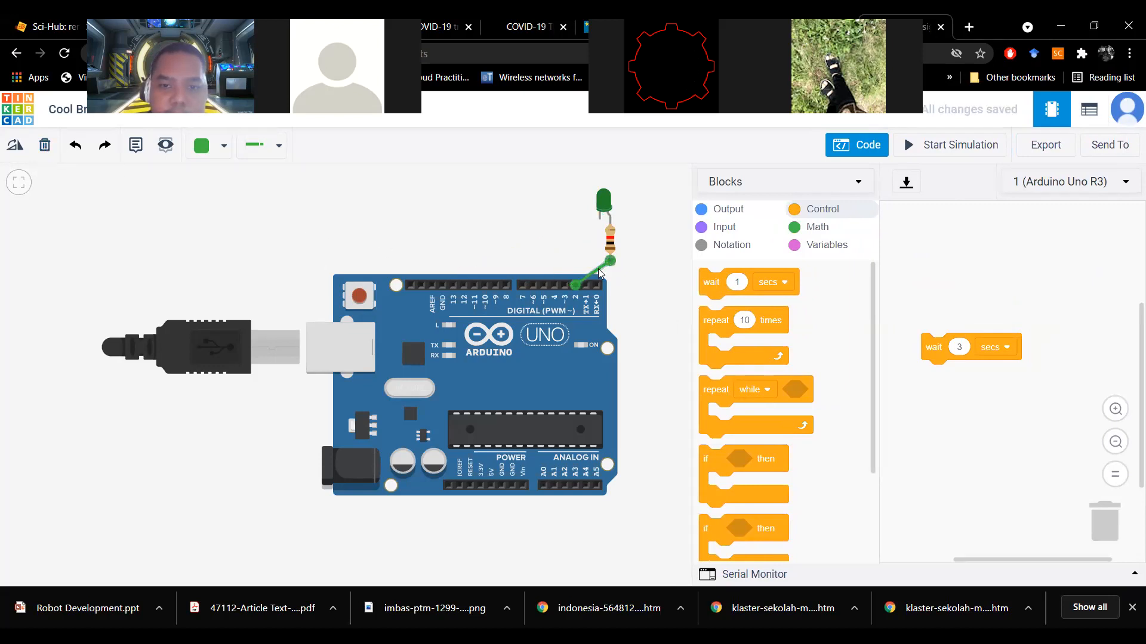
{"action": "left_click", "coordinate": [44, 146]}
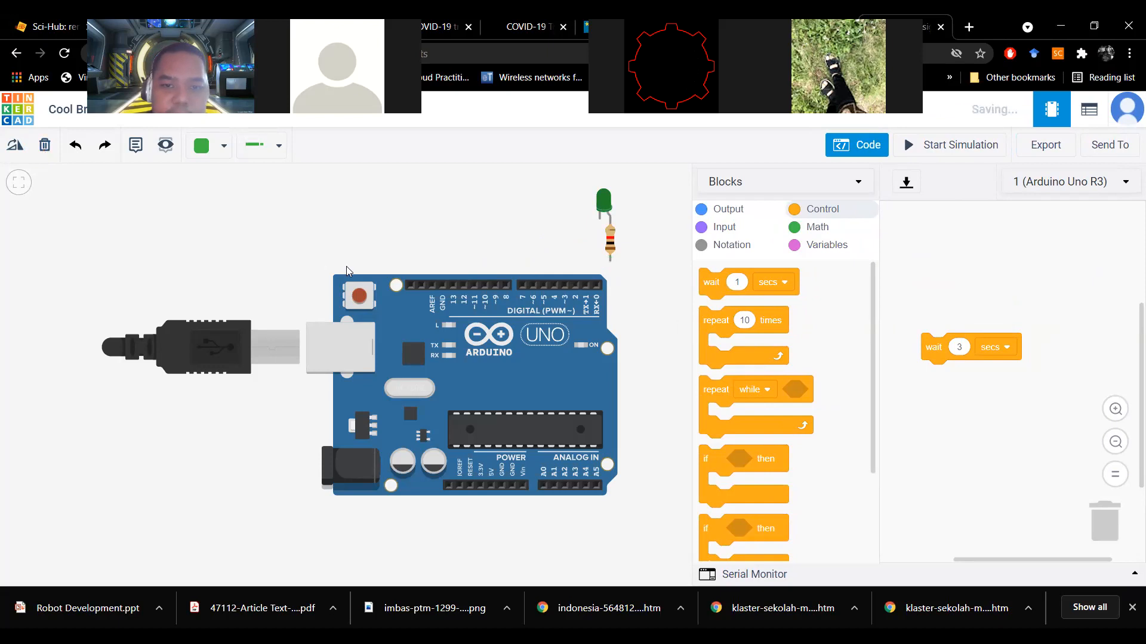
Step: Shift the Arduino Uno away from the components and separate the resistor from the green LED
{"action": "left_click", "coordinate": [357, 364]}
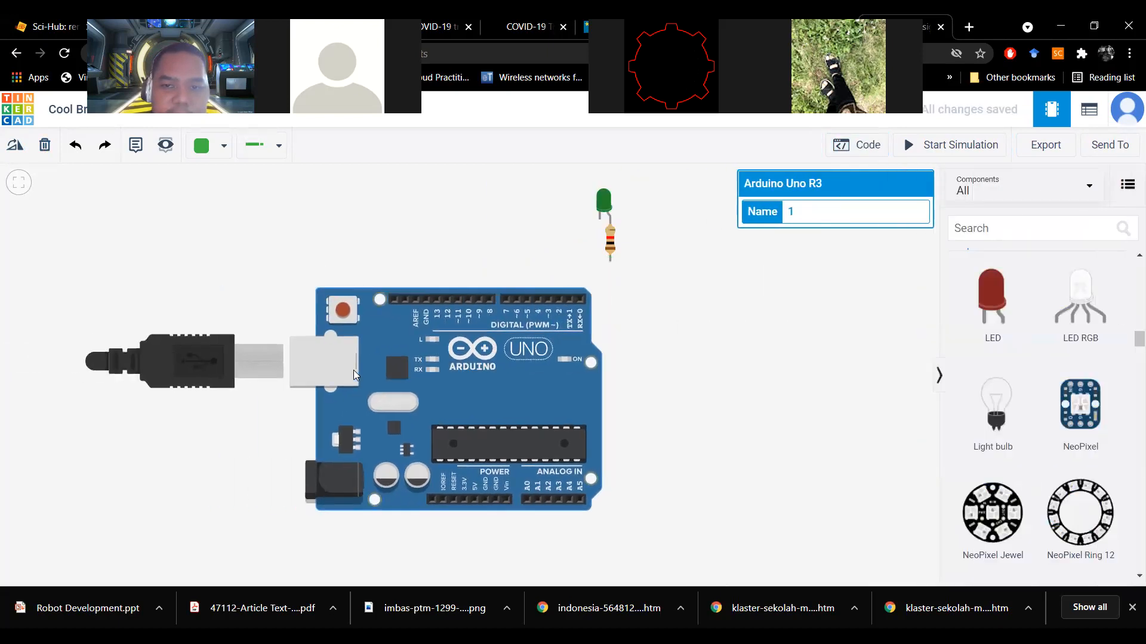
{"action": "left_click", "coordinate": [611, 239]}
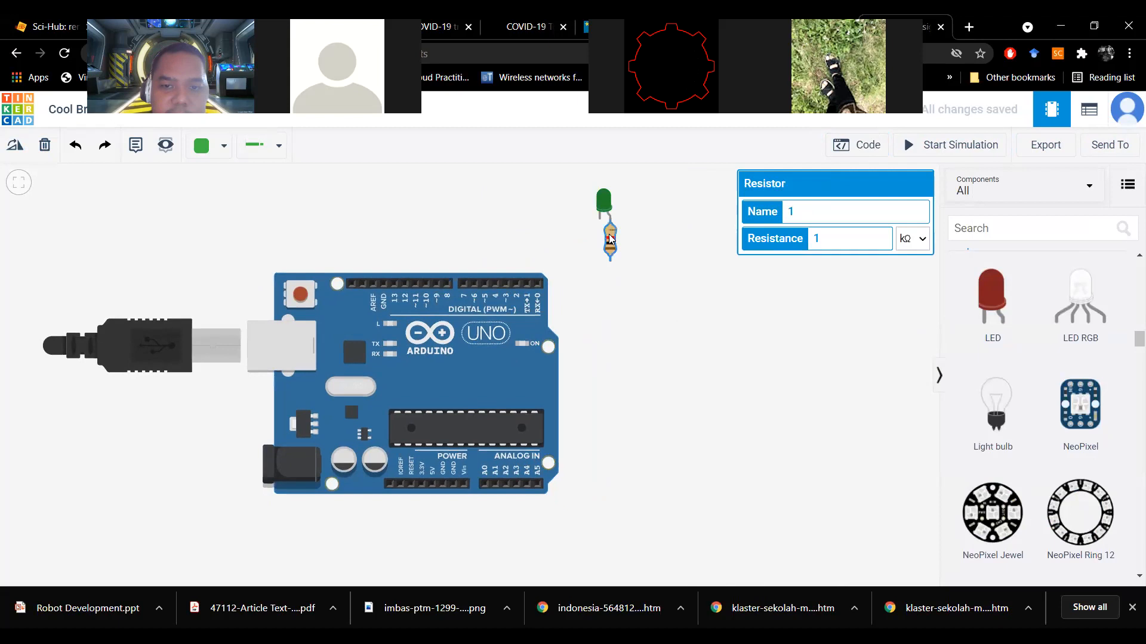
{"action": "left_click_drag", "start_coordinate": [611, 238], "coordinate": [640, 254]}
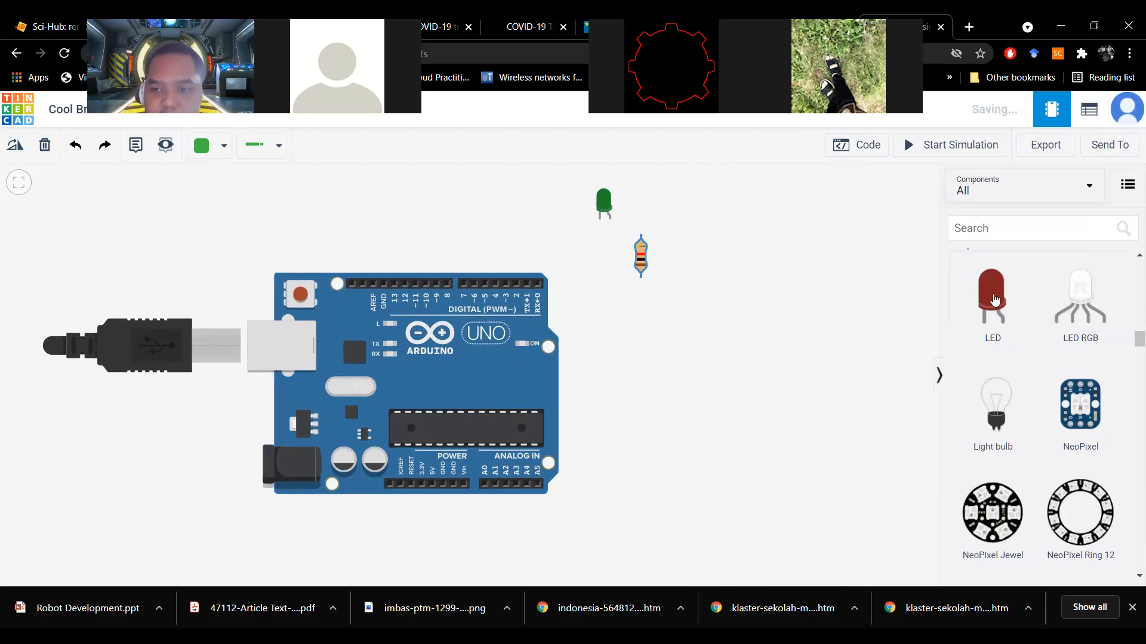
Step: Add two more LEDs beside the green one, one red and one yellow, and line up all three in a row
{"action": "left_click_drag", "start_coordinate": [993, 299], "coordinate": [523, 202]}
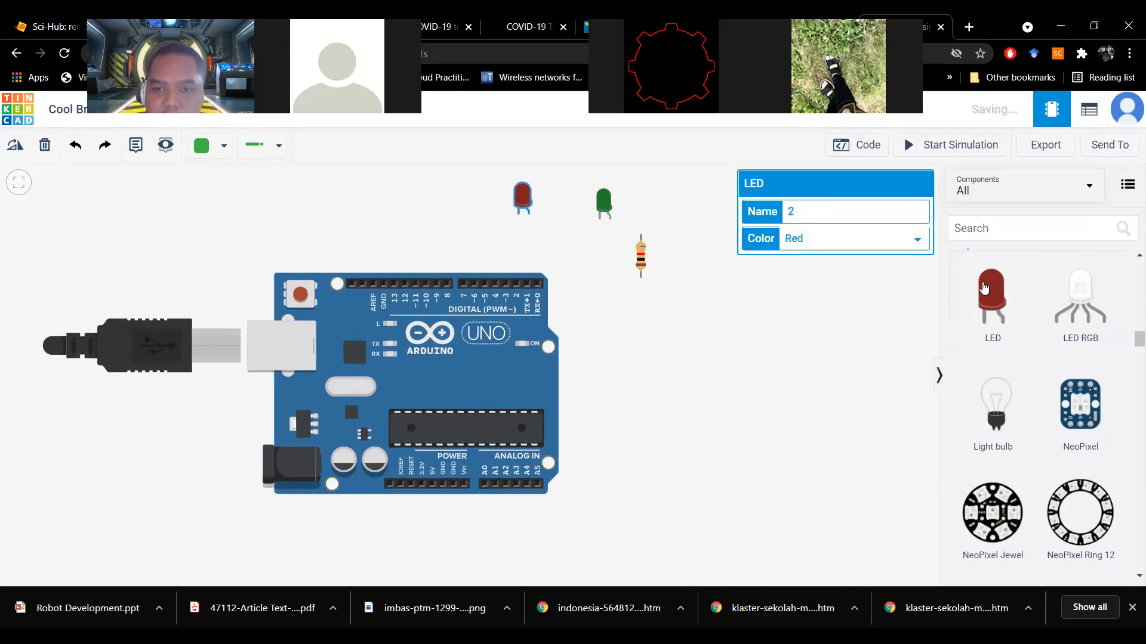
{"action": "left_click_drag", "start_coordinate": [1007, 308], "coordinate": [566, 214]}
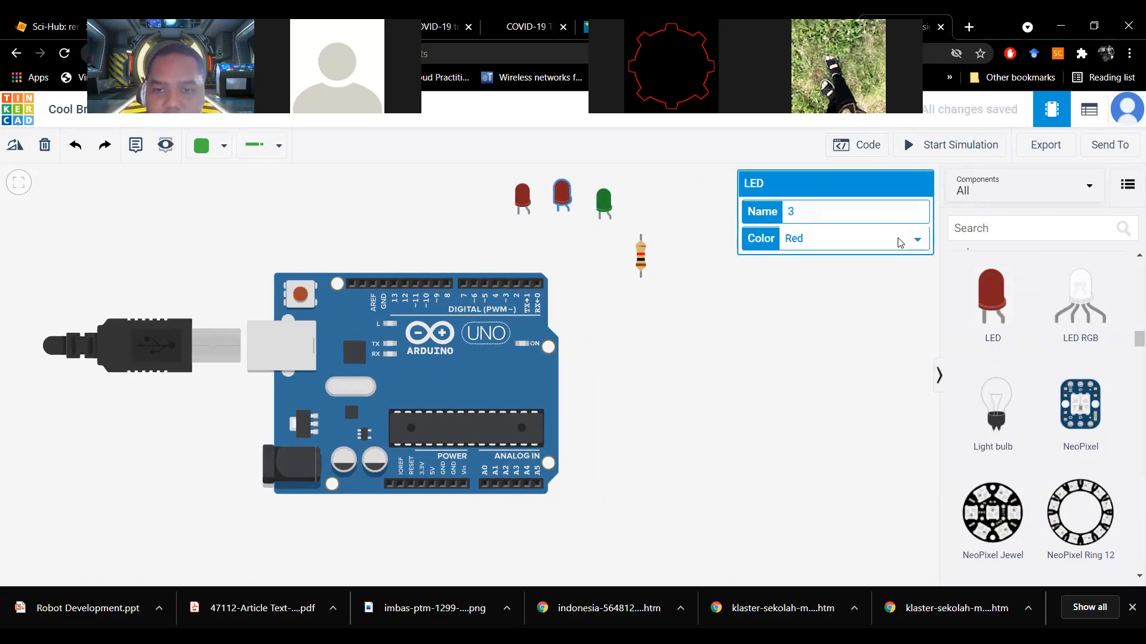
{"action": "left_click_drag", "start_coordinate": [609, 201], "coordinate": [608, 190]}
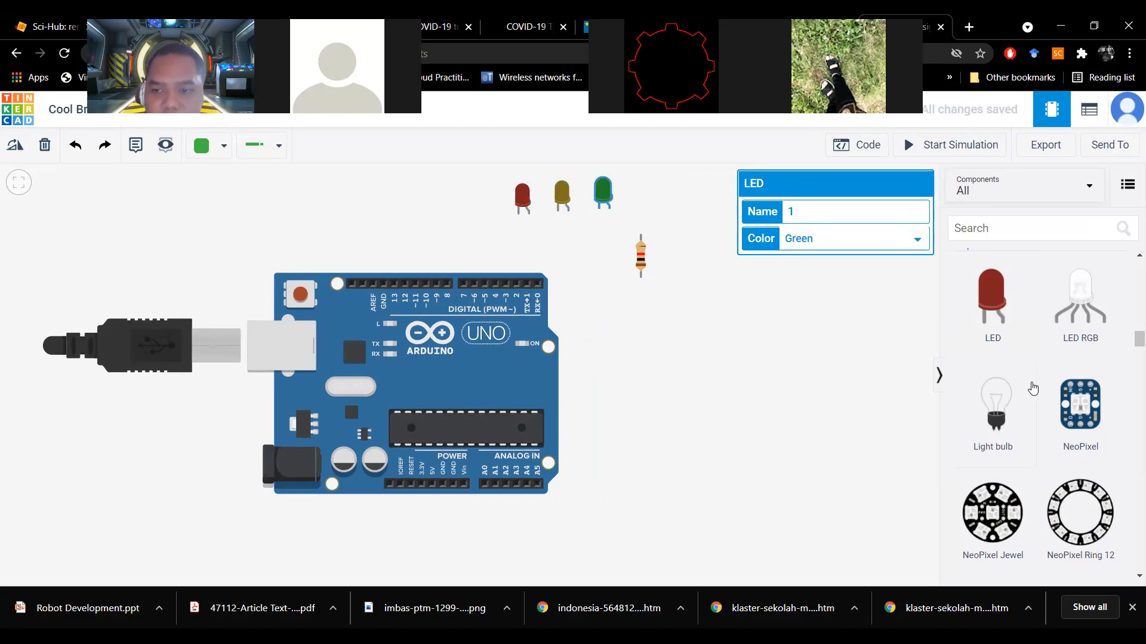
Step: Add two more resistors from the general components below the existing resistor
{"action": "scroll", "coordinate": [1029, 388], "scroll_direction": "up", "scroll_amount": 10}
{"action": "scroll", "coordinate": [1031, 389], "scroll_direction": "up", "scroll_amount": 5}
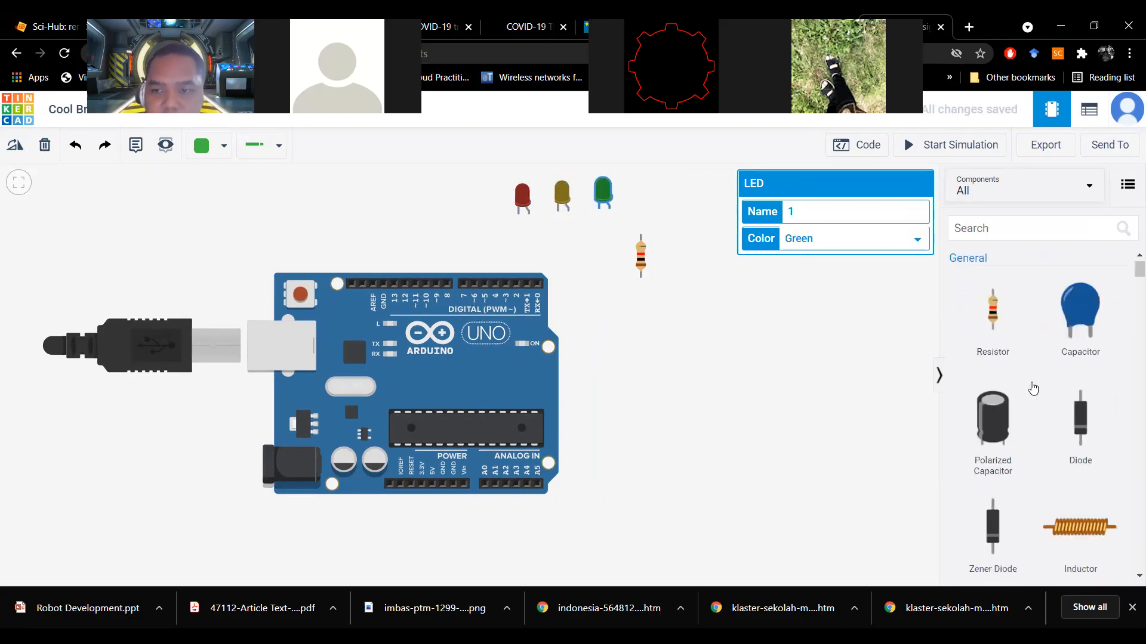
{"action": "left_click_drag", "start_coordinate": [1024, 370], "coordinate": [750, 320]}
{"action": "mouse_move", "coordinate": [661, 315]}
{"action": "left_mouse_down"}
{"action": "mouse_move", "coordinate": [653, 310]}
{"action": "mouse_move", "coordinate": [669, 313]}
{"action": "left_mouse_up"}
{"action": "left_click_drag", "start_coordinate": [992, 333], "coordinate": [638, 370]}
{"action": "left_click", "coordinate": [914, 285]}
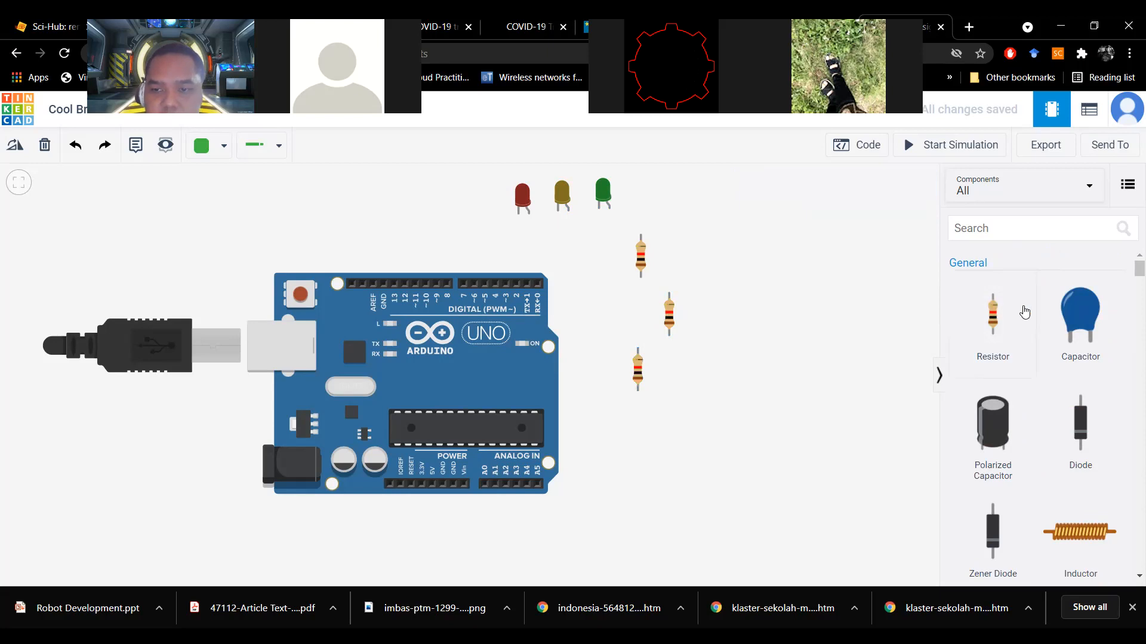
Step: Search the component library for "board"
{"action": "scroll", "coordinate": [1025, 311], "scroll_direction": "down", "scroll_amount": 8}
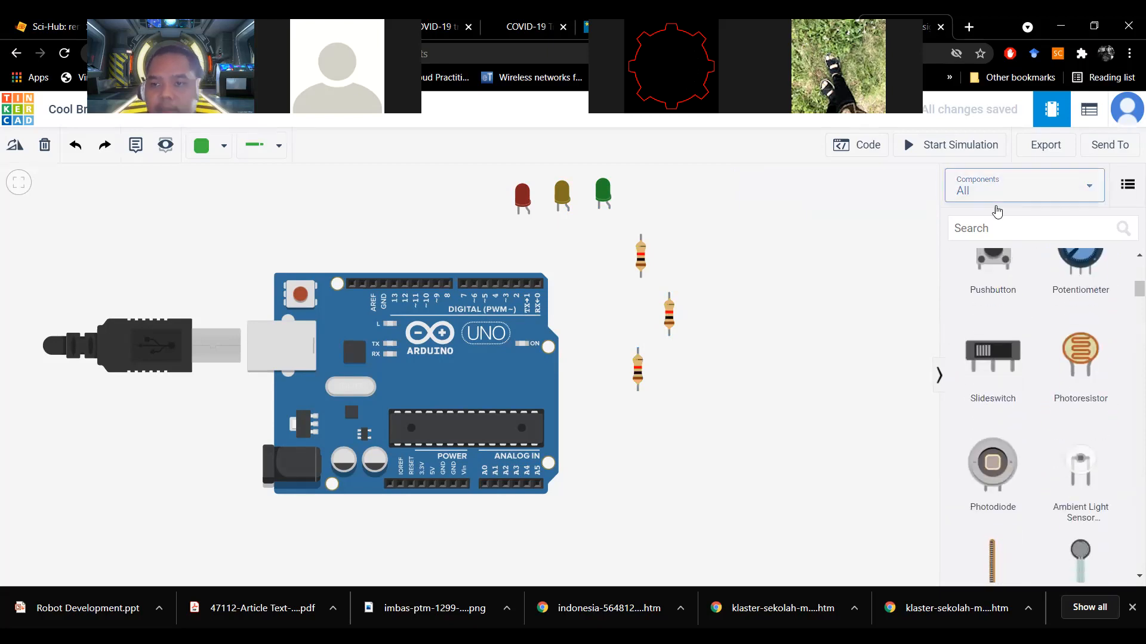
{"action": "left_click", "coordinate": [1000, 227]}
{"action": "type", "text": "boar"}
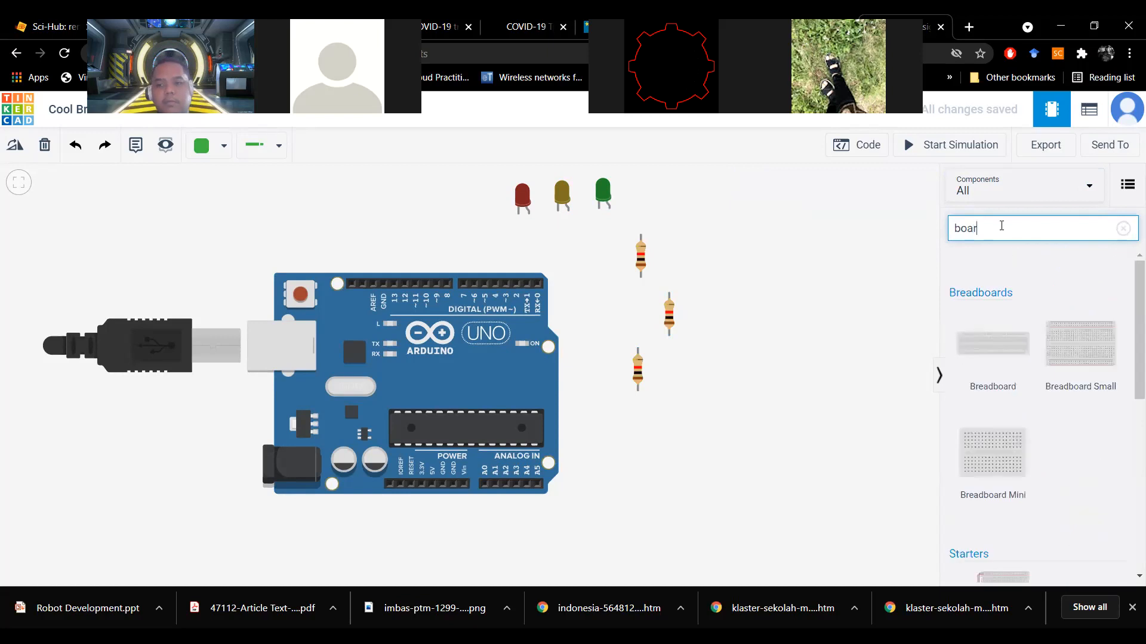
{"action": "type", "text": "d"}
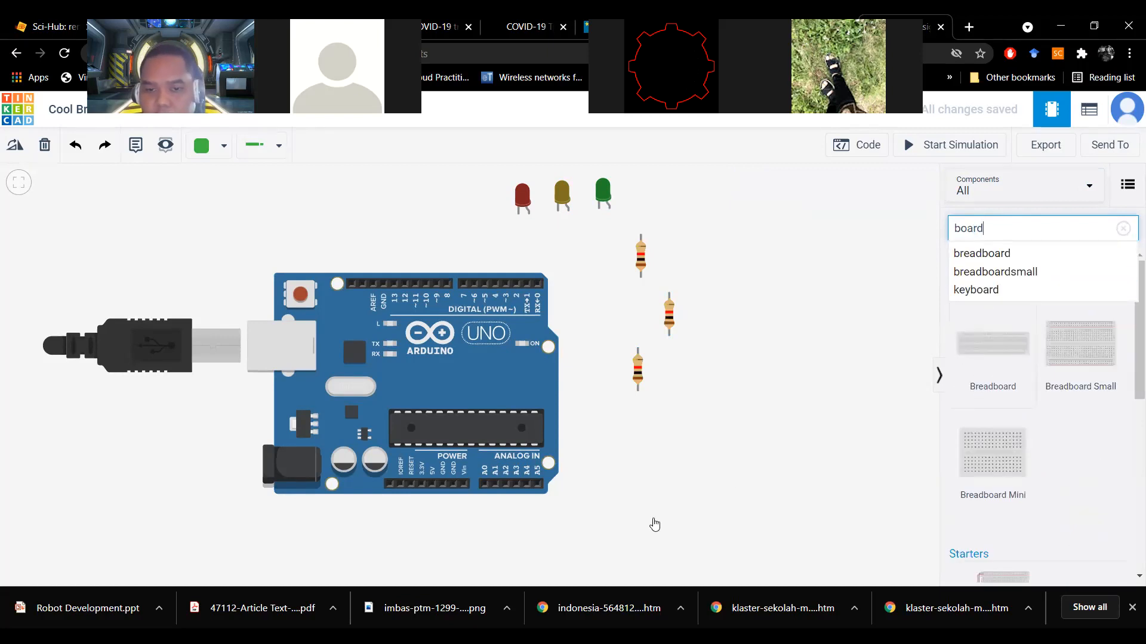
Step: Try out the full-size breadboard in the workspace and delete it
{"action": "left_click", "coordinate": [658, 504]}
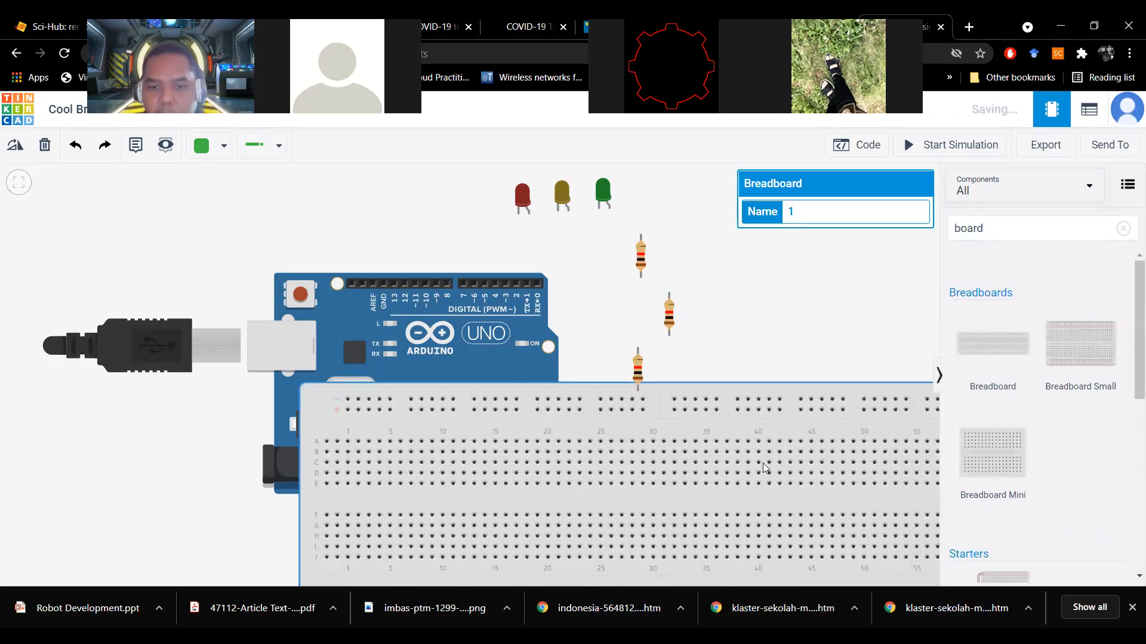
{"action": "left_click_drag", "start_coordinate": [734, 488], "coordinate": [549, 435]}
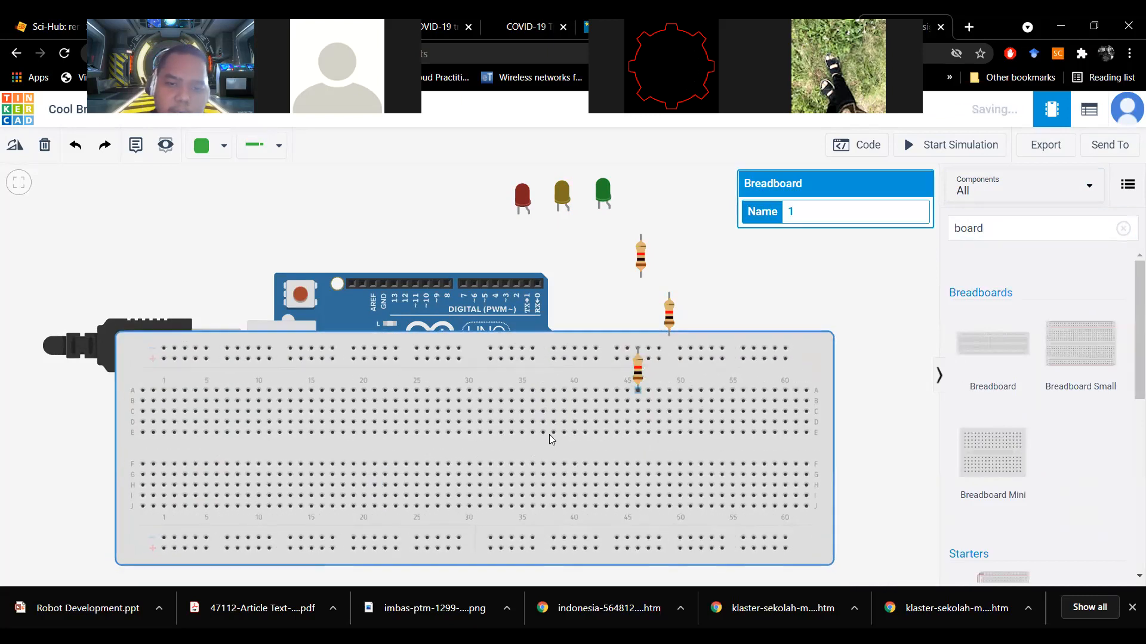
{"action": "left_click", "coordinate": [45, 146]}
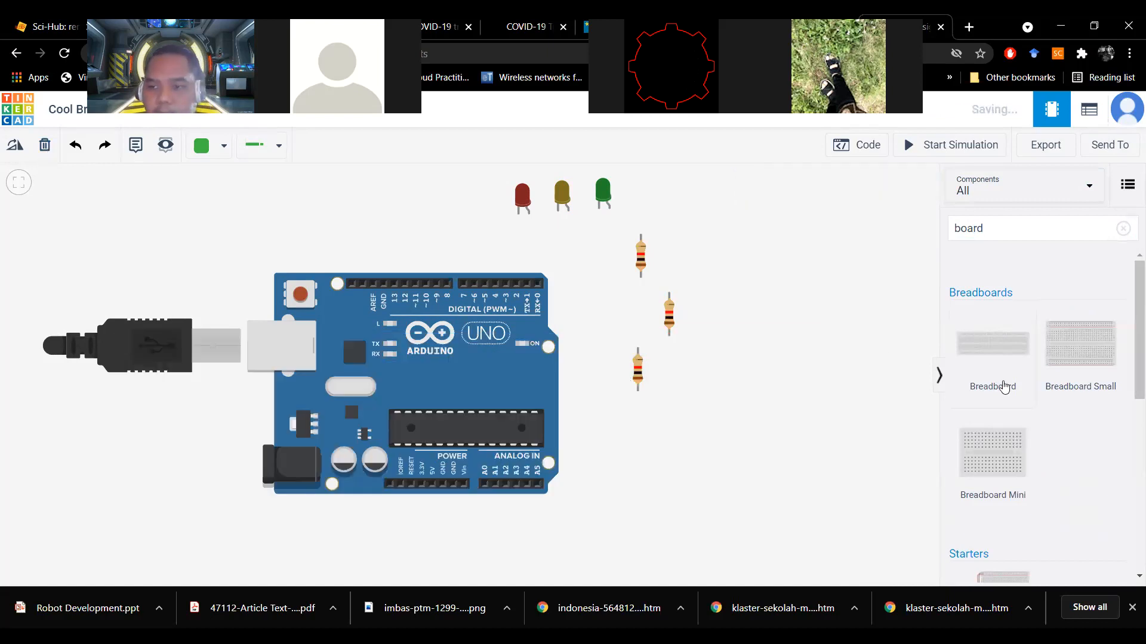
Step: Add a small breadboard beside the Arduino, and try out a mini breadboard before deleting it
{"action": "left_click_drag", "start_coordinate": [1050, 382], "coordinate": [710, 484]}
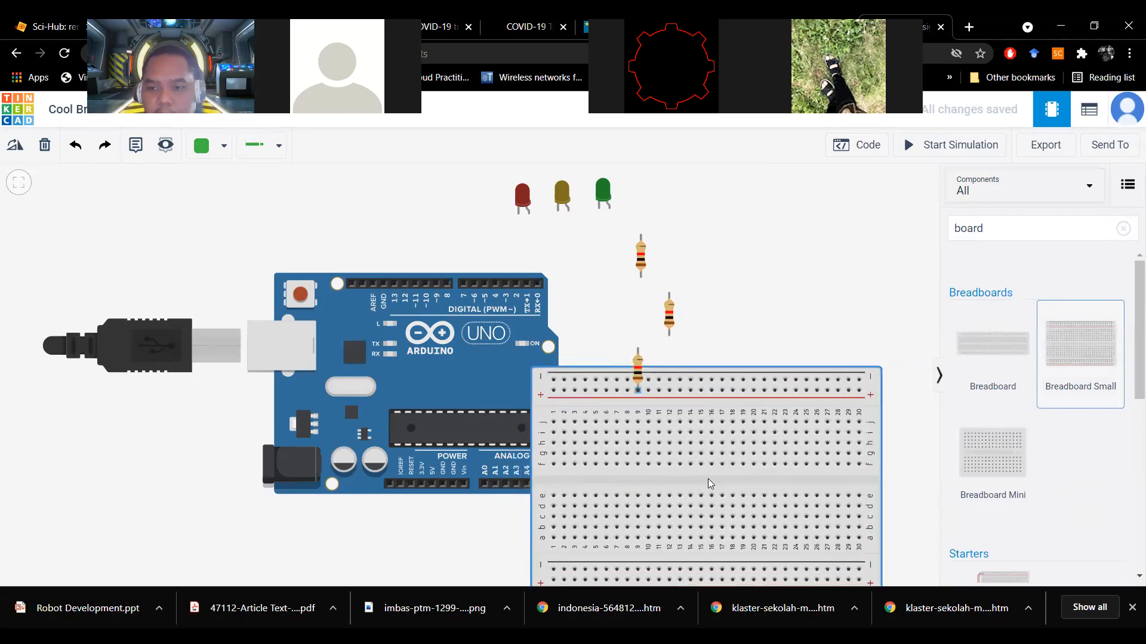
{"action": "left_click_drag", "start_coordinate": [1014, 461], "coordinate": [505, 487]}
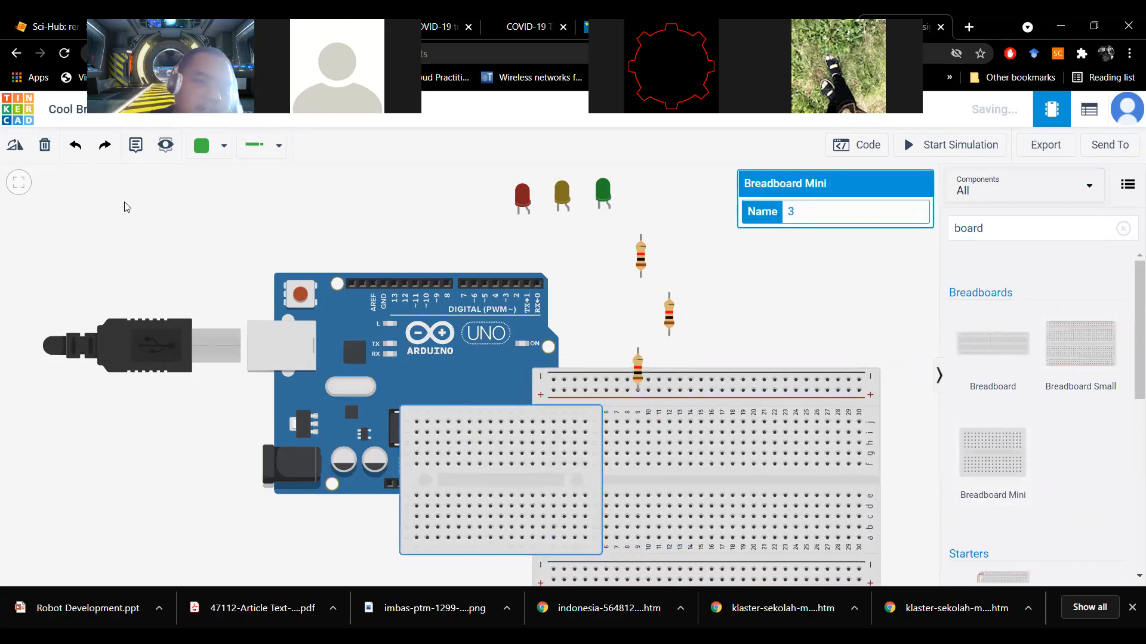
{"action": "left_click", "coordinate": [44, 147]}
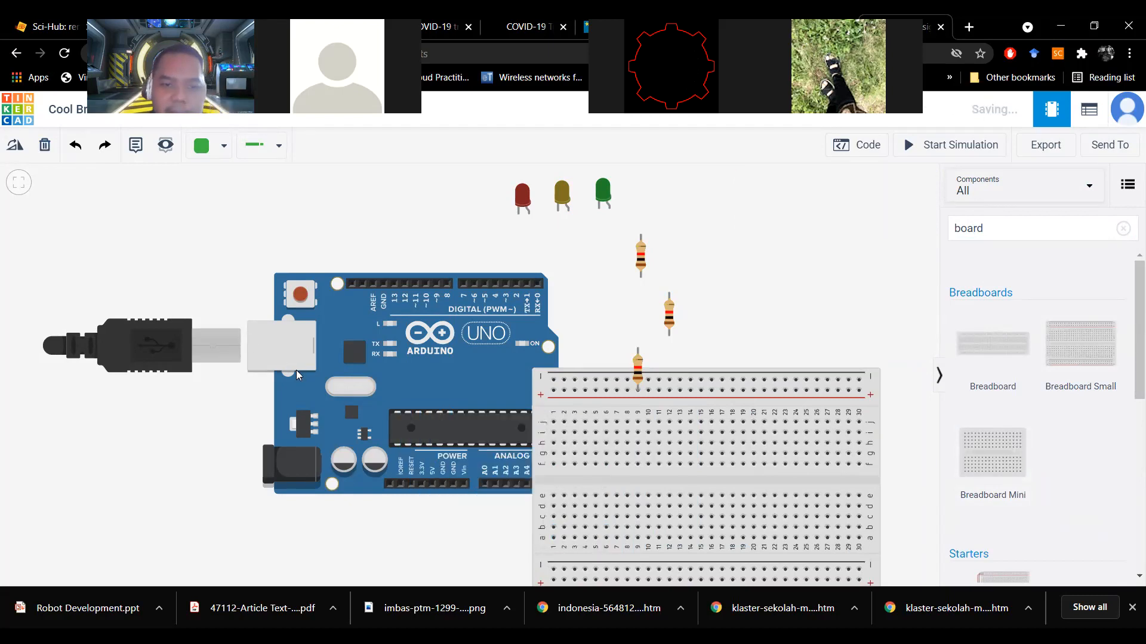
Step: Move the Arduino lower in the workspace and place the small breadboard directly above it
{"action": "left_click_drag", "start_coordinate": [297, 375], "coordinate": [283, 488]}
{"action": "left_click", "coordinate": [595, 494]}
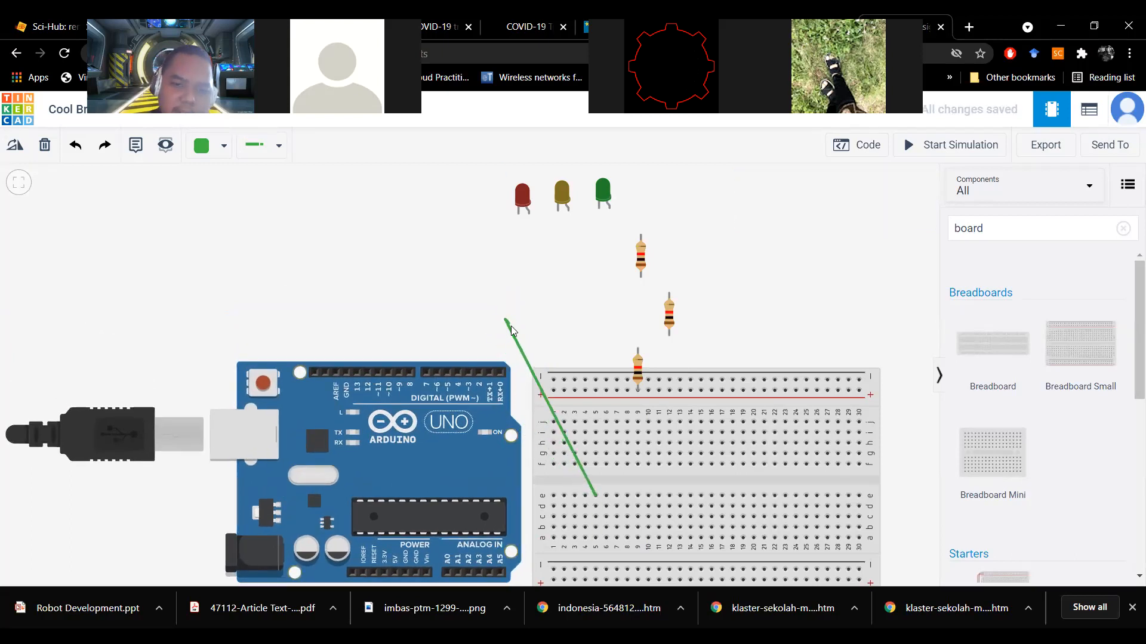
{"action": "key", "text": "Escape"}
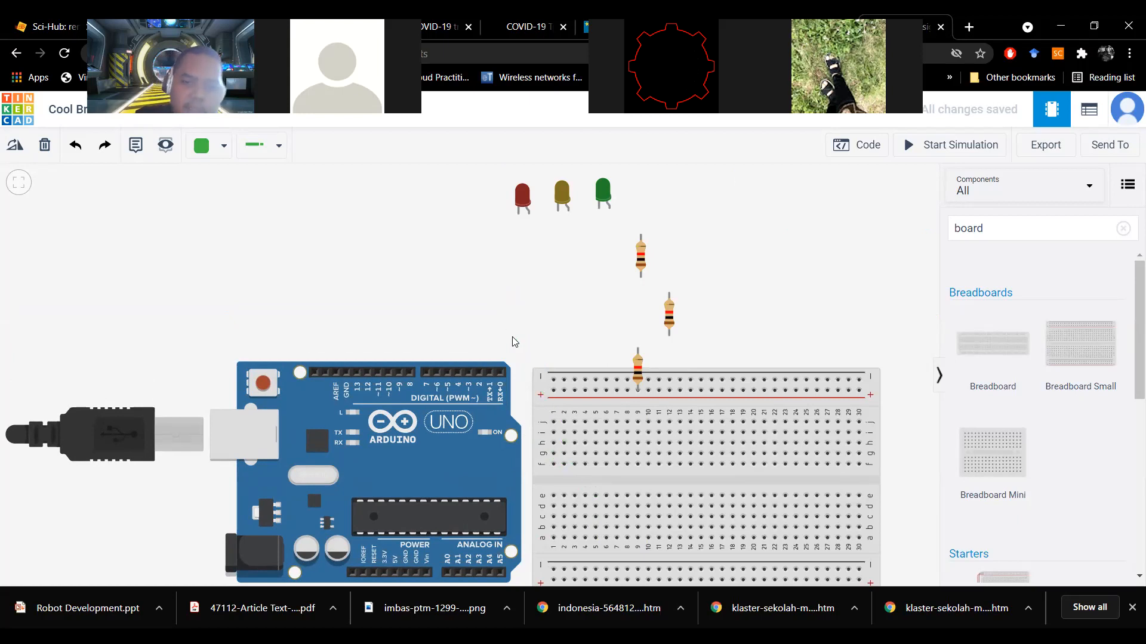
{"action": "left_click_drag", "start_coordinate": [636, 482], "coordinate": [252, 246]}
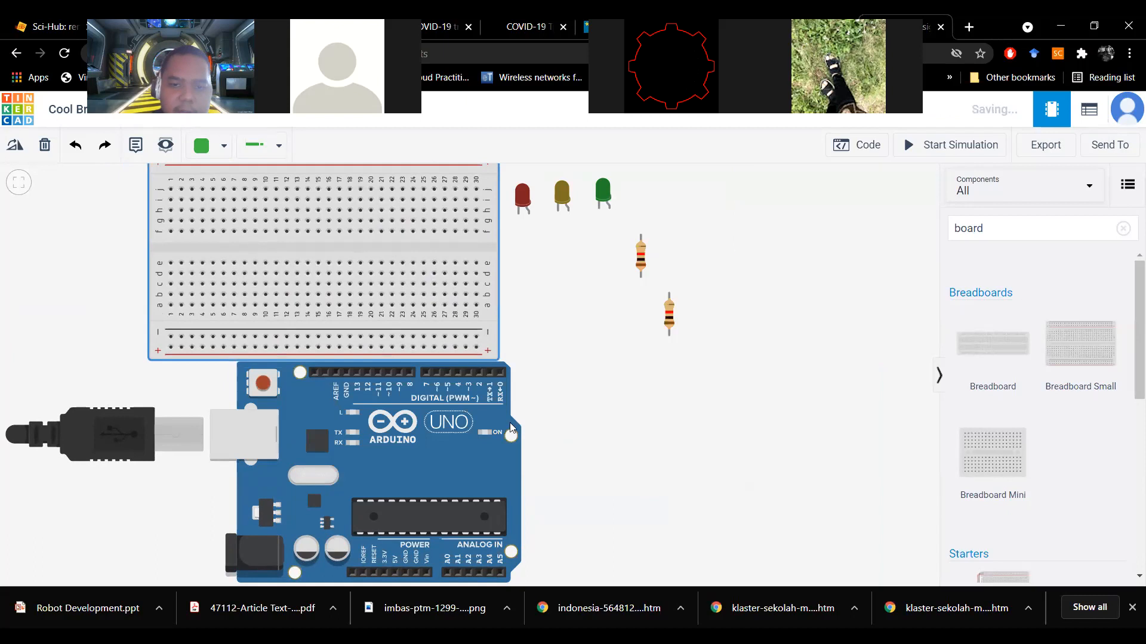
Step: Move the resistor off the breadboard to the free area near the LEDs and align the Arduino beneath the breadboard's left side
{"action": "scroll", "coordinate": [676, 427], "scroll_direction": "down", "scroll_amount": 5}
{"action": "scroll", "coordinate": [677, 427], "scroll_direction": "up", "scroll_amount": 5}
{"action": "scroll", "coordinate": [677, 428], "scroll_direction": "down", "scroll_amount": 3}
{"action": "scroll", "coordinate": [677, 427], "scroll_direction": "up", "scroll_amount": 3}
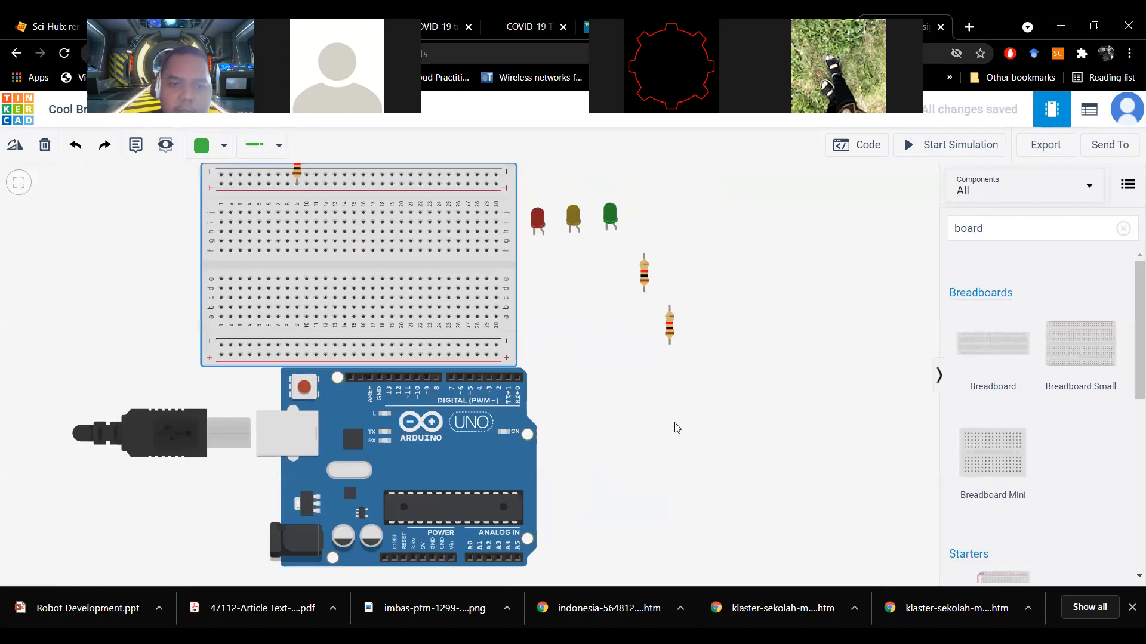
{"action": "scroll", "coordinate": [677, 428], "scroll_direction": "down", "scroll_amount": 2}
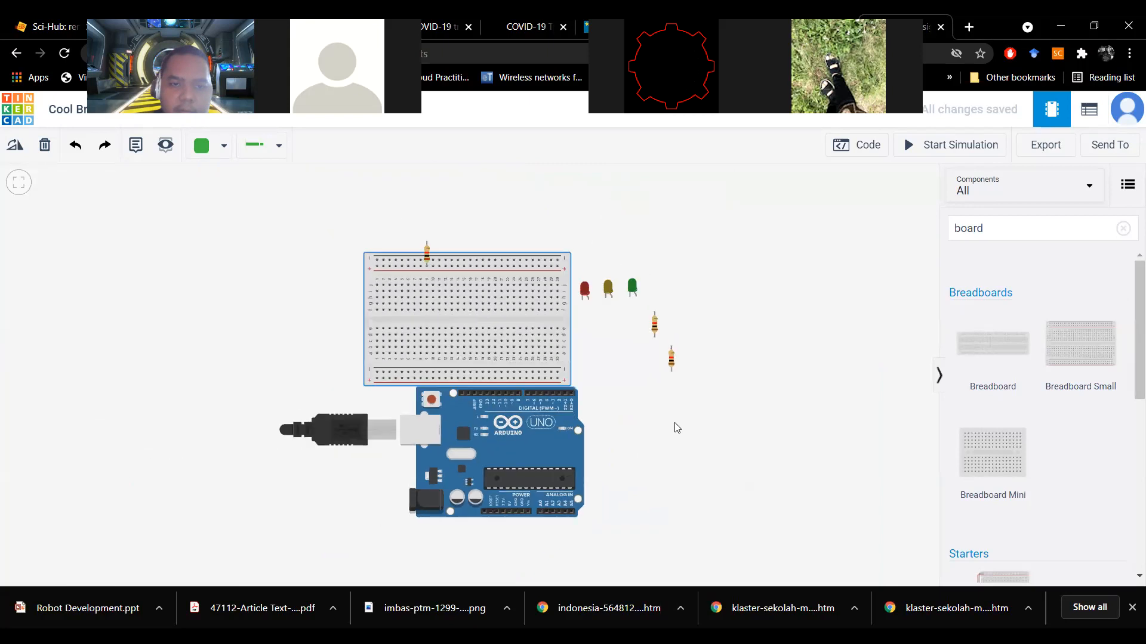
{"action": "scroll", "coordinate": [676, 427], "scroll_direction": "up", "scroll_amount": 1}
{"action": "left_click_drag", "start_coordinate": [399, 230], "coordinate": [709, 237]}
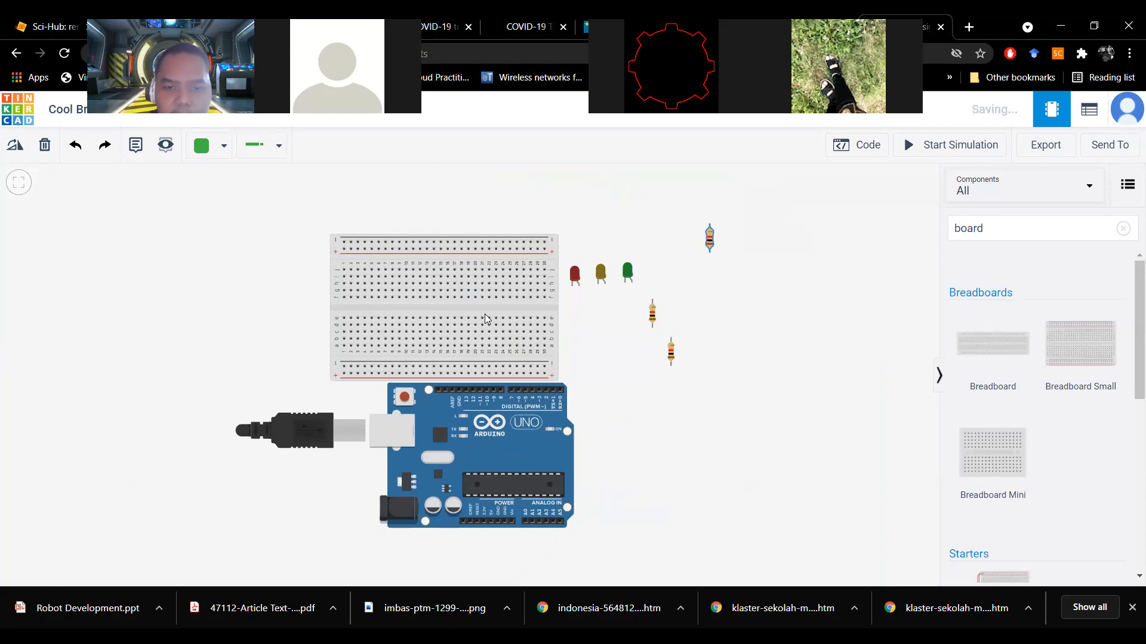
{"action": "left_click_drag", "start_coordinate": [430, 421], "coordinate": [371, 427]}
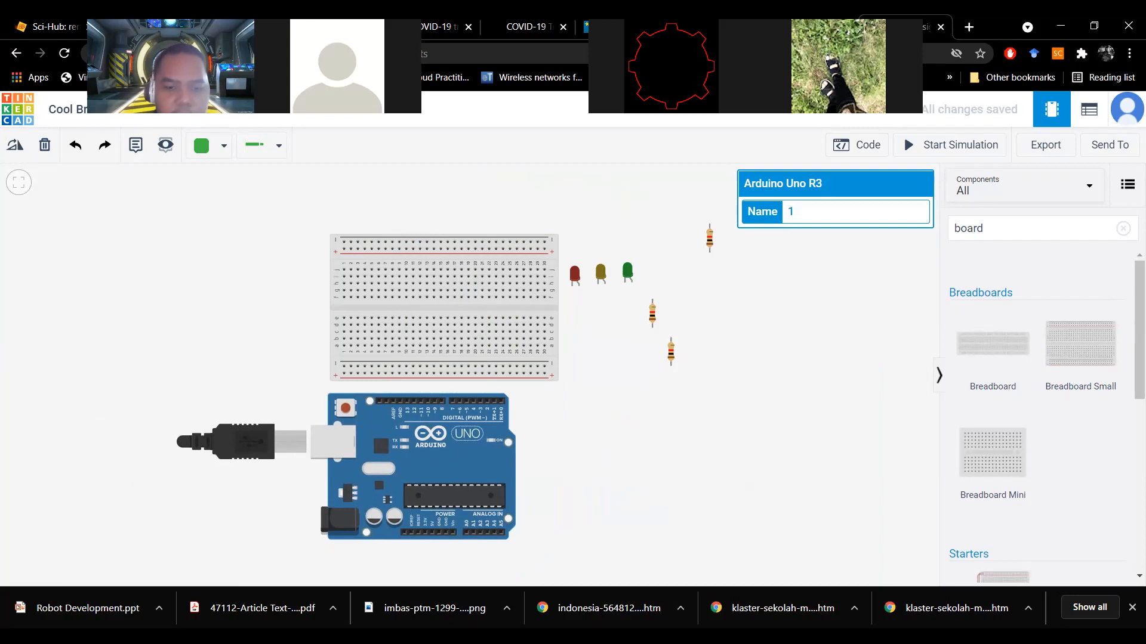
Step: Switch to the Simple Project slide in PowerPoint, then rotate the wiring picture upright and enlarge it
{"action": "key", "text": "alt+Tab"}
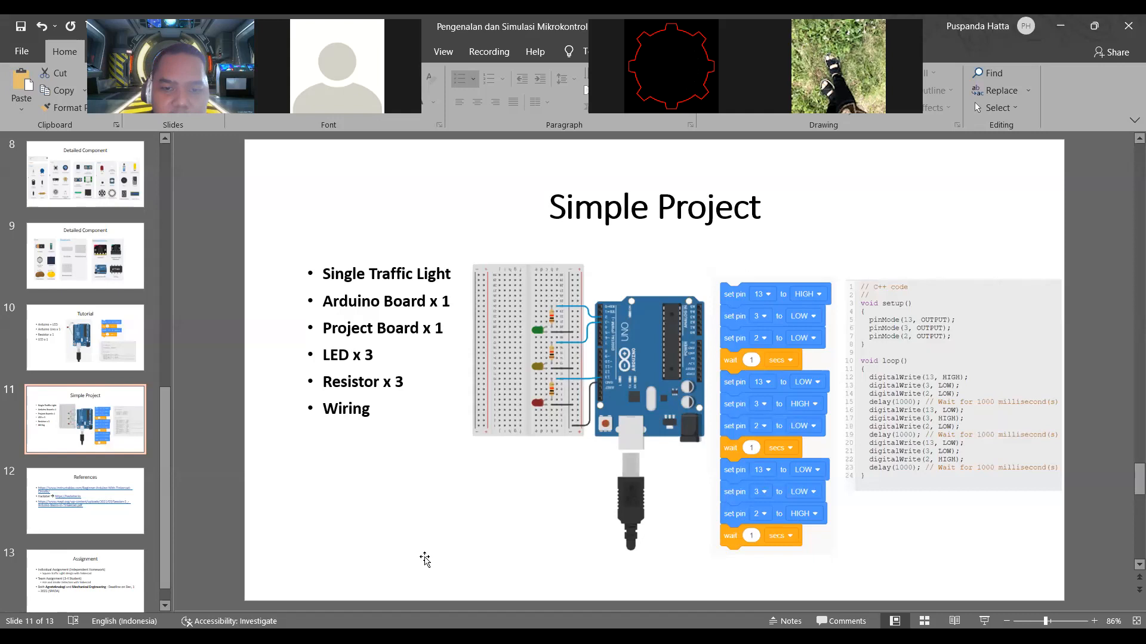
{"action": "left_click", "coordinate": [560, 426]}
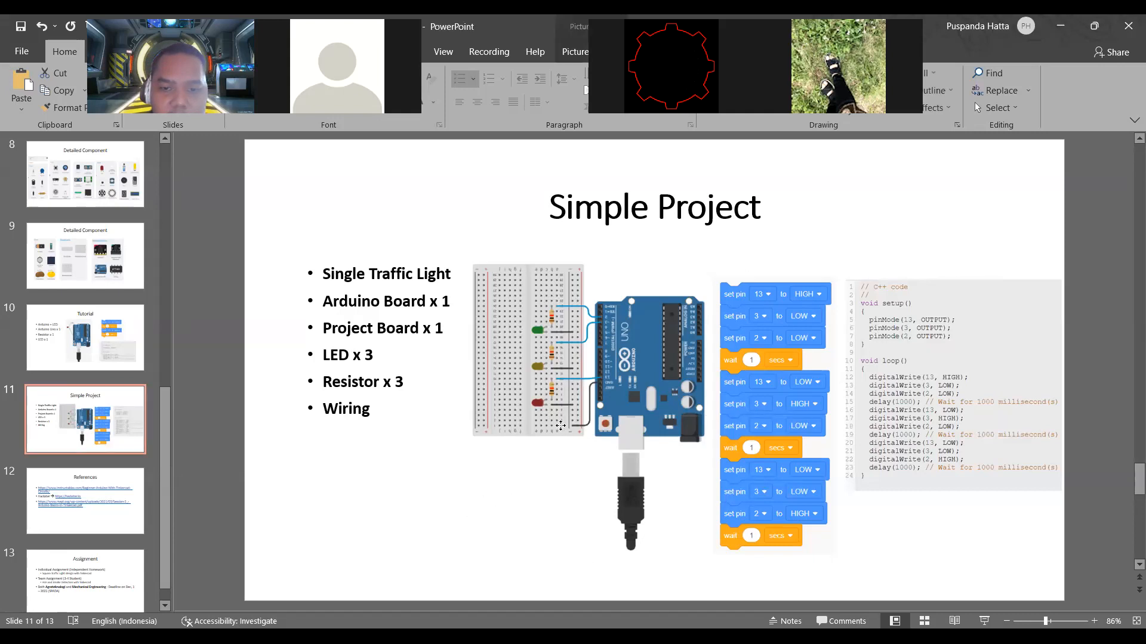
{"action": "left_click_drag", "start_coordinate": [442, 413], "coordinate": [579, 300]}
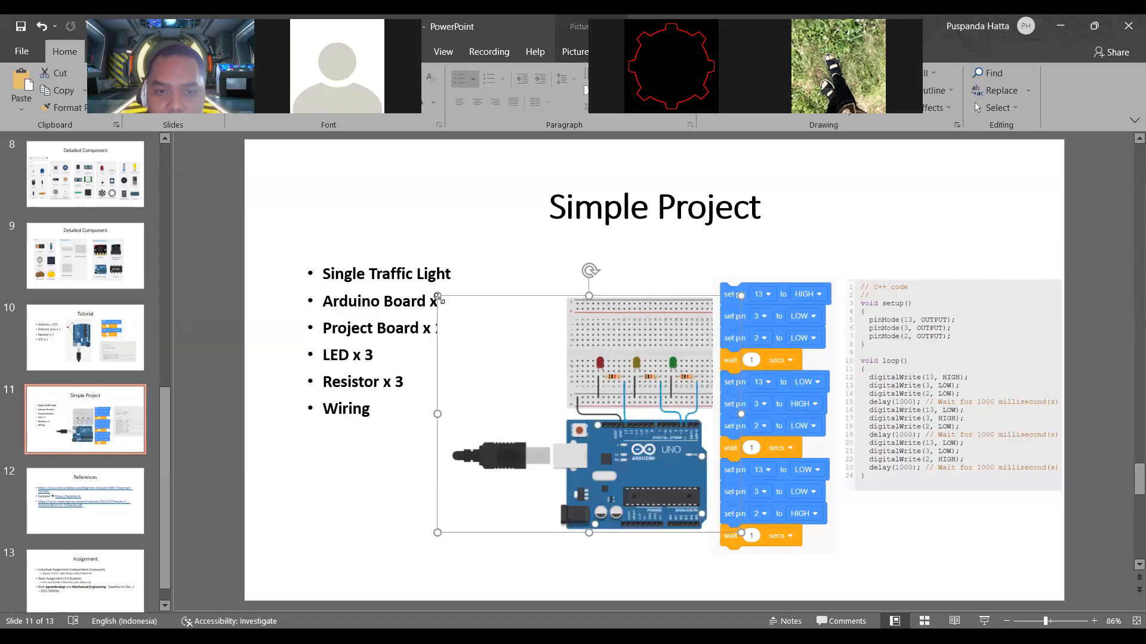
{"action": "left_click_drag", "start_coordinate": [437, 294], "coordinate": [314, 200]}
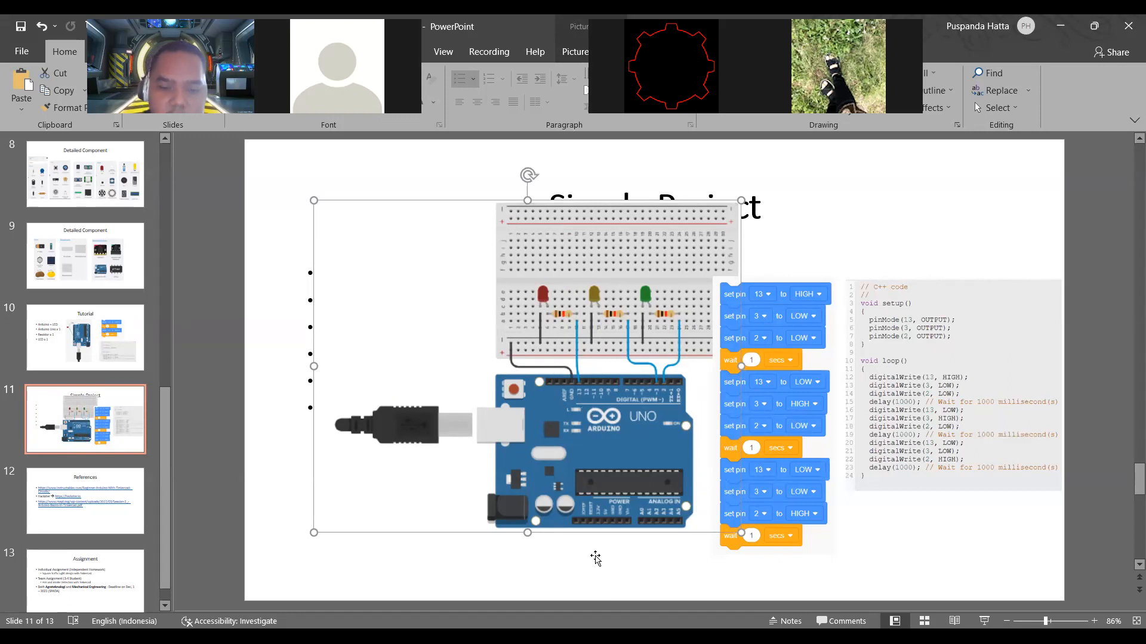
Step: Return to the Tinkercad circuit and place the red LED in the breadboard's lower half near its left end
{"action": "key", "text": "alt+Tab"}
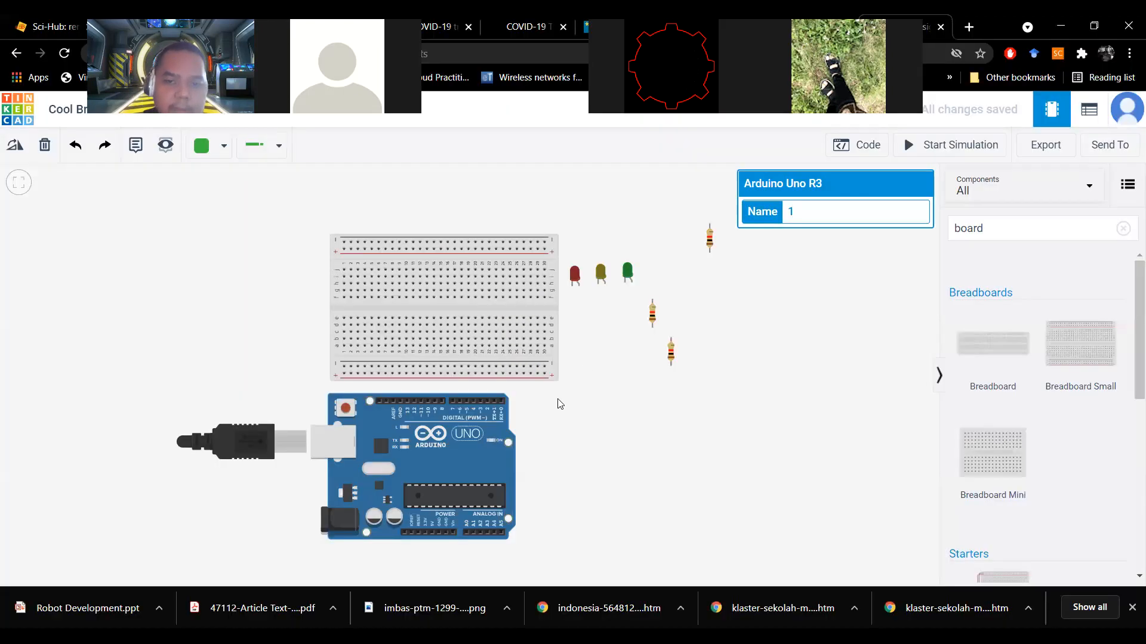
{"action": "left_click_drag", "start_coordinate": [577, 282], "coordinate": [375, 329]}
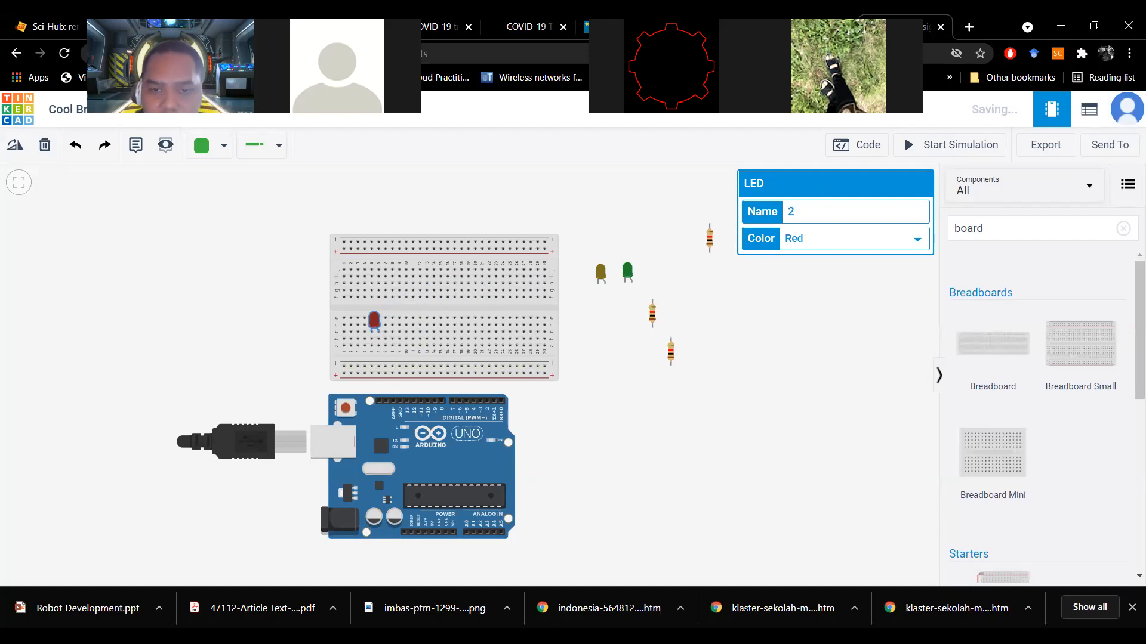
Step: Switch to PowerPoint, enlarge the wiring picture further and move it clear of the code blocks
{"action": "key", "text": "alt+Tab"}
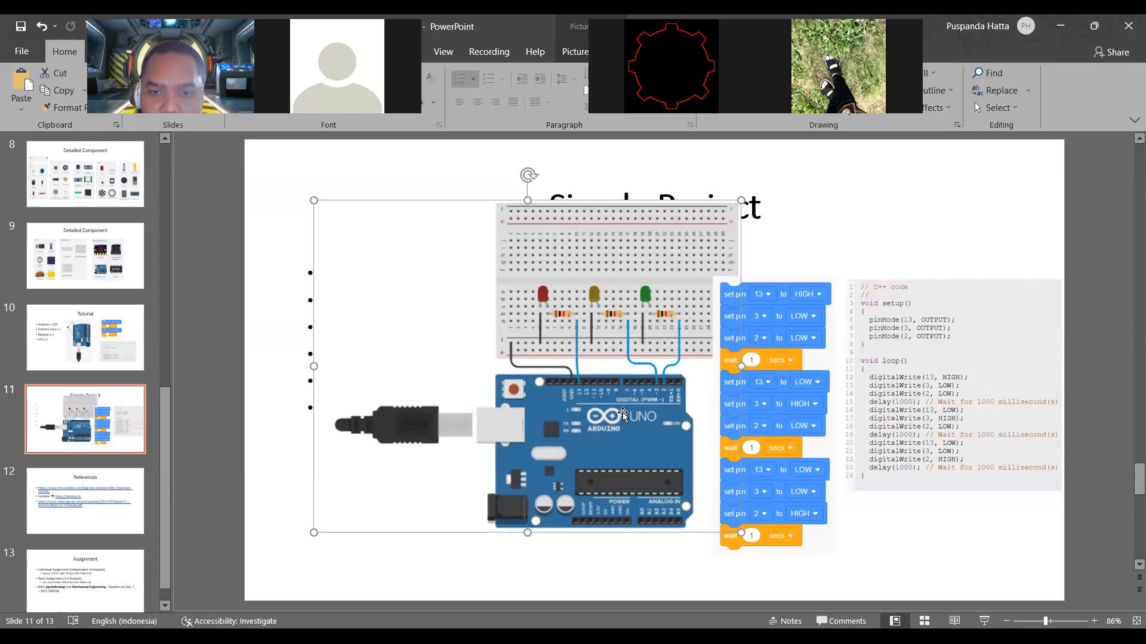
{"action": "left_click_drag", "start_coordinate": [740, 200], "coordinate": [821, 142]}
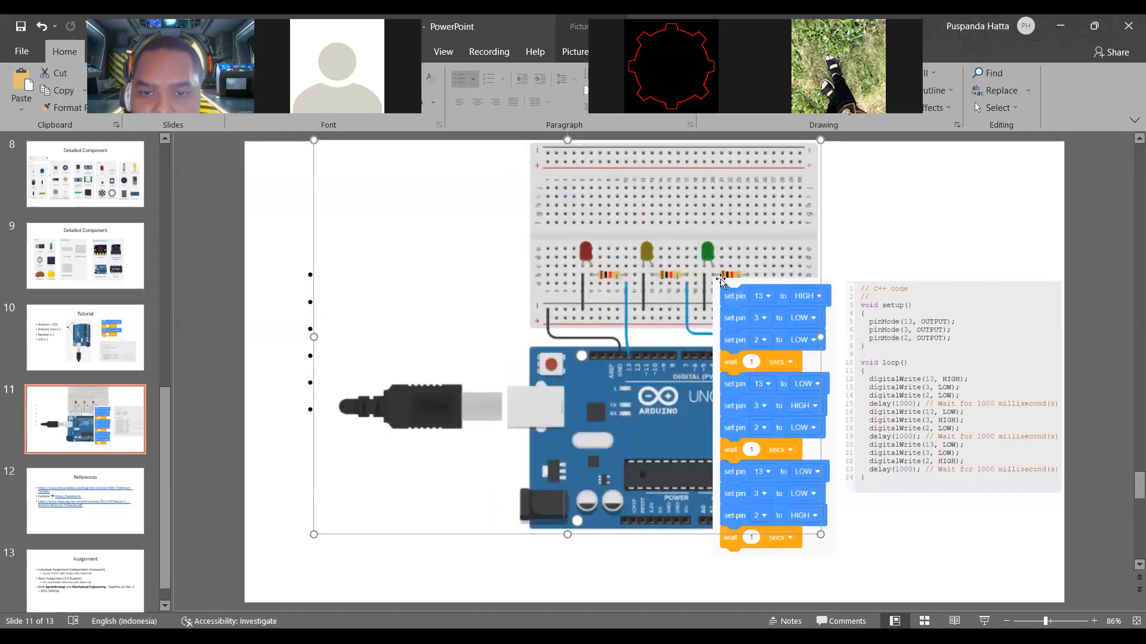
{"action": "left_click_drag", "start_coordinate": [721, 279], "coordinate": [658, 278]}
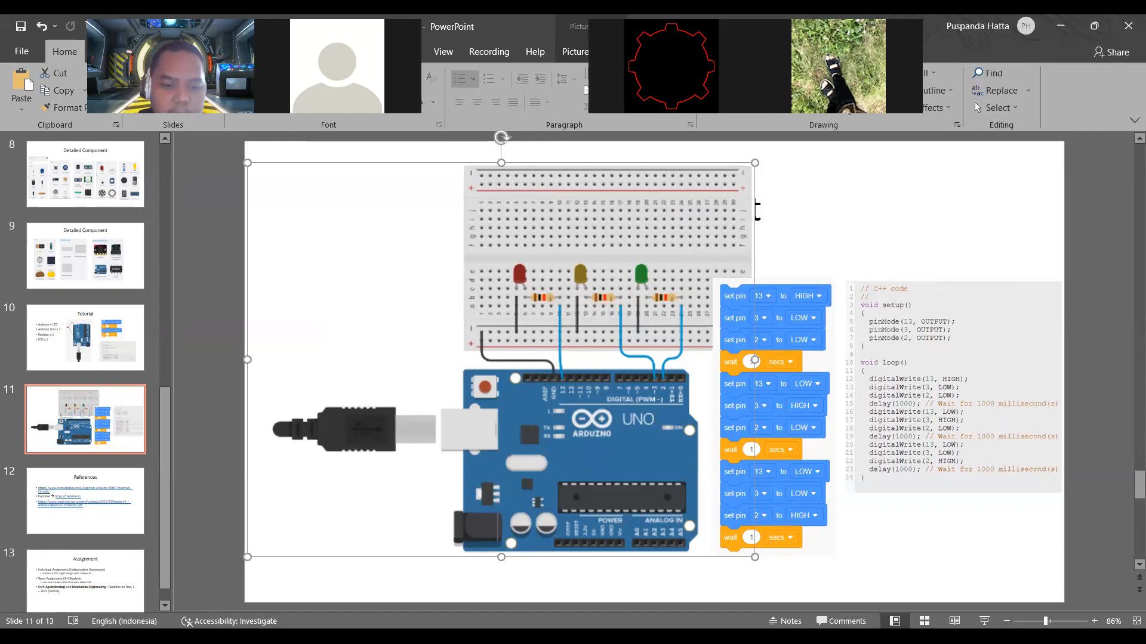
Step: Return to the Tinkercad circuit and place the yellow LED on the breadboard to the right of the red LED
{"action": "key", "text": "alt+Tab"}
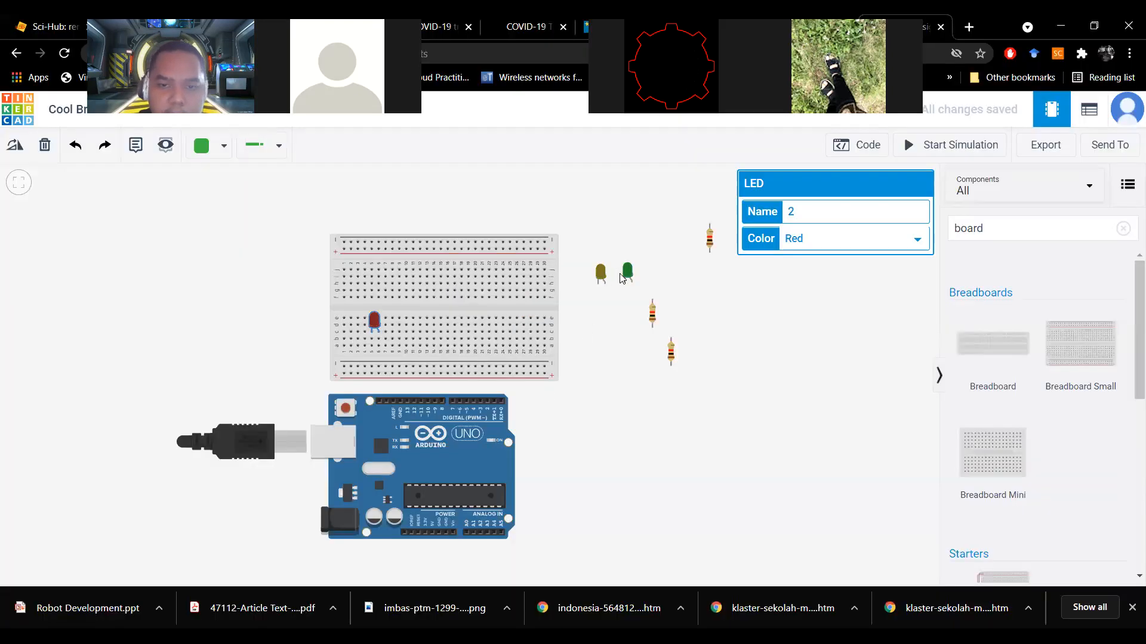
{"action": "left_click_drag", "start_coordinate": [601, 278], "coordinate": [424, 330]}
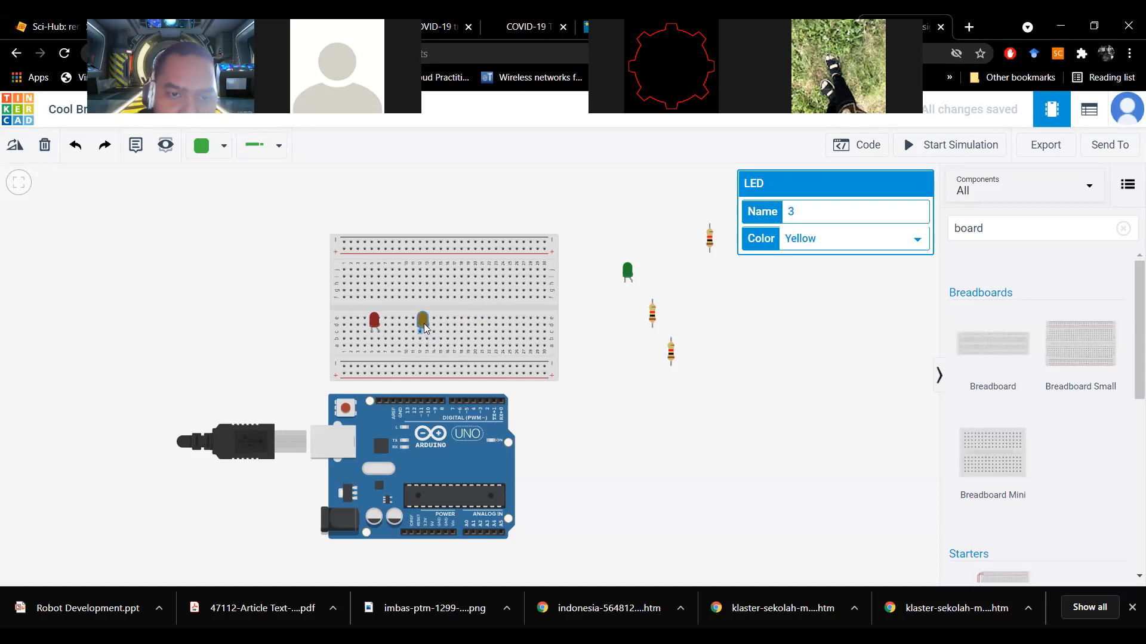
Step: Place the green LED to the right of the yellow LED and wire all three LED cathodes to the breadboard's lower negative rail
{"action": "left_click_drag", "start_coordinate": [631, 276], "coordinate": [477, 330]}
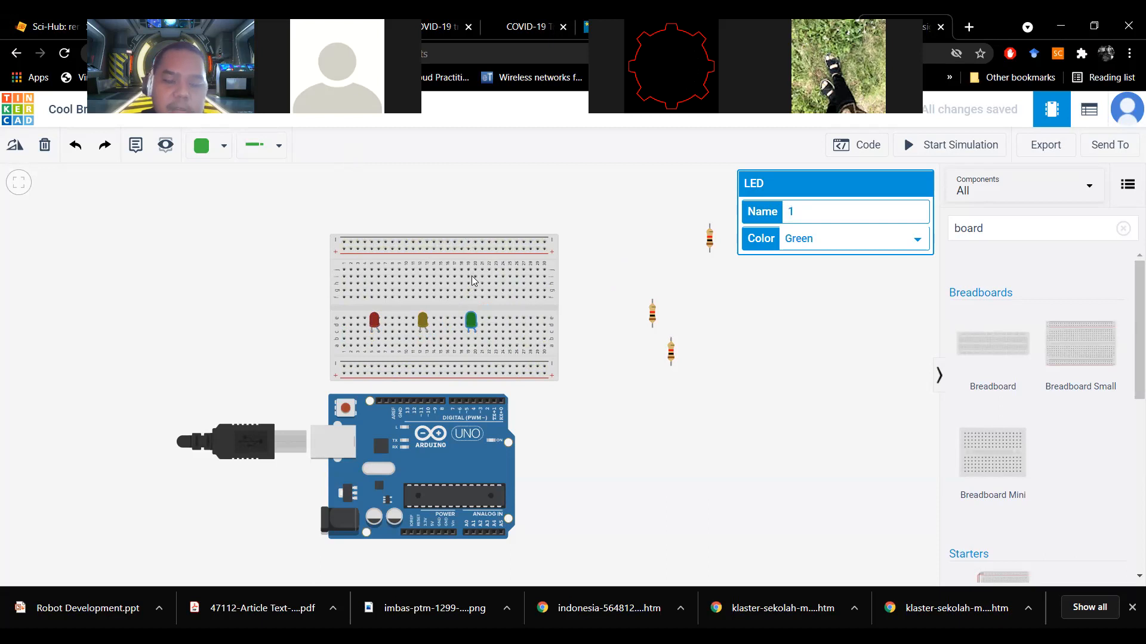
{"action": "left_click", "coordinate": [372, 333]}
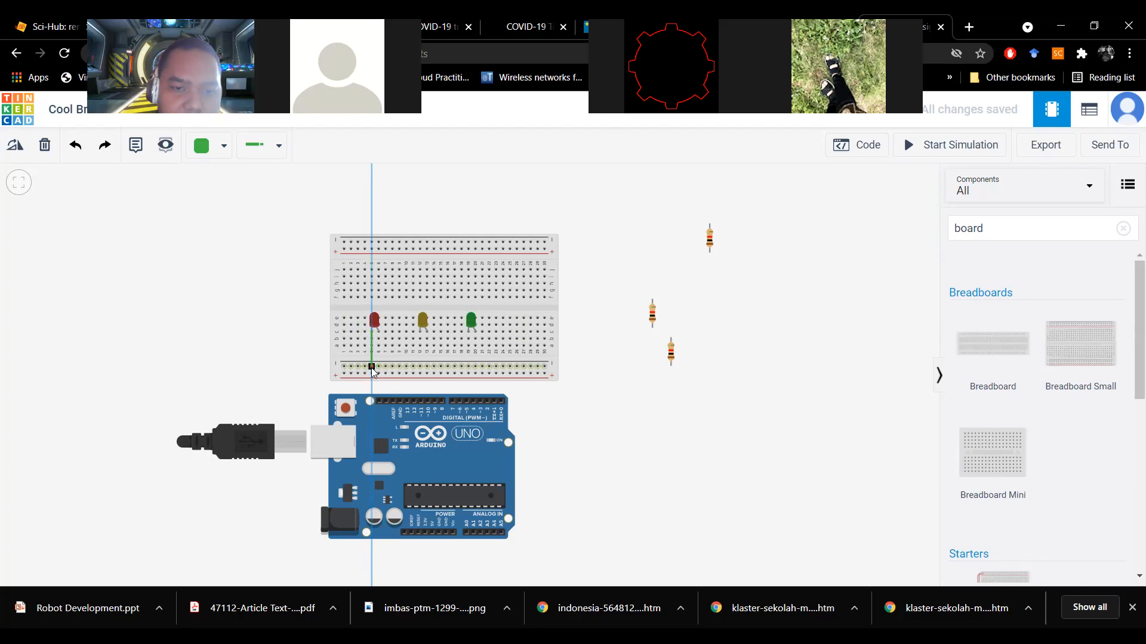
{"action": "left_click", "coordinate": [372, 368]}
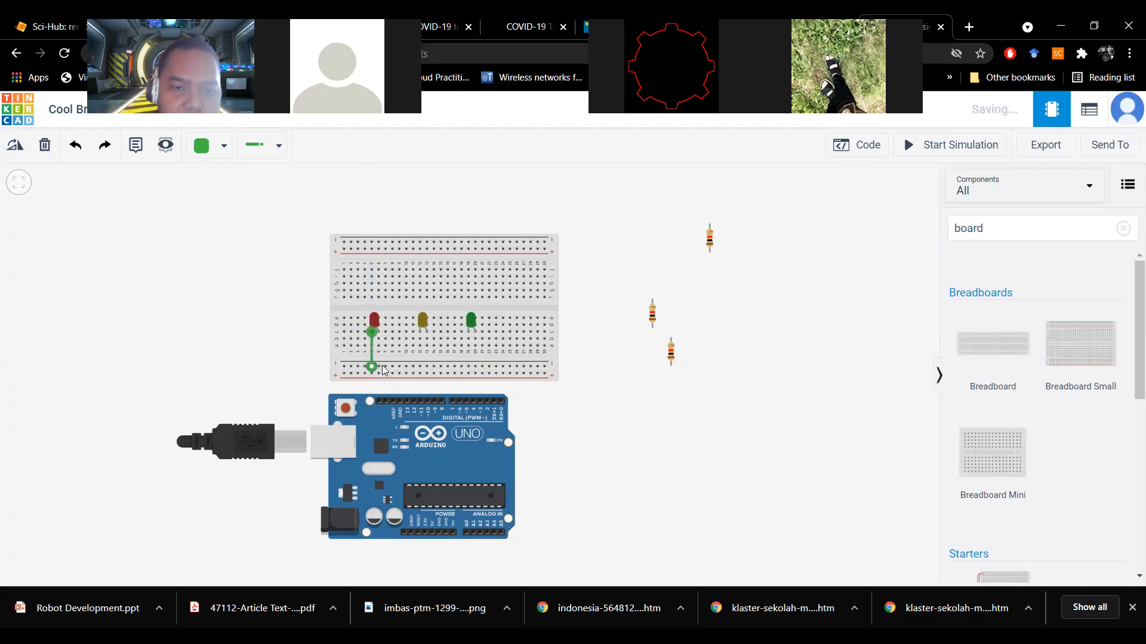
{"action": "left_click", "coordinate": [419, 332]}
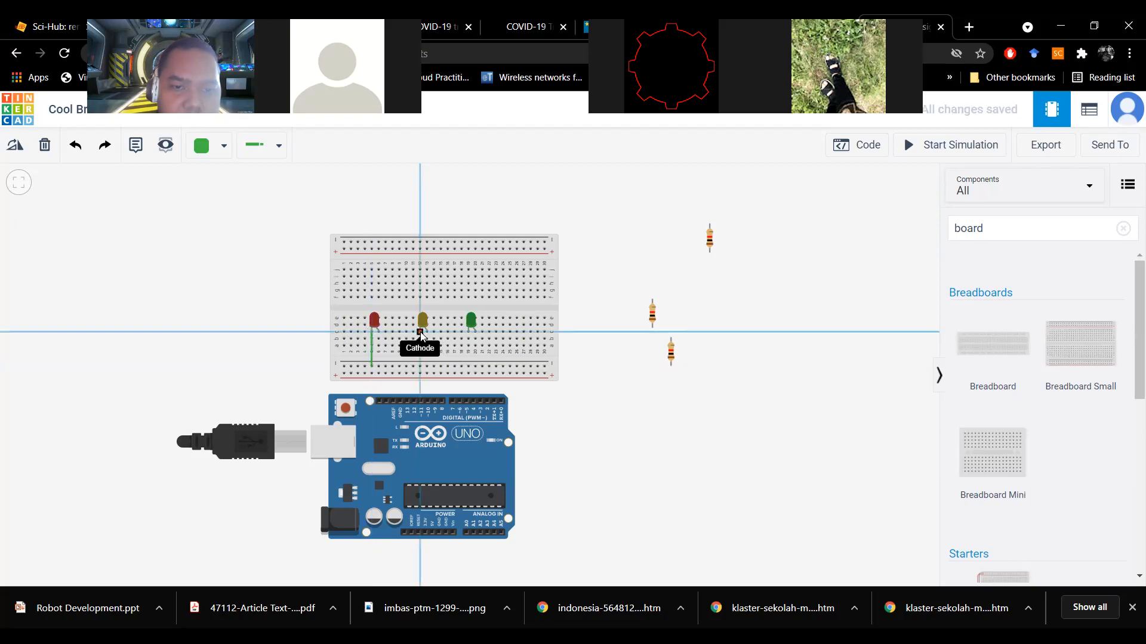
{"action": "left_click", "coordinate": [419, 367]}
{"action": "left_click", "coordinate": [469, 334]}
{"action": "left_click", "coordinate": [469, 367]}
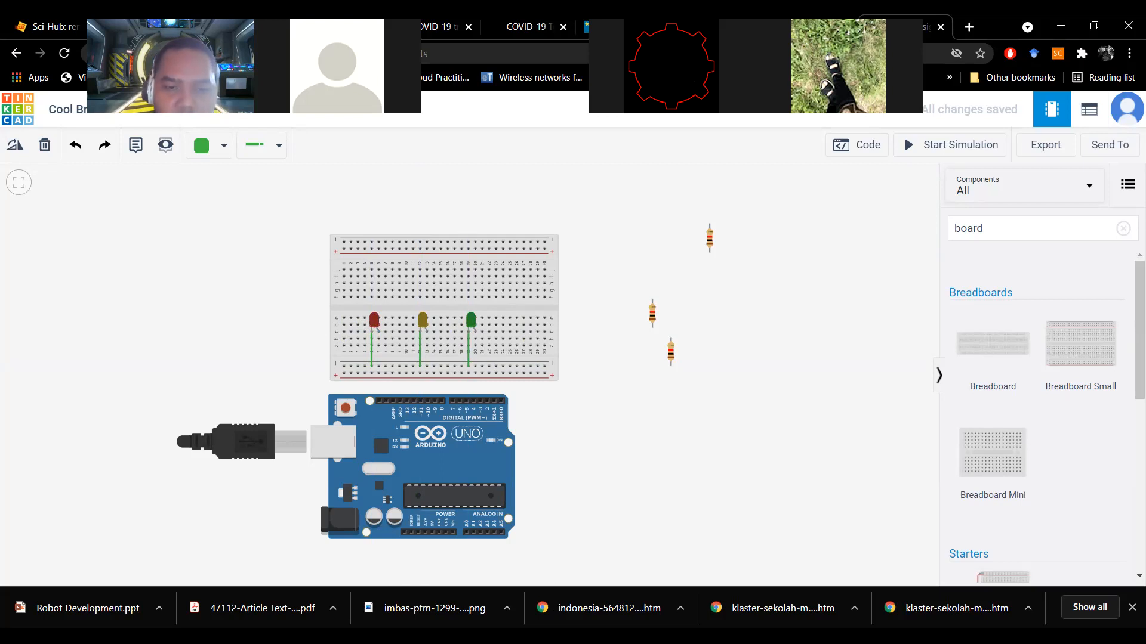
Step: Check the wiring picture in PowerPoint, return to Tinkercad and wire the breadboard's lower negative rail to the Arduino's GND pin
{"action": "key", "text": "alt+Tab"}
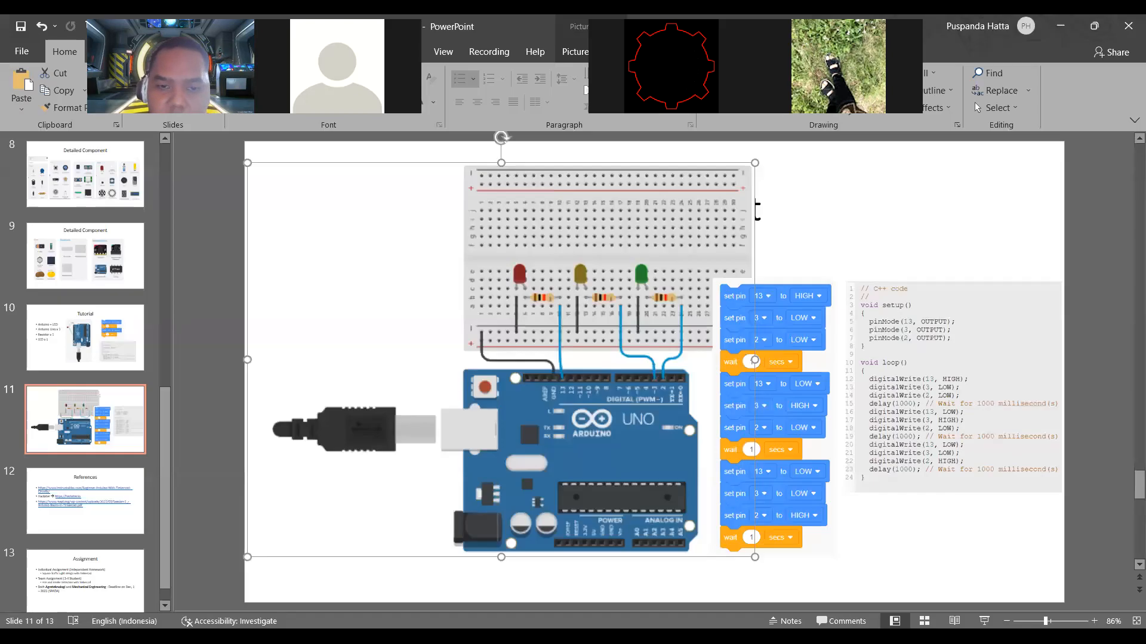
{"action": "key", "text": "alt+Tab"}
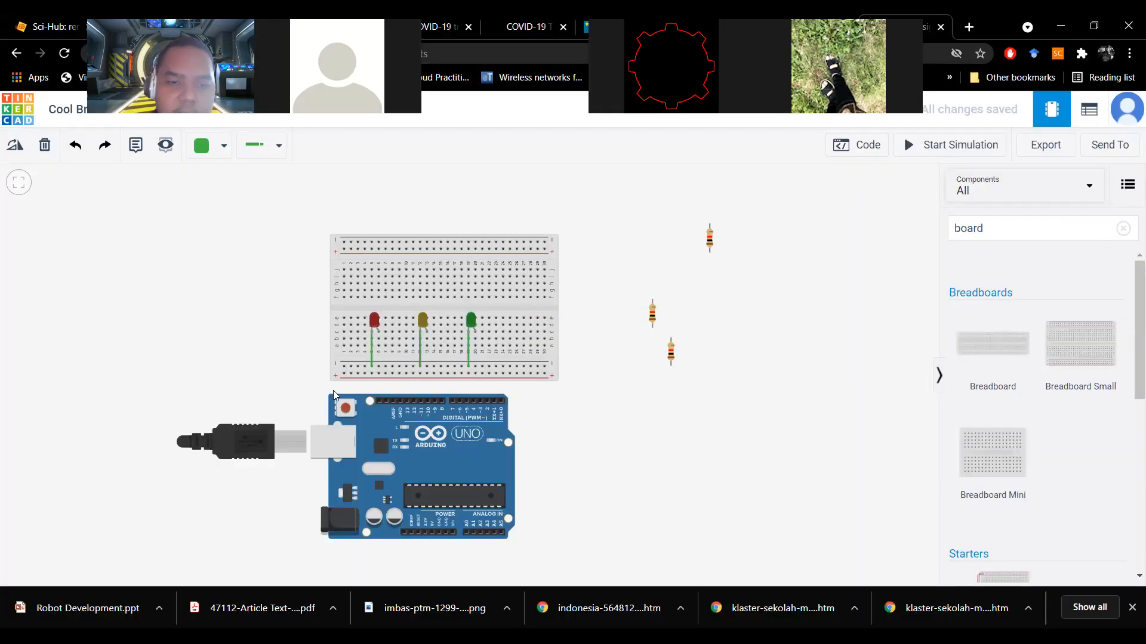
{"action": "left_click", "coordinate": [344, 369]}
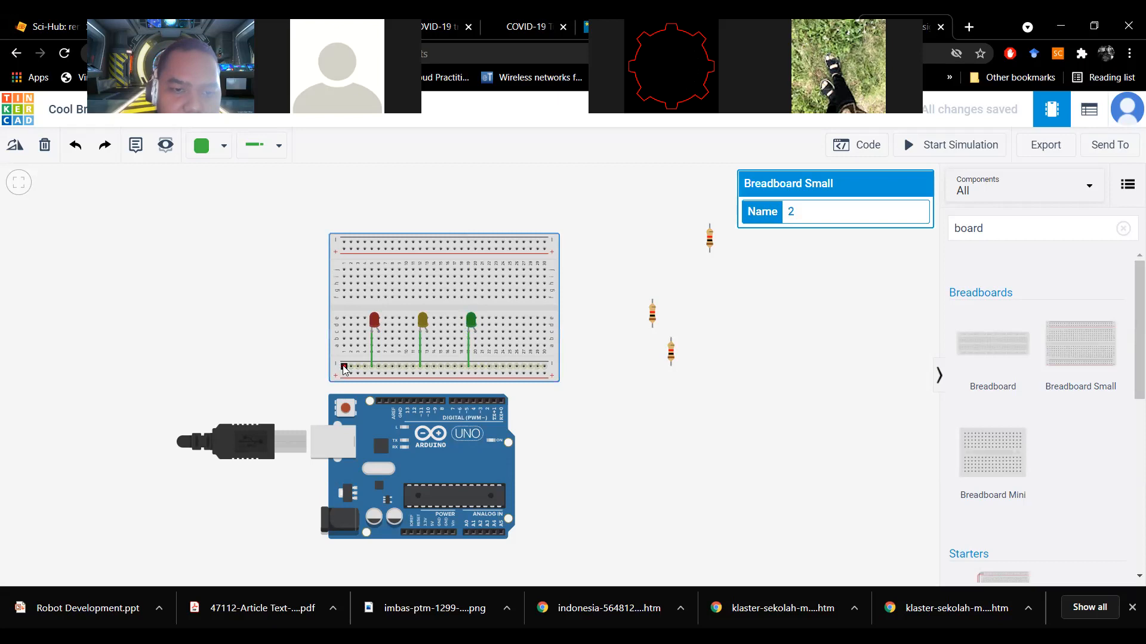
{"action": "left_click", "coordinate": [400, 406]}
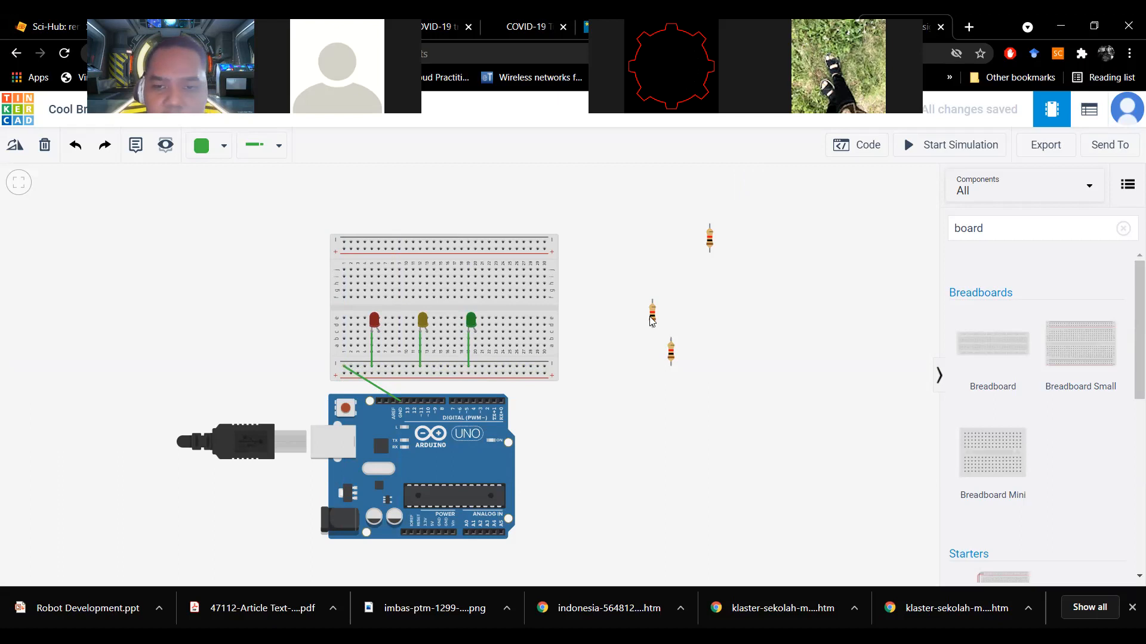
Step: Rotate the middle loose resistor to horizontal and place it on the breadboard from the red LED's anode column rightwards
{"action": "left_click", "coordinate": [24, 154]}
{"action": "left_click", "coordinate": [24, 154]}
{"action": "left_click", "coordinate": [23, 155]}
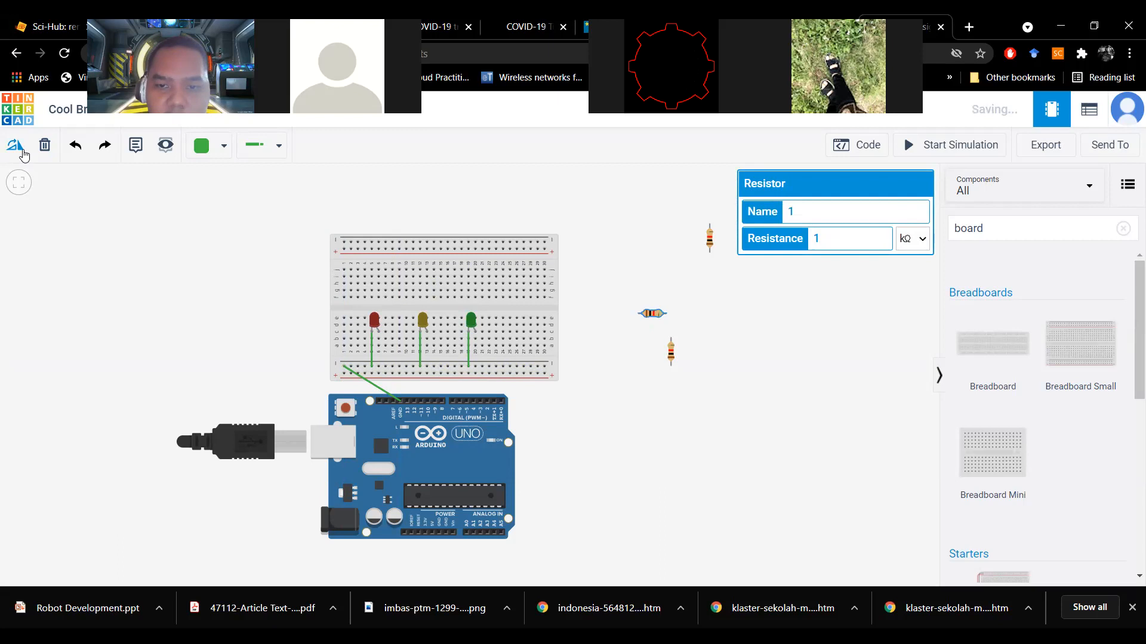
{"action": "left_click_drag", "start_coordinate": [649, 315], "coordinate": [387, 342]}
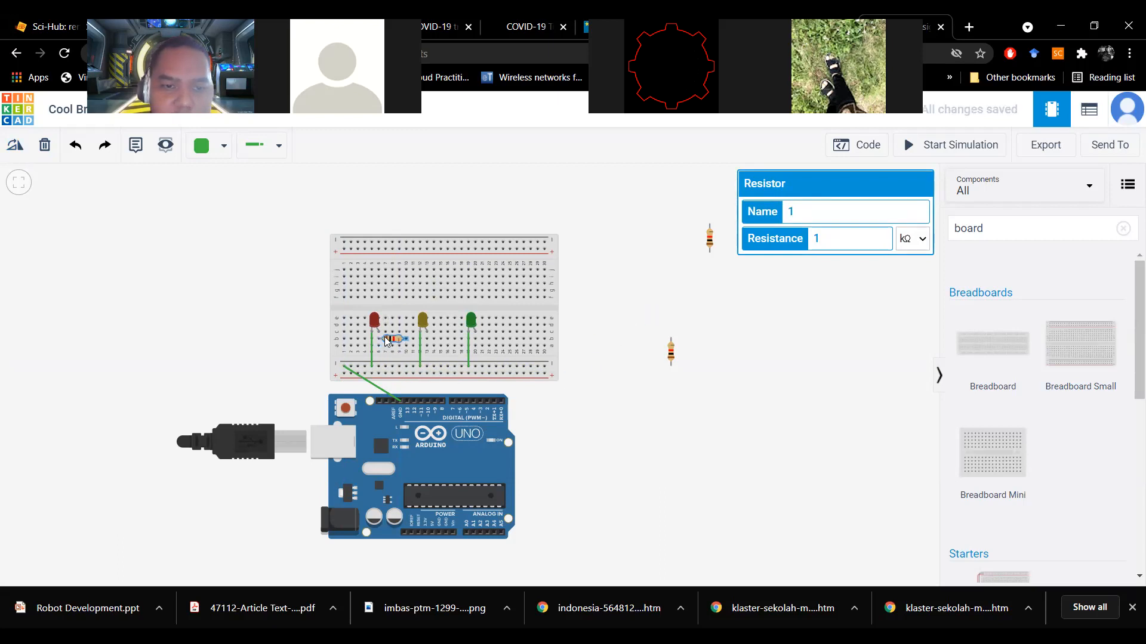
Step: Rotate the lower loose resistor to horizontal and place it on the breadboard from the yellow LED's anode column rightwards
{"action": "left_click", "coordinate": [671, 355]}
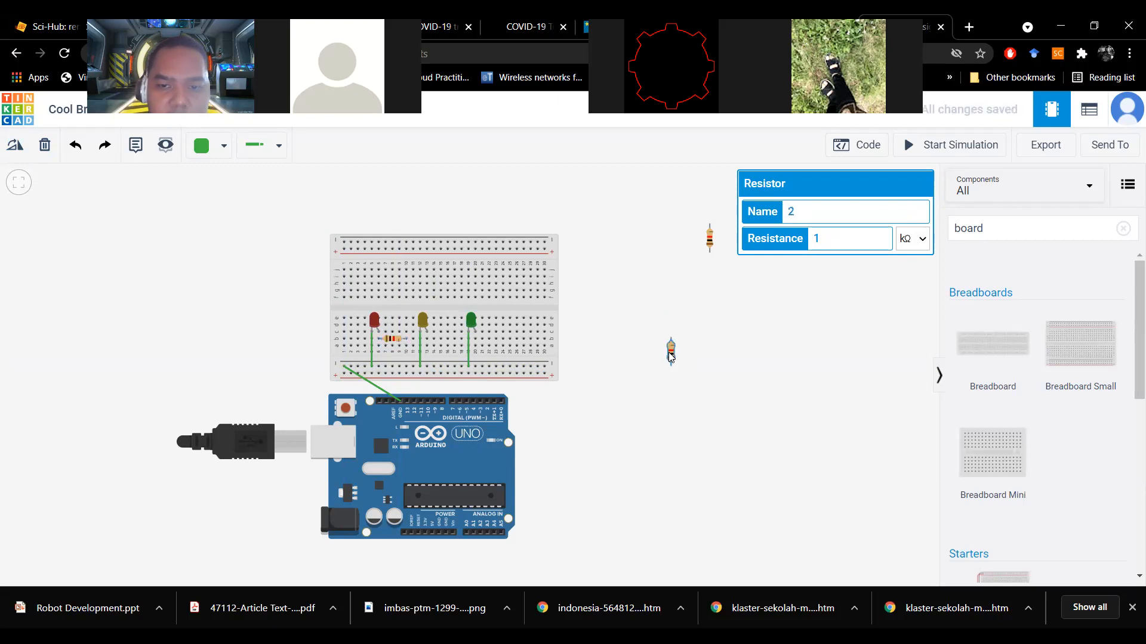
{"action": "left_click", "coordinate": [16, 149]}
{"action": "left_click", "coordinate": [17, 150]}
{"action": "left_click", "coordinate": [17, 149]}
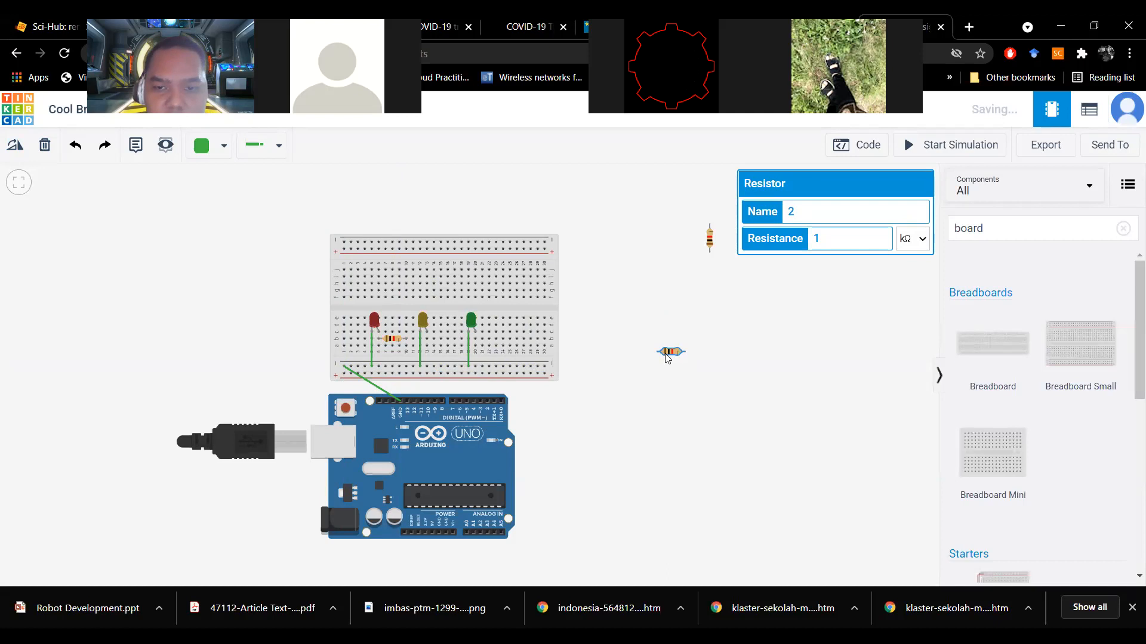
{"action": "left_click_drag", "start_coordinate": [668, 353], "coordinate": [438, 344]}
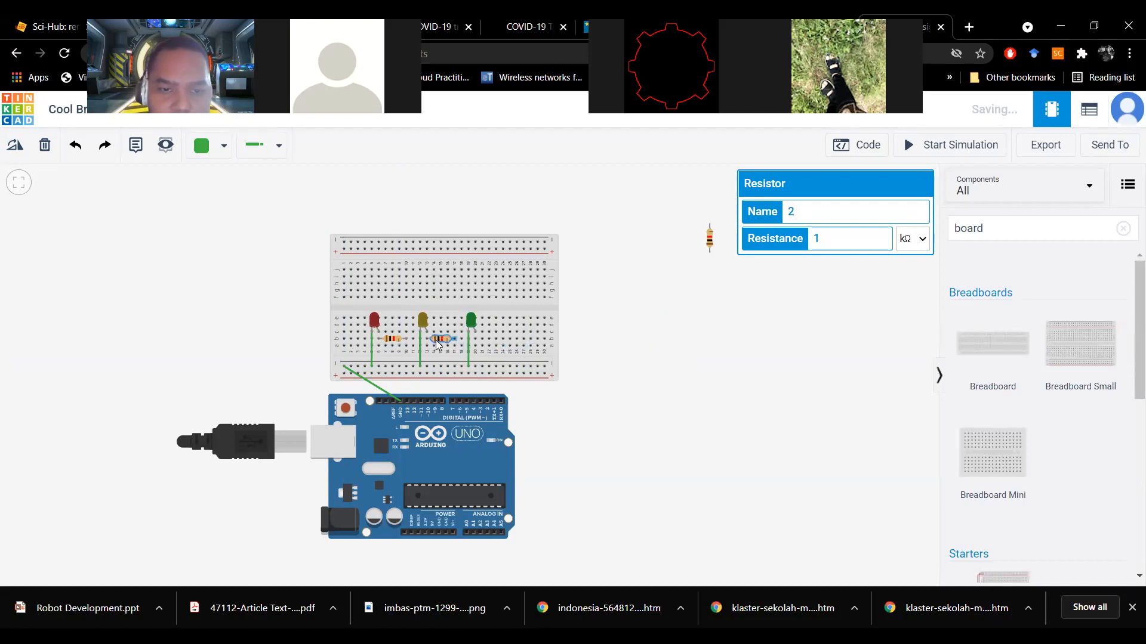
Step: Rotate the remaining loose resistor to horizontal and place it on the breadboard from the green LED's anode column rightwards
{"action": "left_click", "coordinate": [709, 240]}
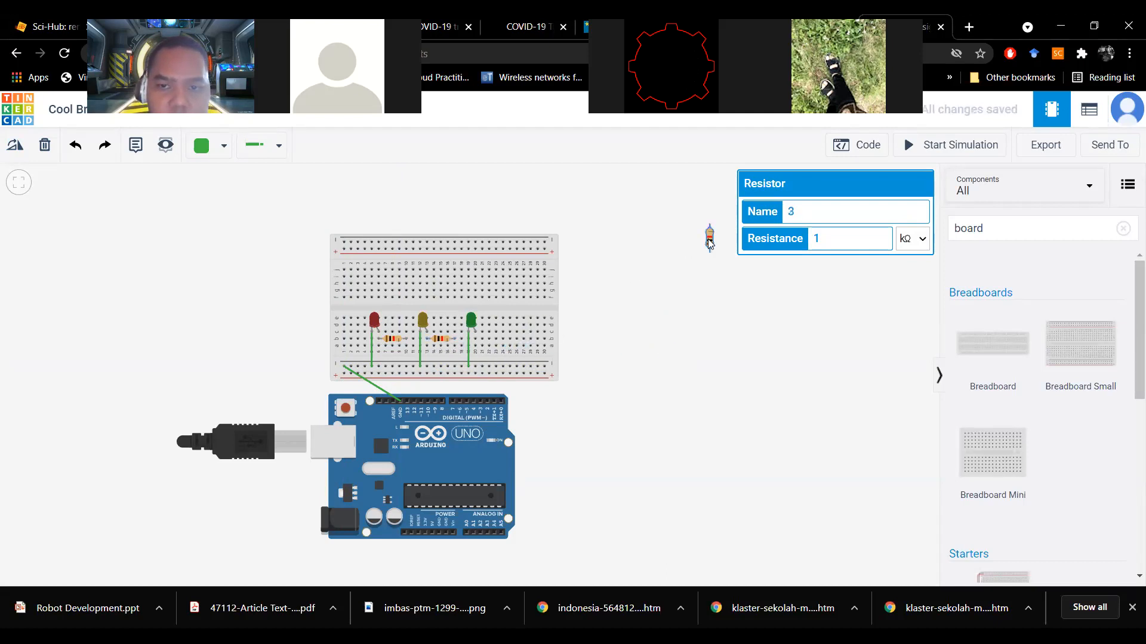
{"action": "left_click", "coordinate": [16, 147]}
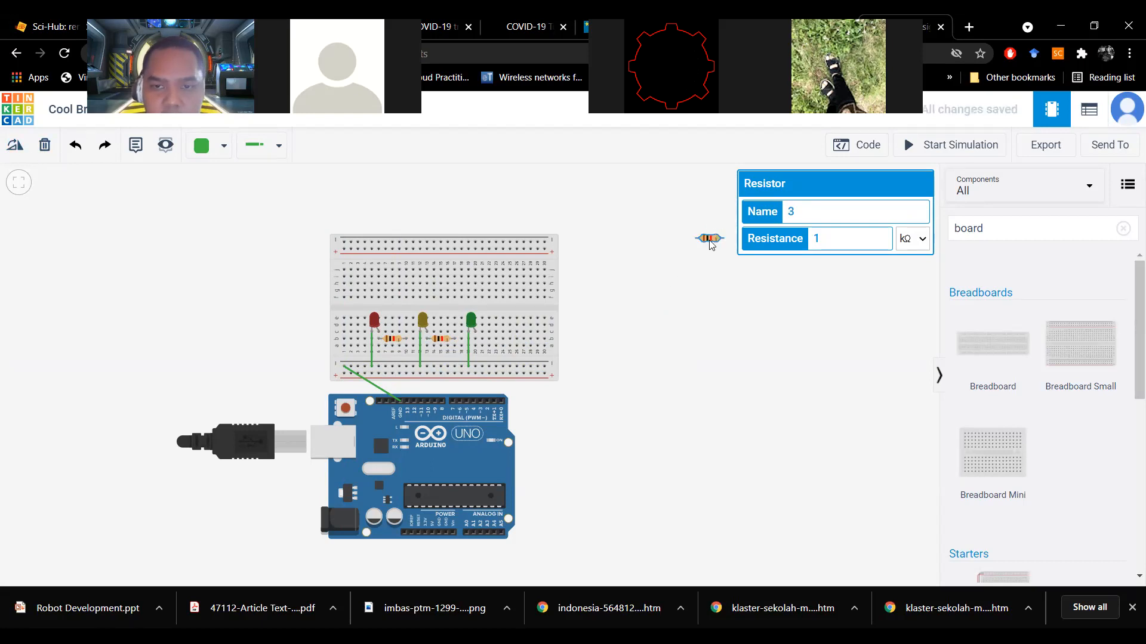
{"action": "left_click_drag", "start_coordinate": [712, 243], "coordinate": [527, 333]}
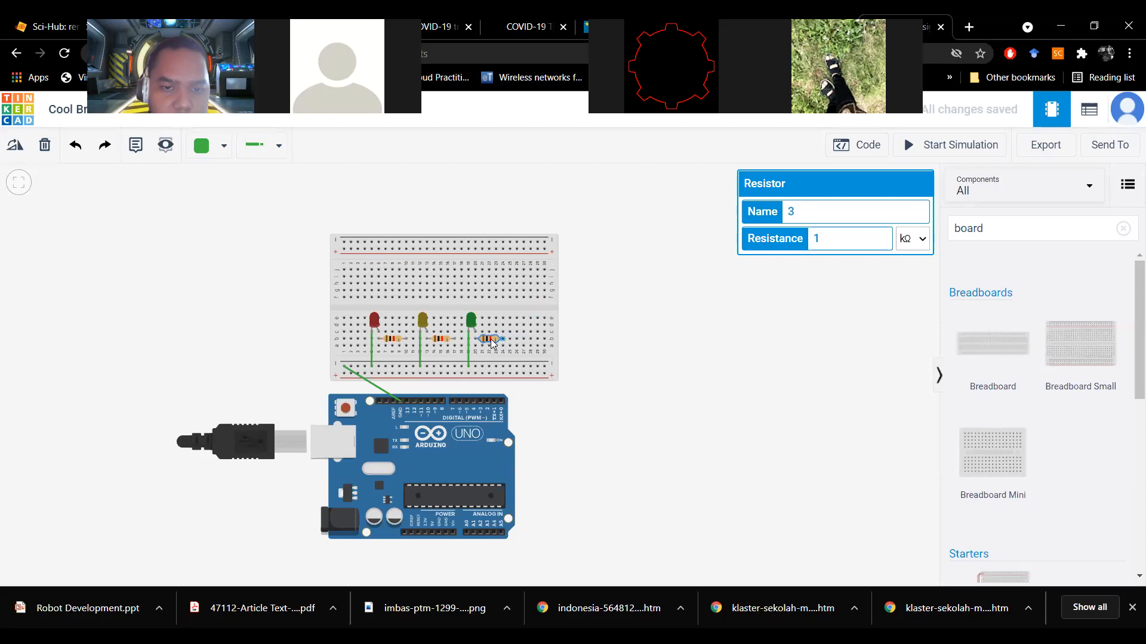
{"action": "left_click", "coordinate": [631, 385]}
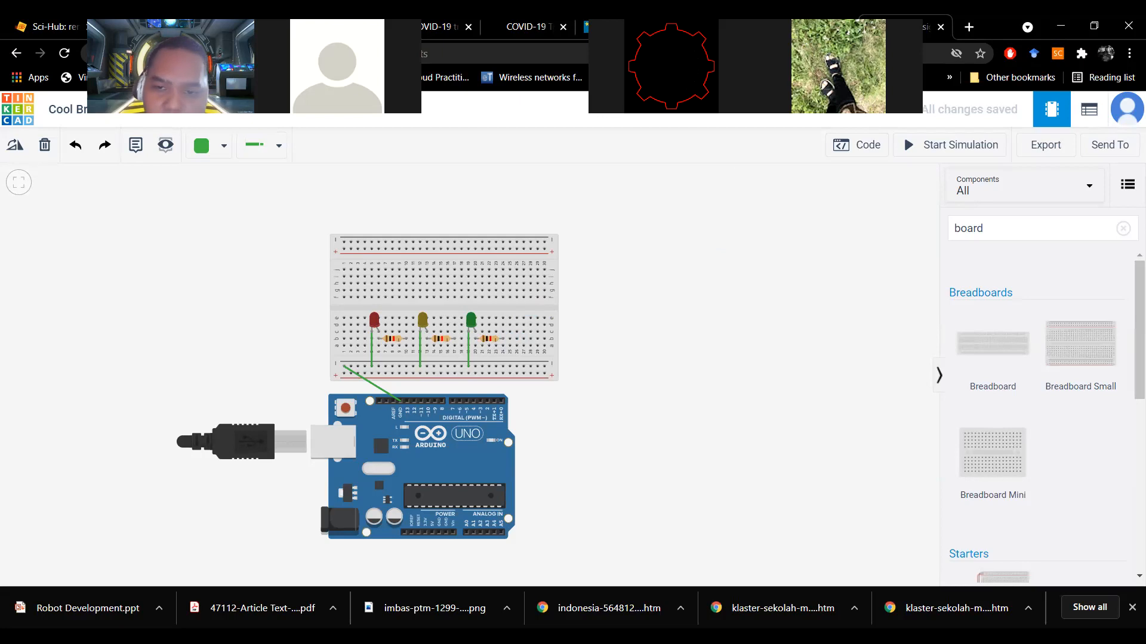
Step: Check the wiring picture in PowerPoint again, return to Tinkercad and wire the free end of the red LED's resistor to Arduino pin 13
{"action": "key", "text": "alt+Tab"}
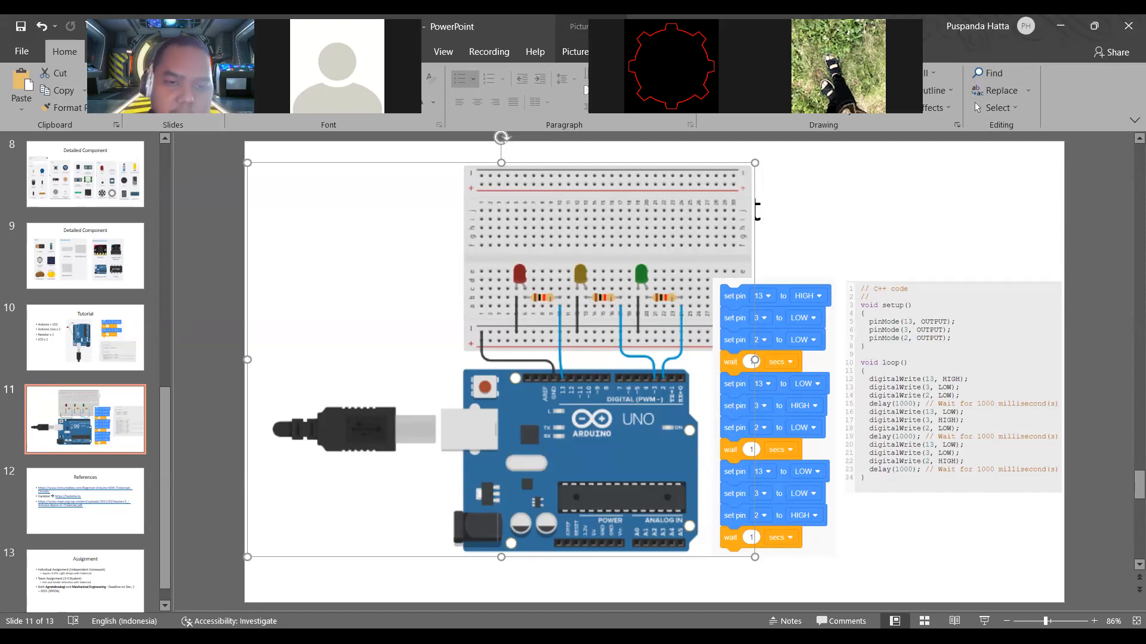
{"action": "key", "text": "alt+Tab"}
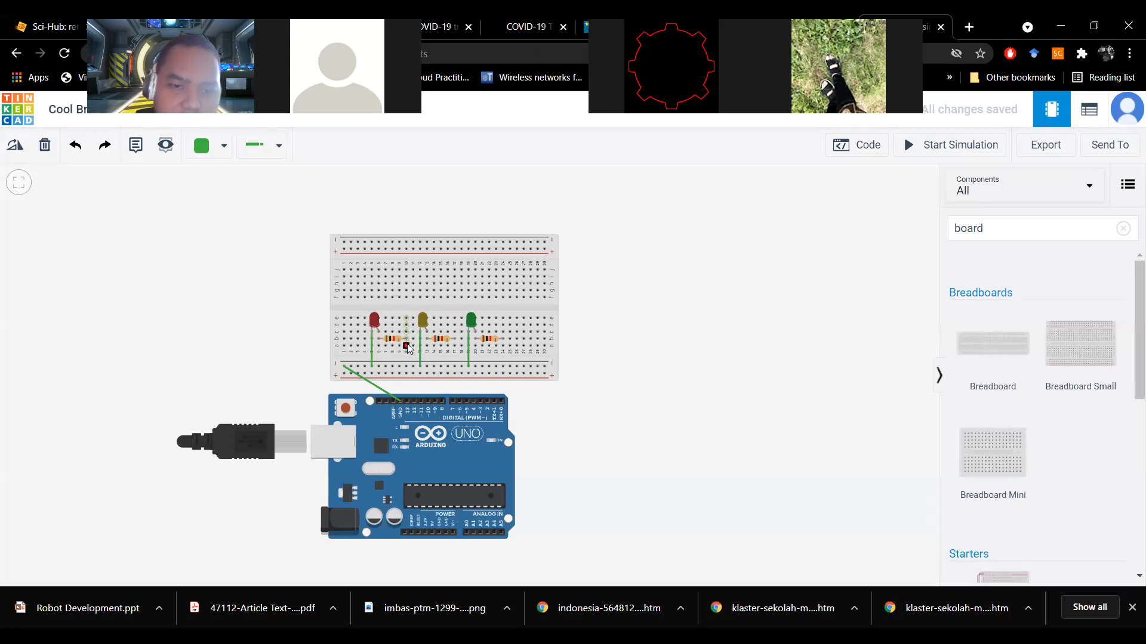
{"action": "left_click", "coordinate": [408, 342]}
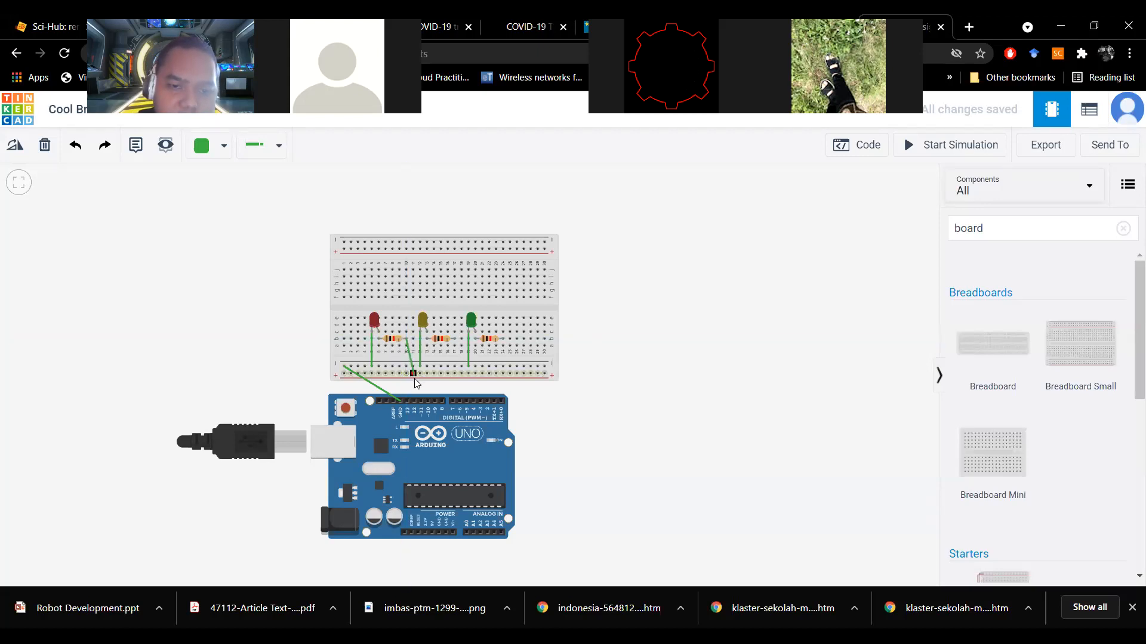
{"action": "left_click", "coordinate": [406, 402]}
Step: Wire the free end of the yellow LED's resistor to Arduino pin 5 and the green LED's resistor to pin 4
{"action": "left_click", "coordinate": [455, 339]}
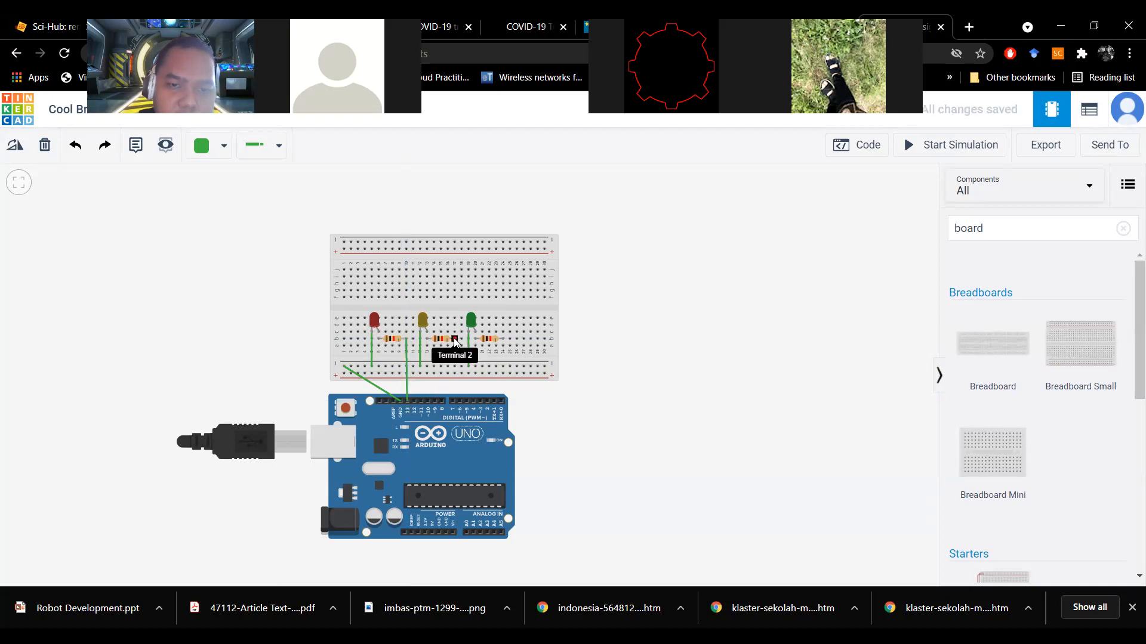
{"action": "left_click", "coordinate": [464, 400]}
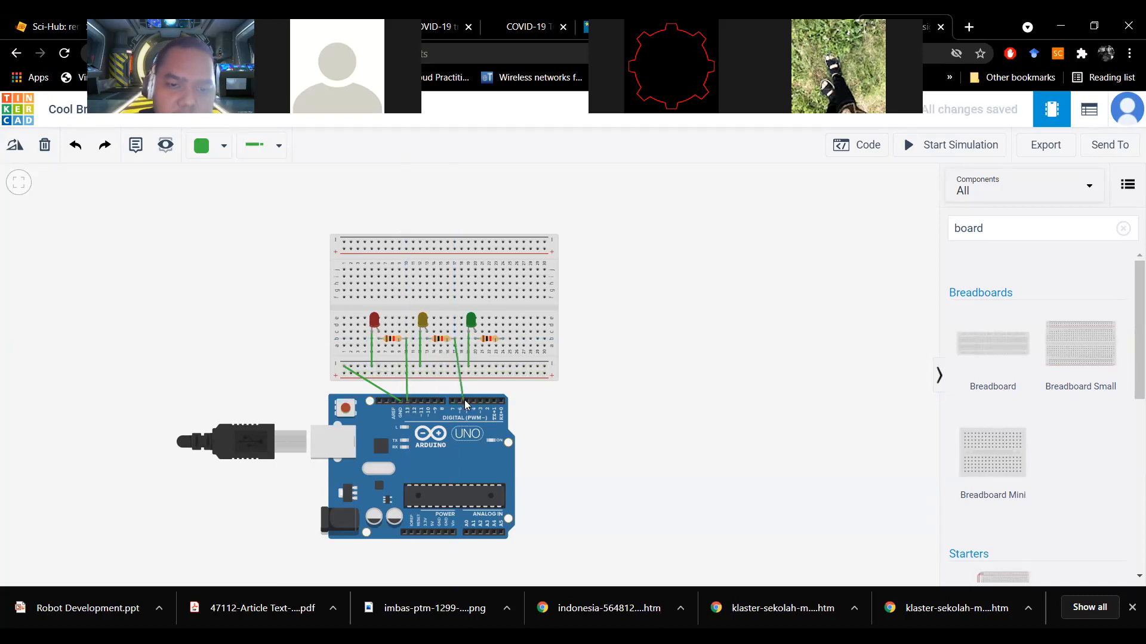
{"action": "left_click", "coordinate": [466, 401]}
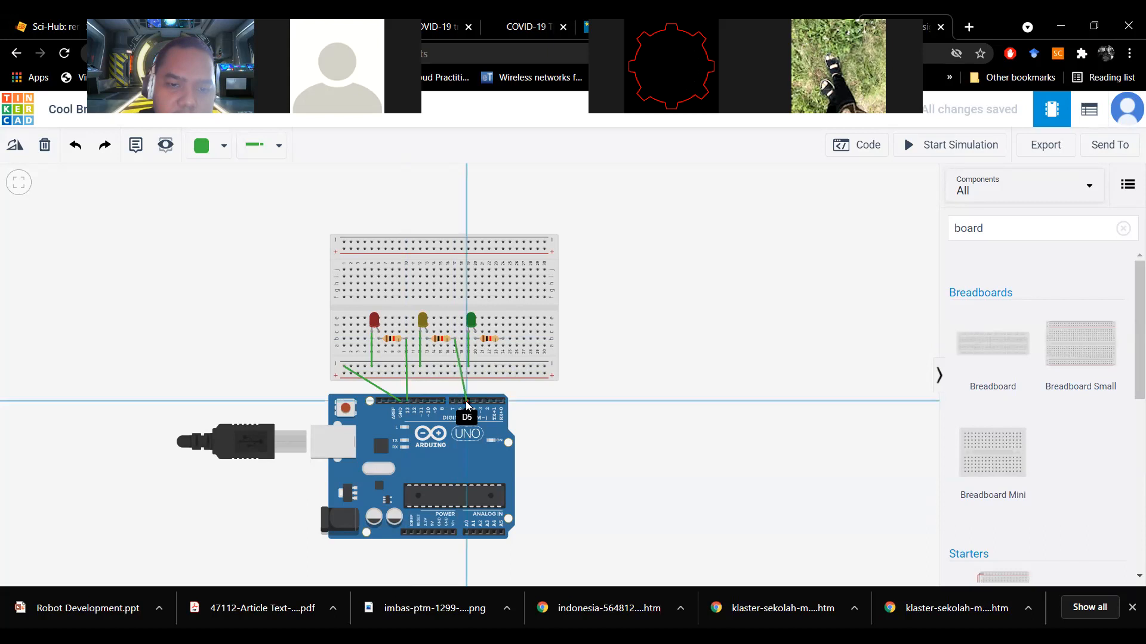
{"action": "left_click", "coordinate": [504, 340]}
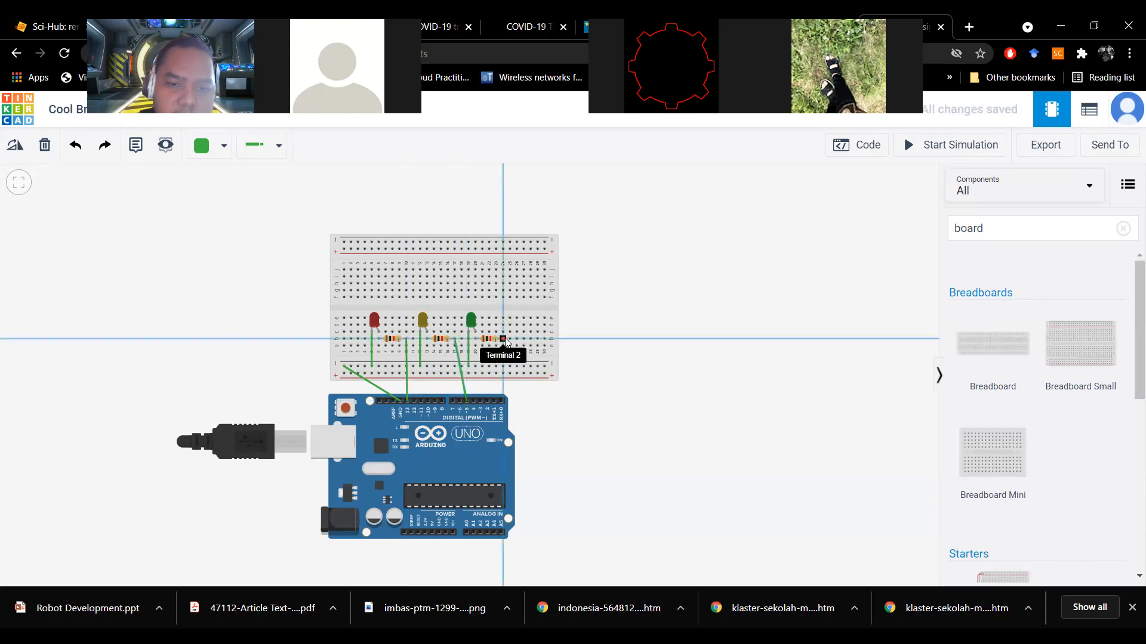
{"action": "left_click", "coordinate": [474, 404]}
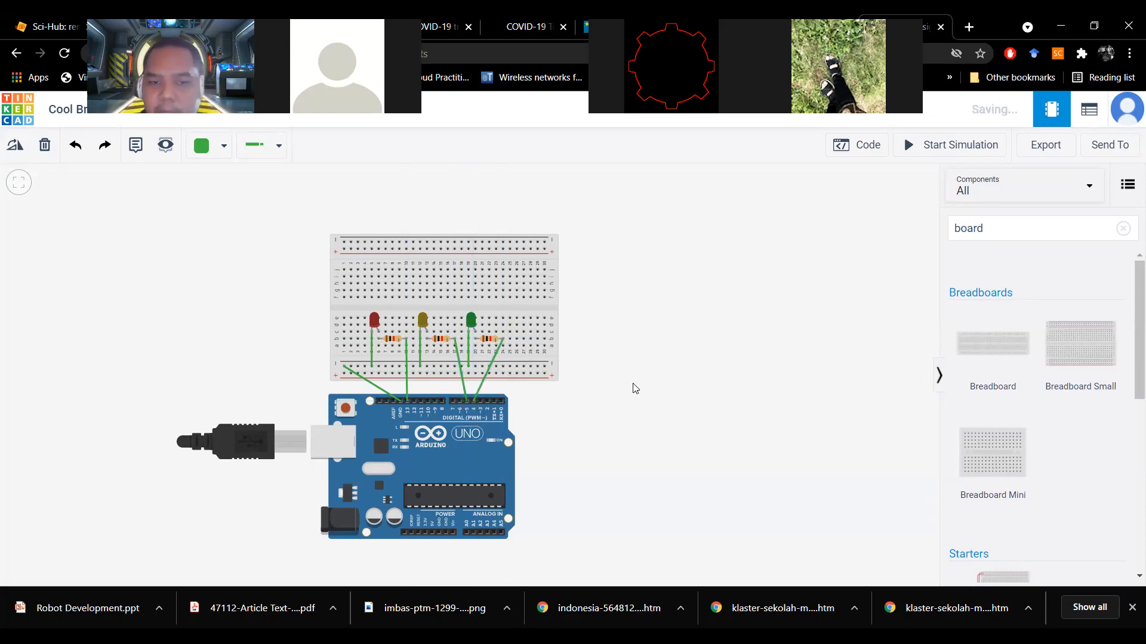
Step: Run the simulation briefly, stop it and open the code editor
{"action": "left_click", "coordinate": [914, 154]}
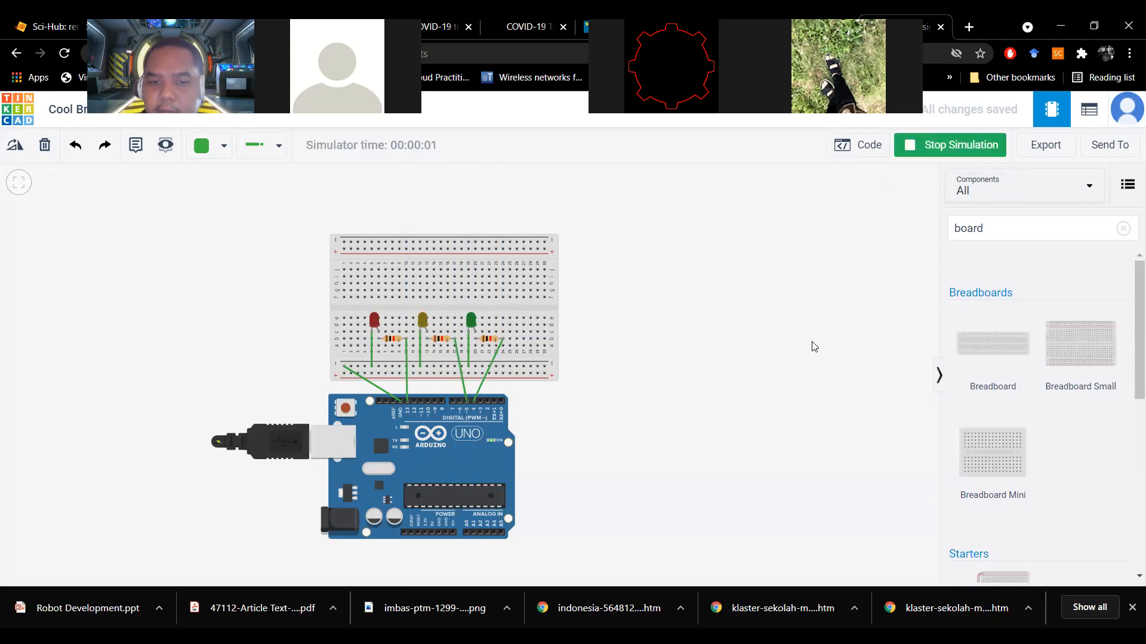
{"action": "left_click", "coordinate": [928, 146]}
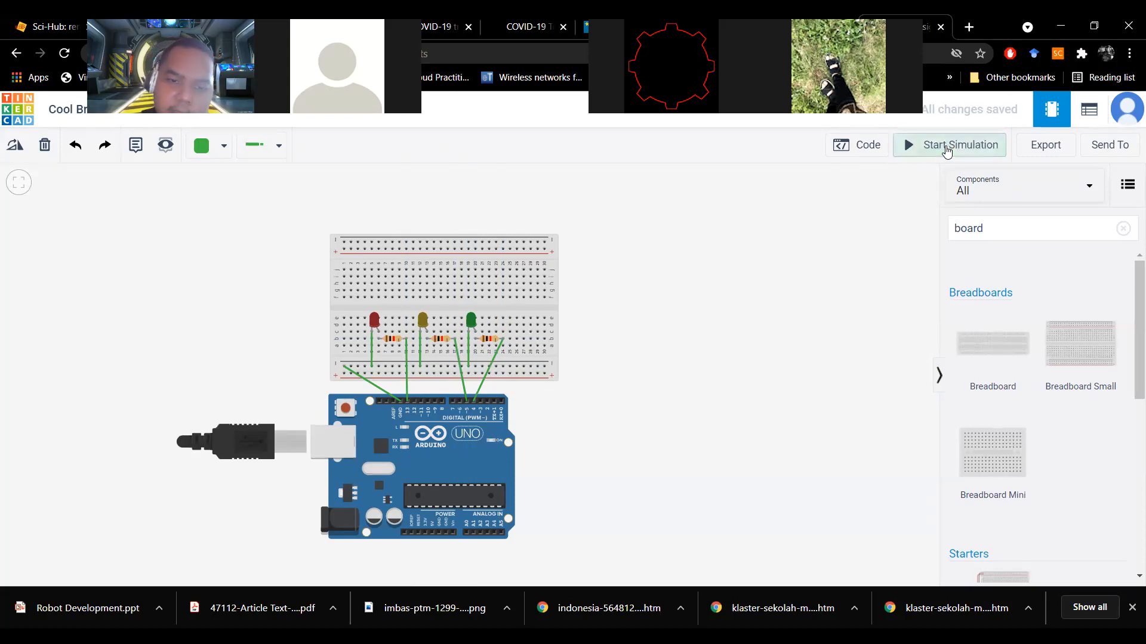
{"action": "left_click", "coordinate": [862, 153]}
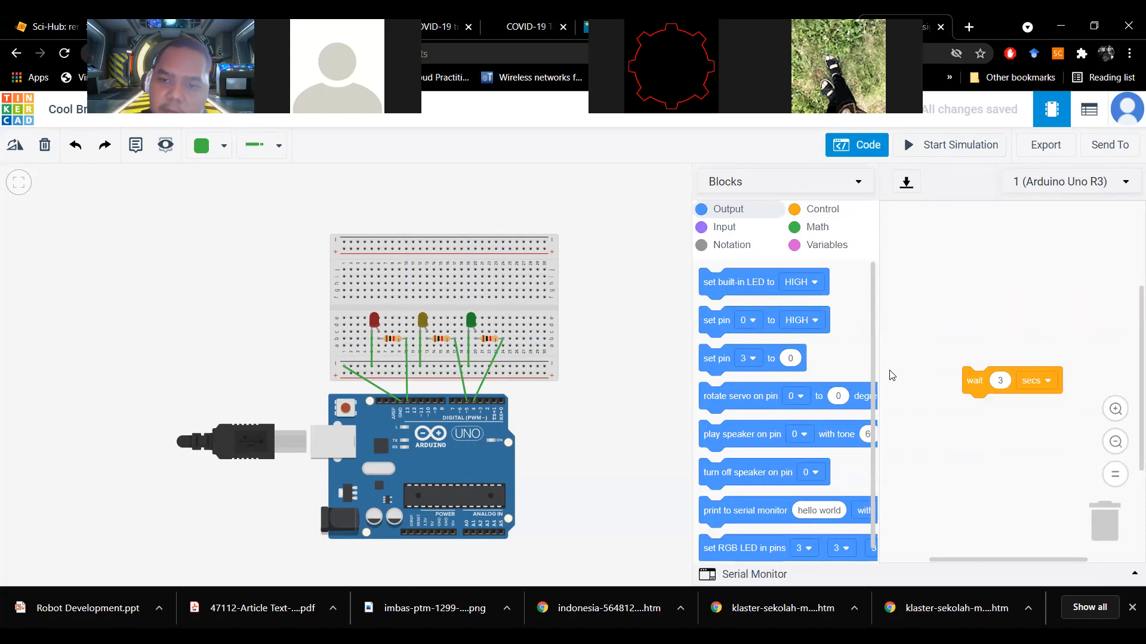
{"action": "left_click", "coordinate": [744, 183]}
{"action": "left_click", "coordinate": [738, 232]}
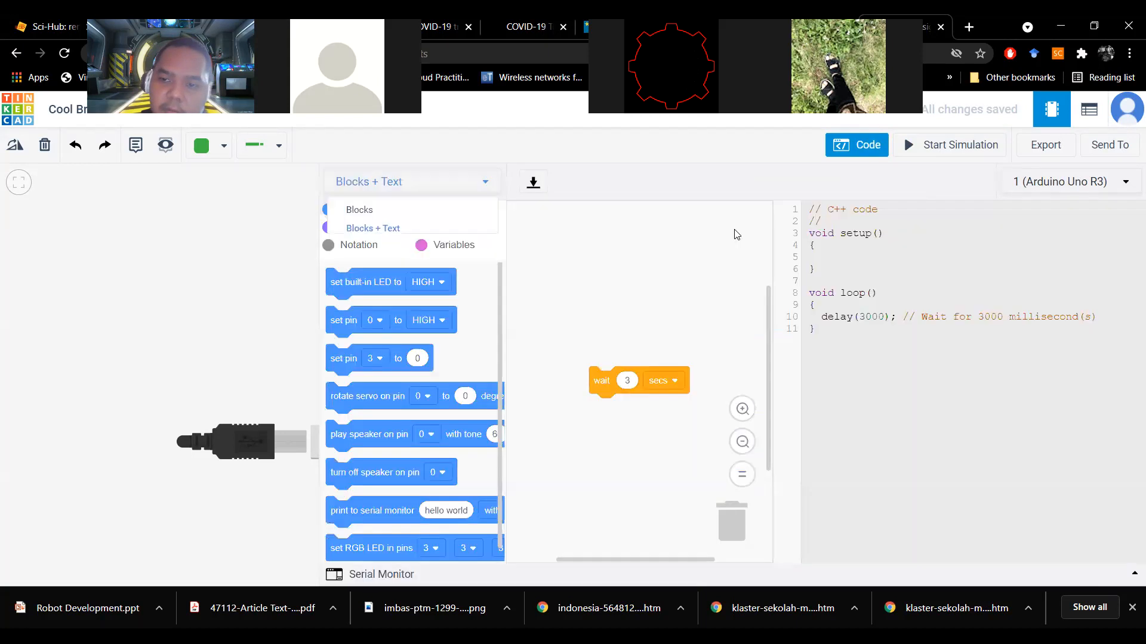
{"action": "left_click", "coordinate": [484, 187]}
{"action": "left_click", "coordinate": [406, 209]}
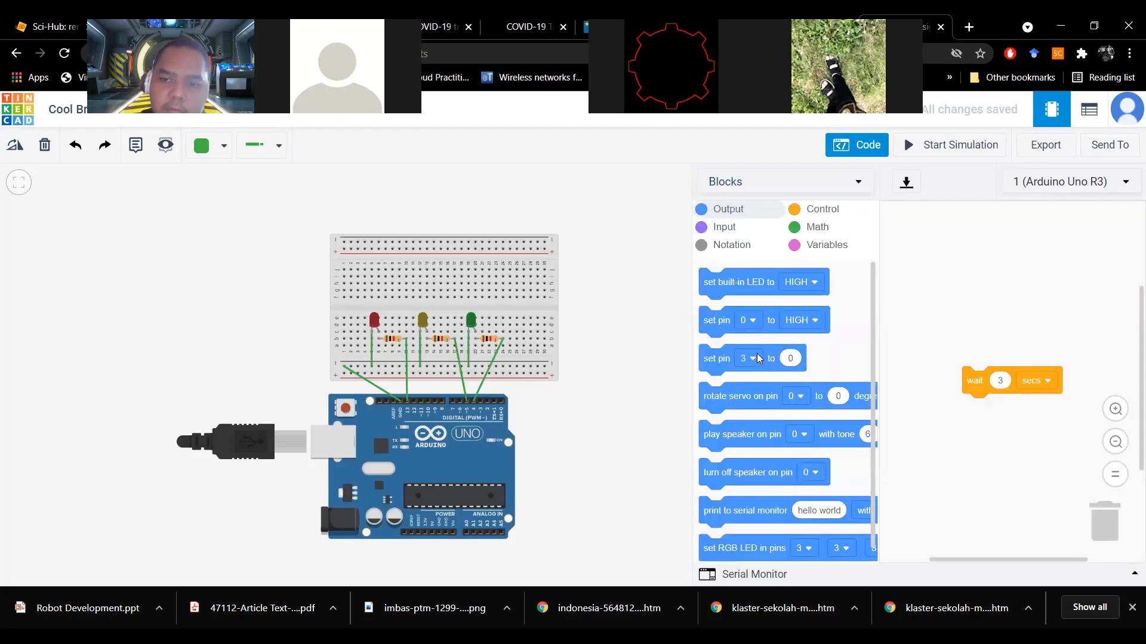
Step: Replace the leftover 3-second wait block with a stack of three set pin 0 to HIGH blocks
{"action": "right_click", "coordinate": [975, 383]}
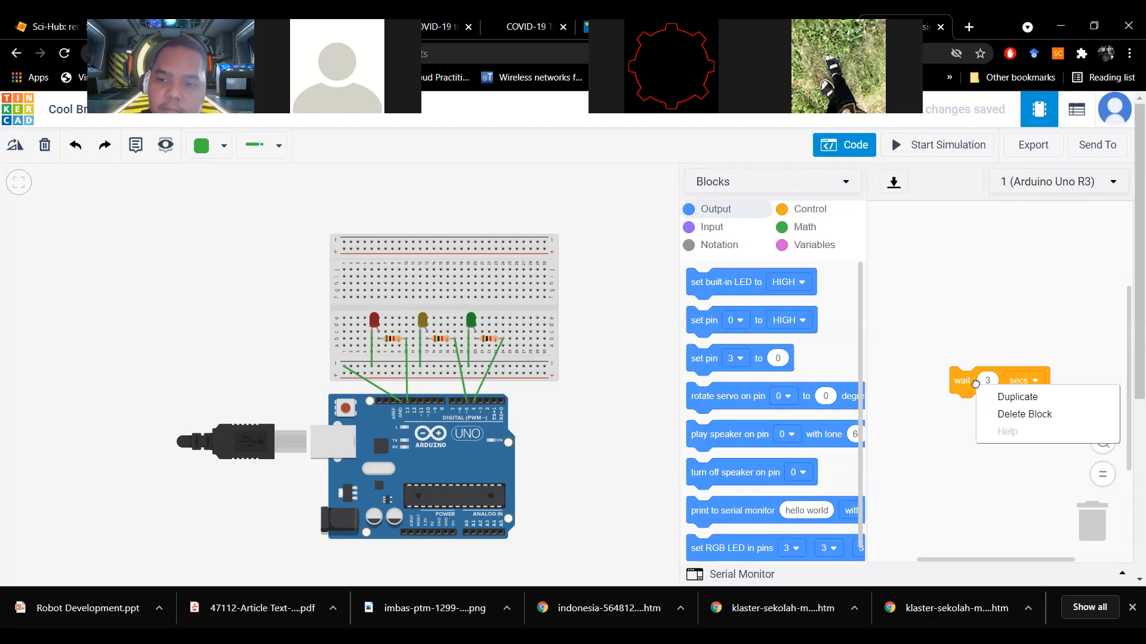
{"action": "left_click", "coordinate": [995, 412]}
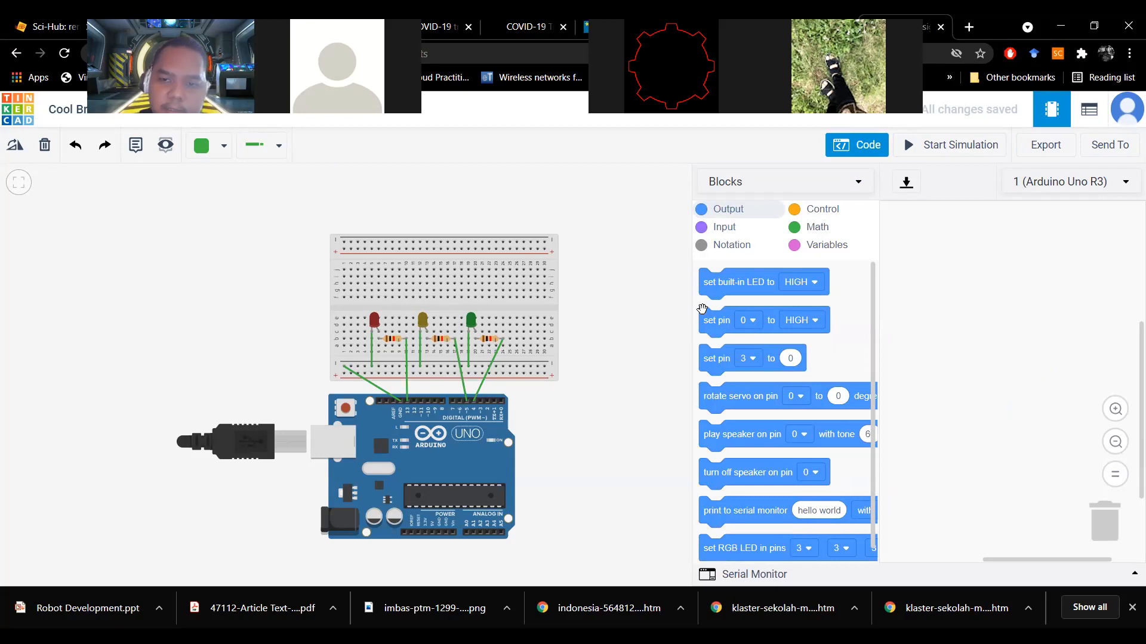
{"action": "left_click_drag", "start_coordinate": [707, 323], "coordinate": [929, 254]}
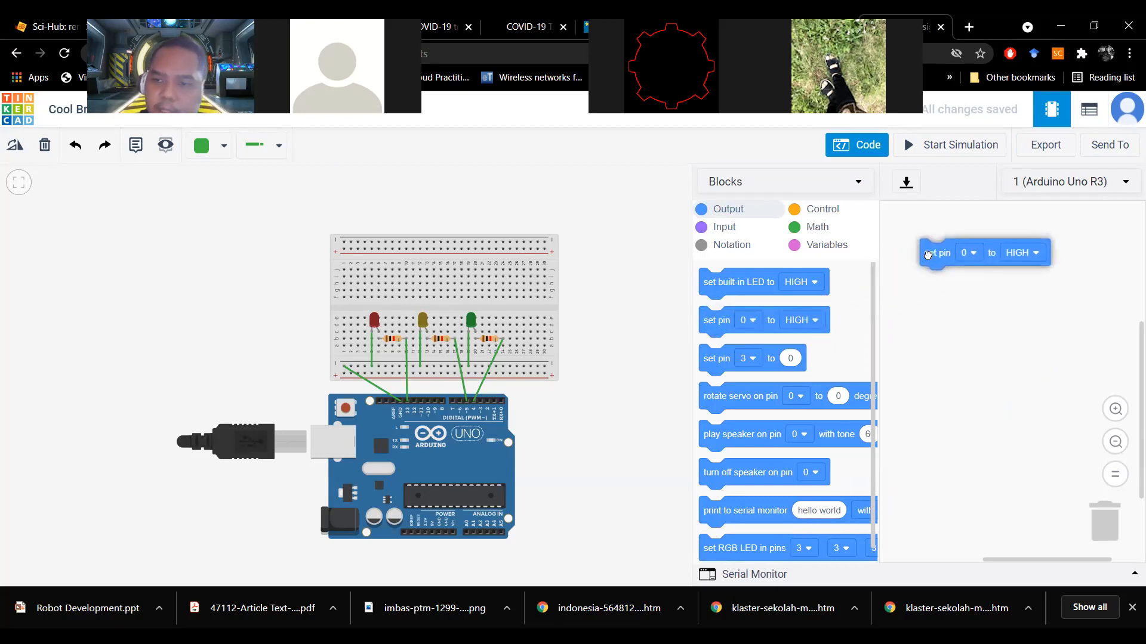
{"action": "left_click_drag", "start_coordinate": [711, 323], "coordinate": [928, 281]}
{"action": "left_click_drag", "start_coordinate": [712, 322], "coordinate": [932, 308]}
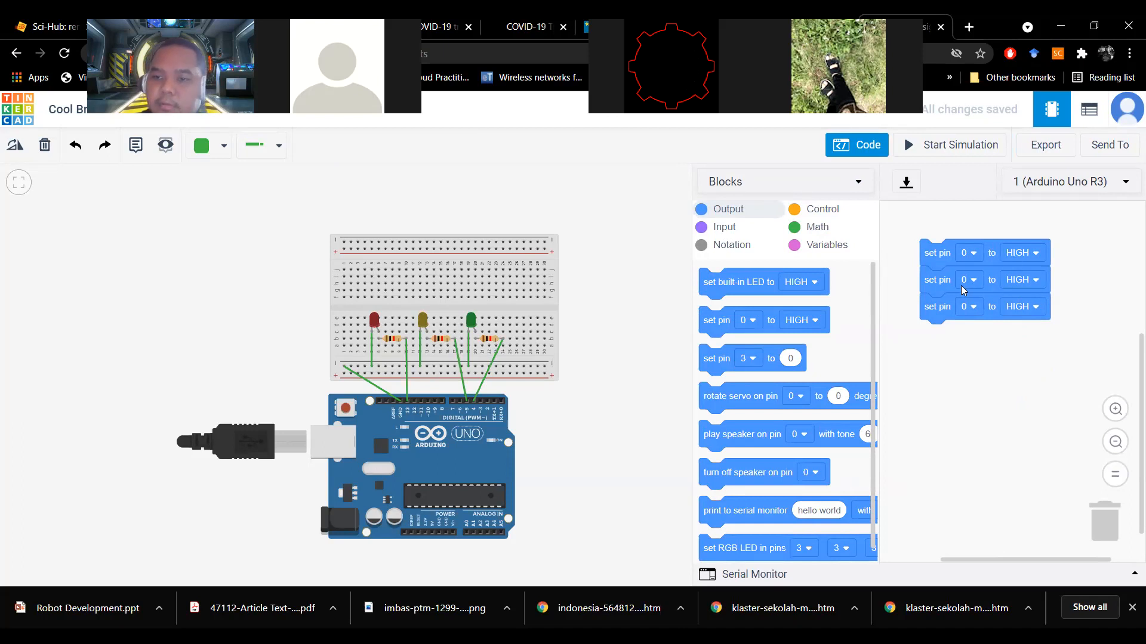
Step: Set the second and third set pin blocks in the stack to LOW, keeping the first at HIGH
{"action": "left_click", "coordinate": [1032, 280]}
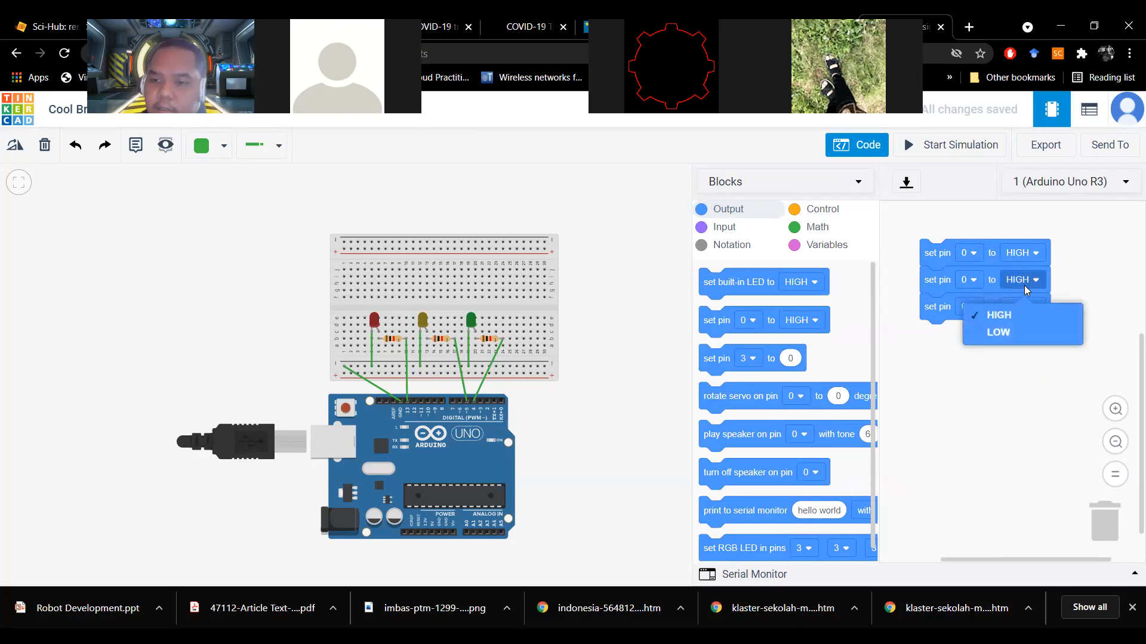
{"action": "left_click", "coordinate": [1012, 330]}
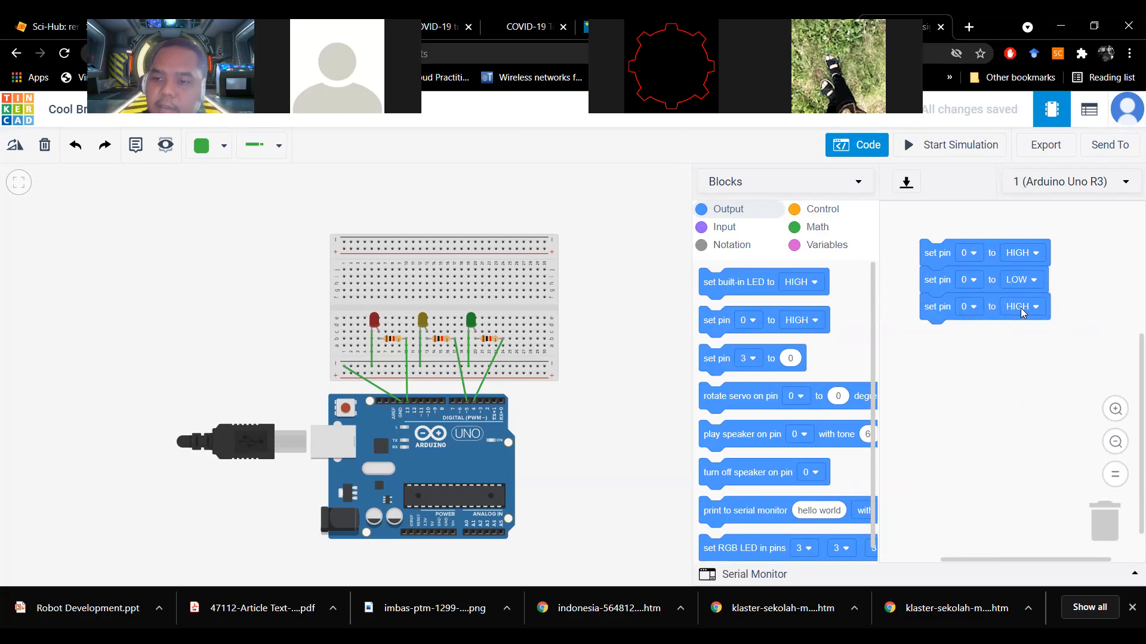
{"action": "left_click", "coordinate": [1020, 308]}
{"action": "left_click", "coordinate": [1018, 356]}
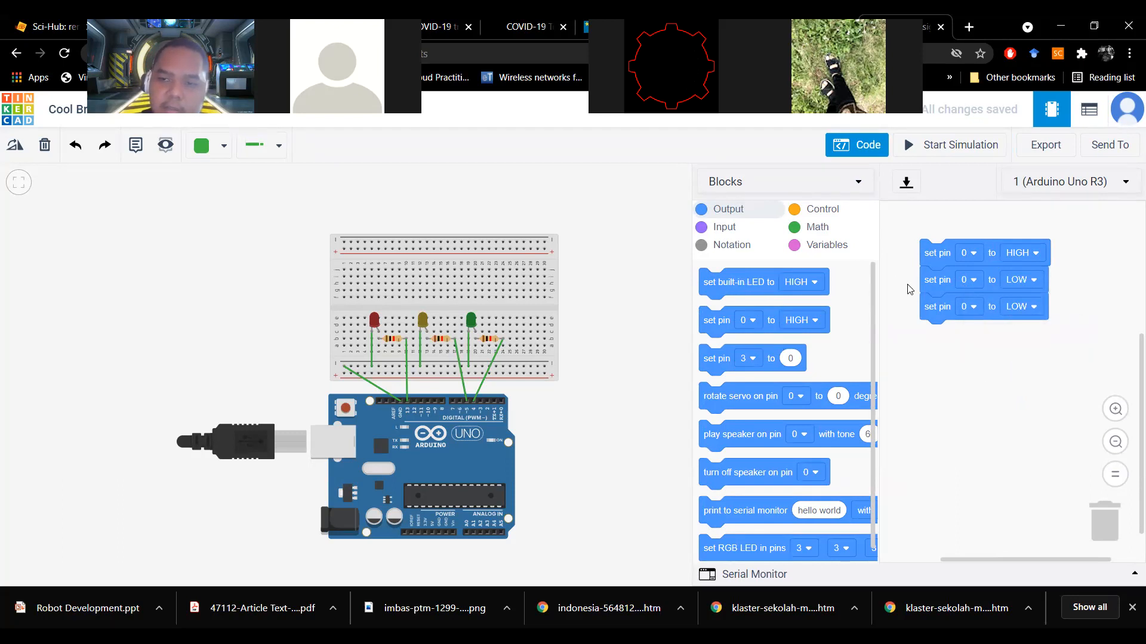
Step: Build a second stack of three set pin 0 blocks below the first, with states LOW, HIGH and LOW
{"action": "left_click_drag", "start_coordinate": [714, 321], "coordinate": [935, 367]}
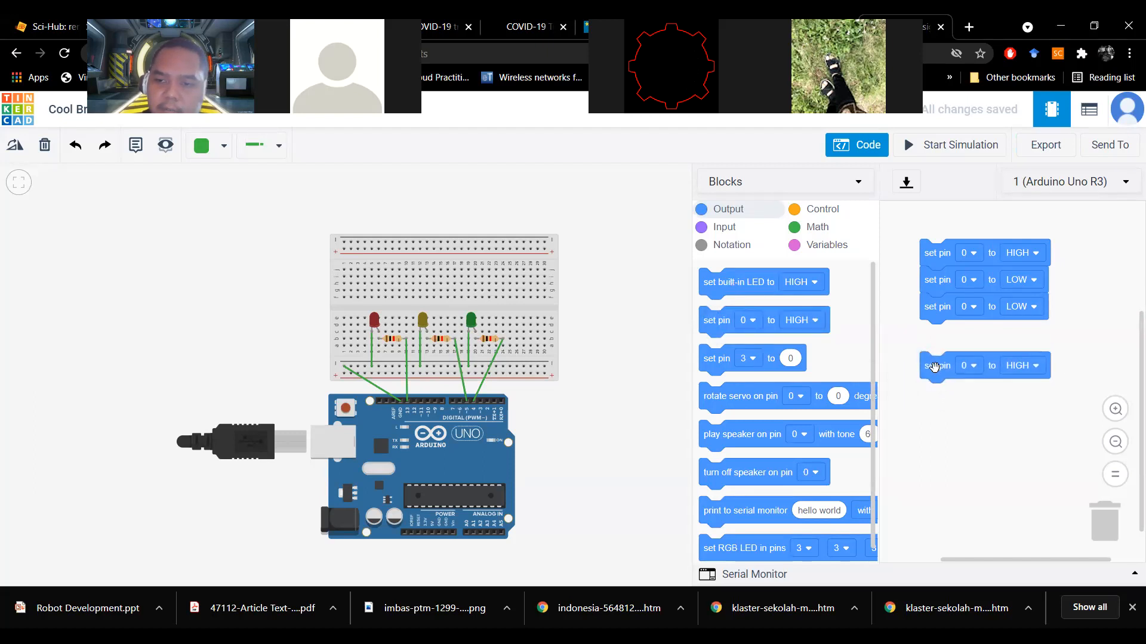
{"action": "left_click_drag", "start_coordinate": [713, 323], "coordinate": [934, 405]}
{"action": "left_click_drag", "start_coordinate": [713, 322], "coordinate": [941, 433]}
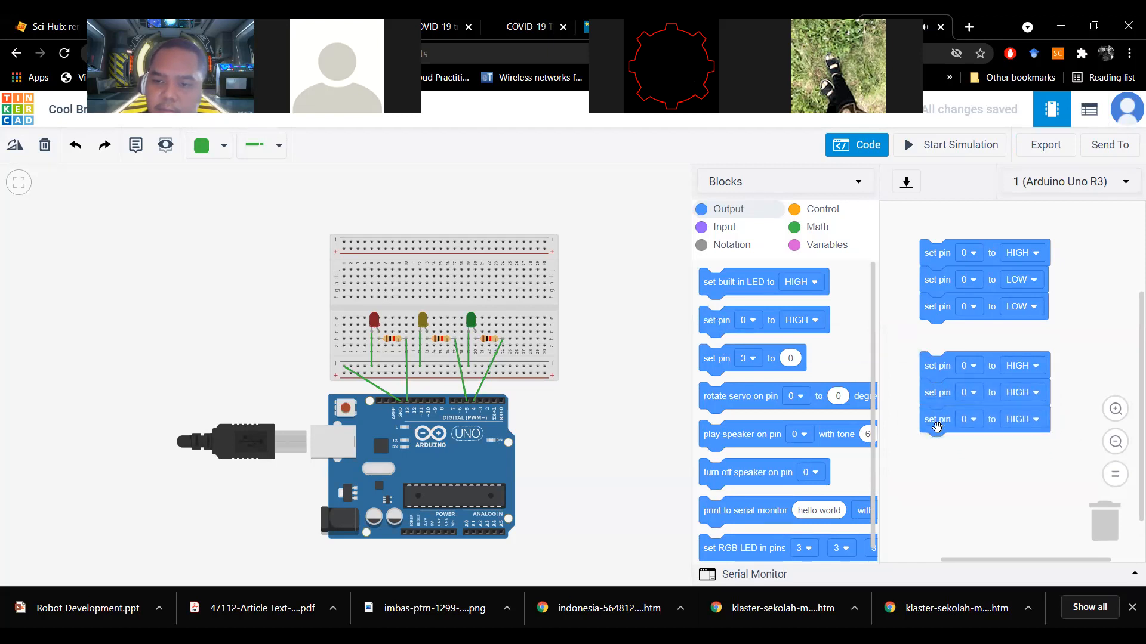
{"action": "left_click", "coordinate": [1025, 369]}
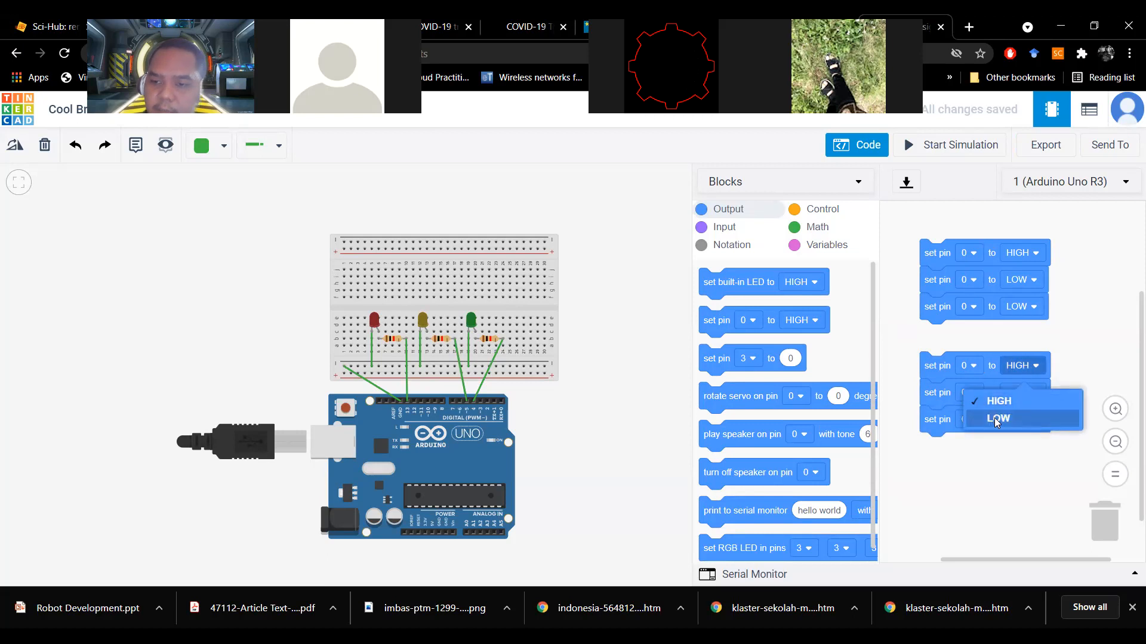
{"action": "left_click", "coordinate": [1008, 416]}
{"action": "left_click", "coordinate": [1026, 396]}
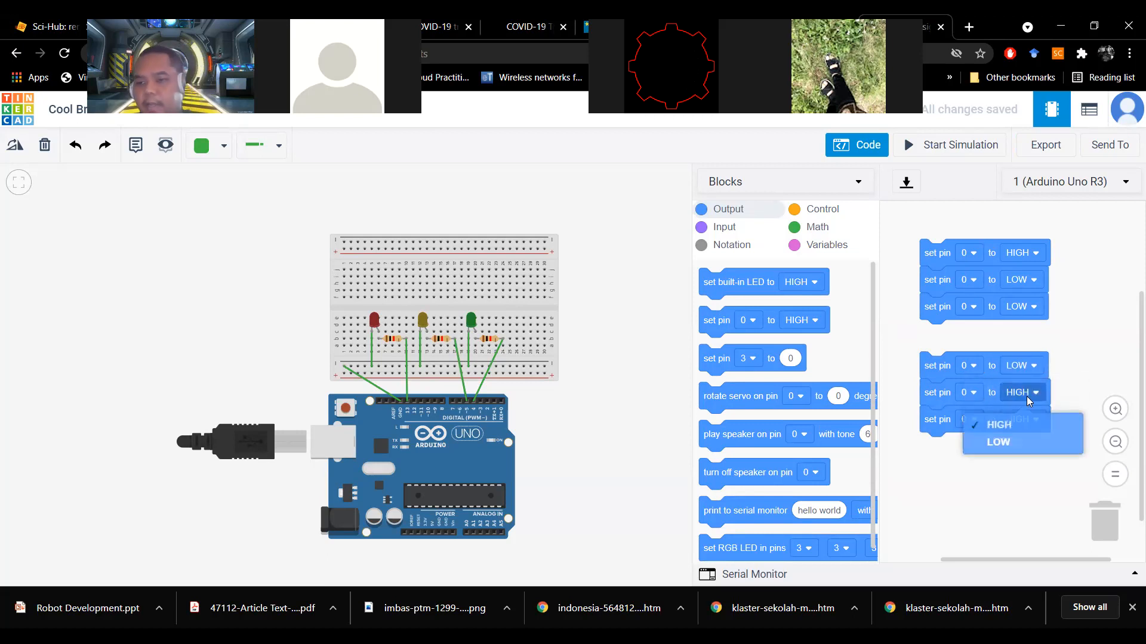
{"action": "left_click", "coordinate": [1001, 429]}
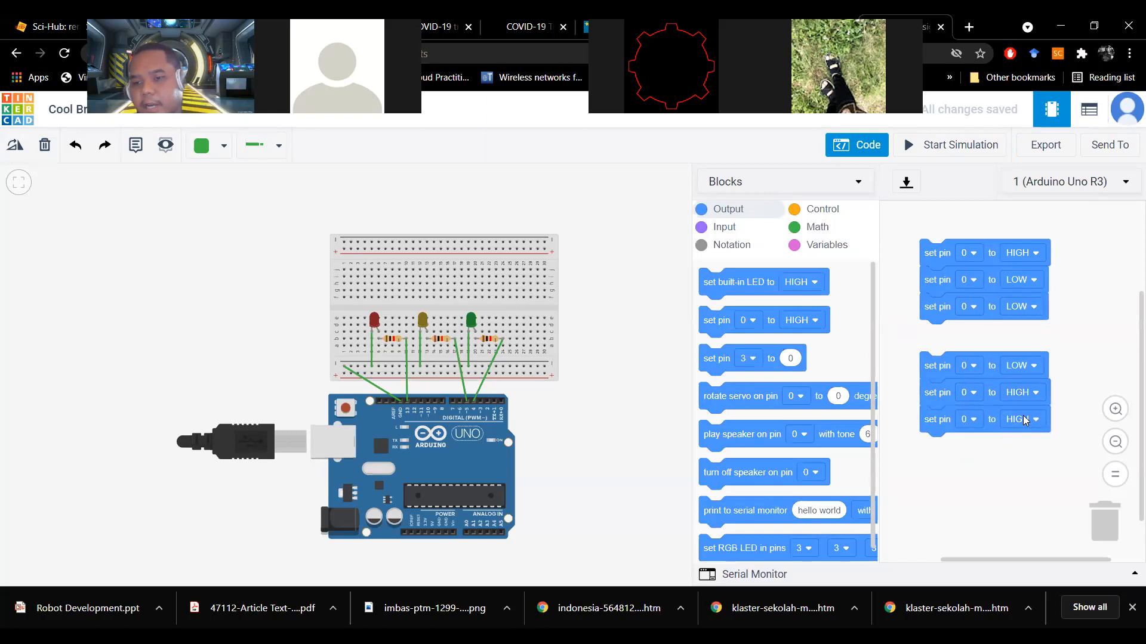
{"action": "left_click", "coordinate": [1023, 419]}
{"action": "left_click", "coordinate": [1008, 468]}
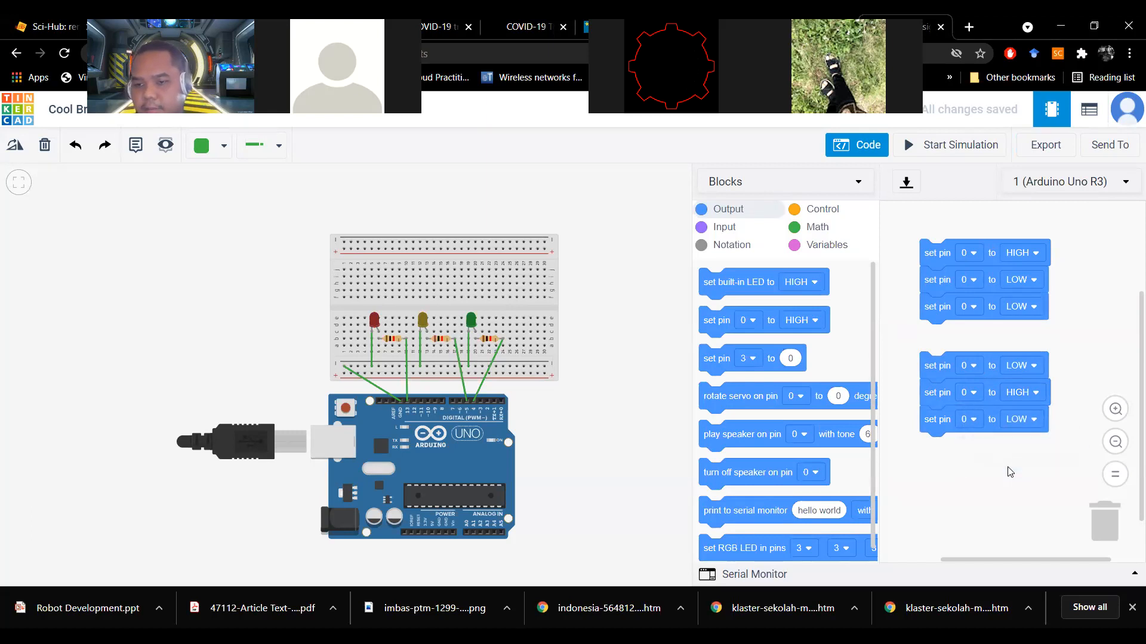
Step: Build a third stack of three set pin 0 blocks with states LOW, LOW and HIGH, lined up beneath the second stack
{"action": "mouse_move", "coordinate": [705, 325]}
{"action": "left_mouse_down"}
{"action": "mouse_move", "coordinate": [893, 466]}
{"action": "mouse_move", "coordinate": [931, 475]}
{"action": "mouse_move", "coordinate": [929, 494]}
{"action": "left_mouse_up"}
{"action": "left_click_drag", "start_coordinate": [931, 452], "coordinate": [914, 503]}
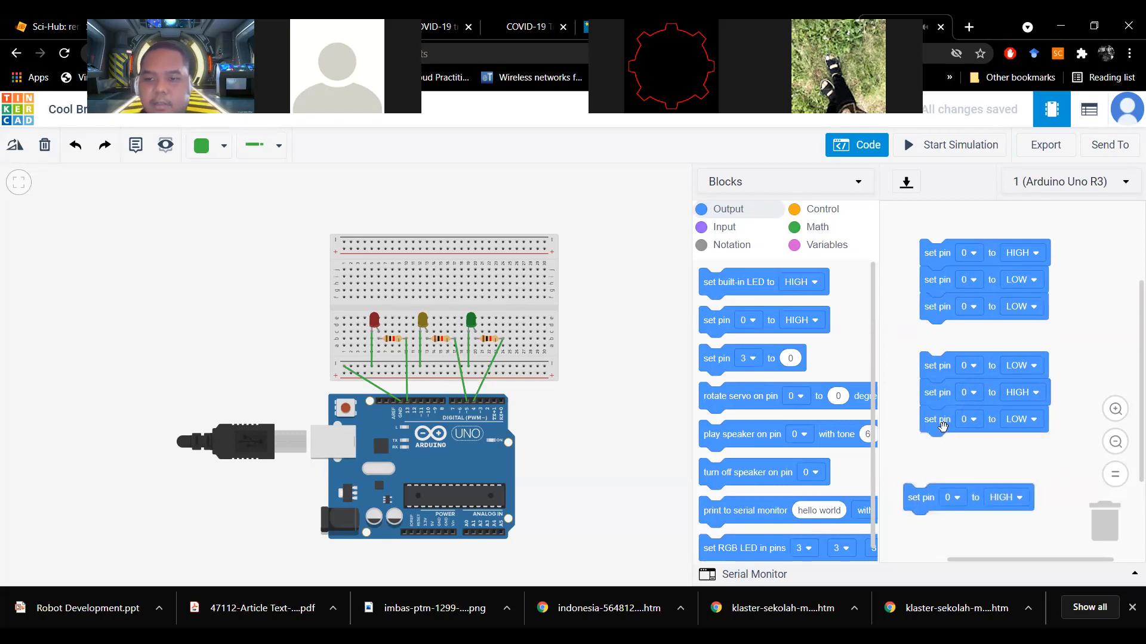
{"action": "scroll", "coordinate": [1071, 374], "scroll_direction": "down", "scroll_amount": 2}
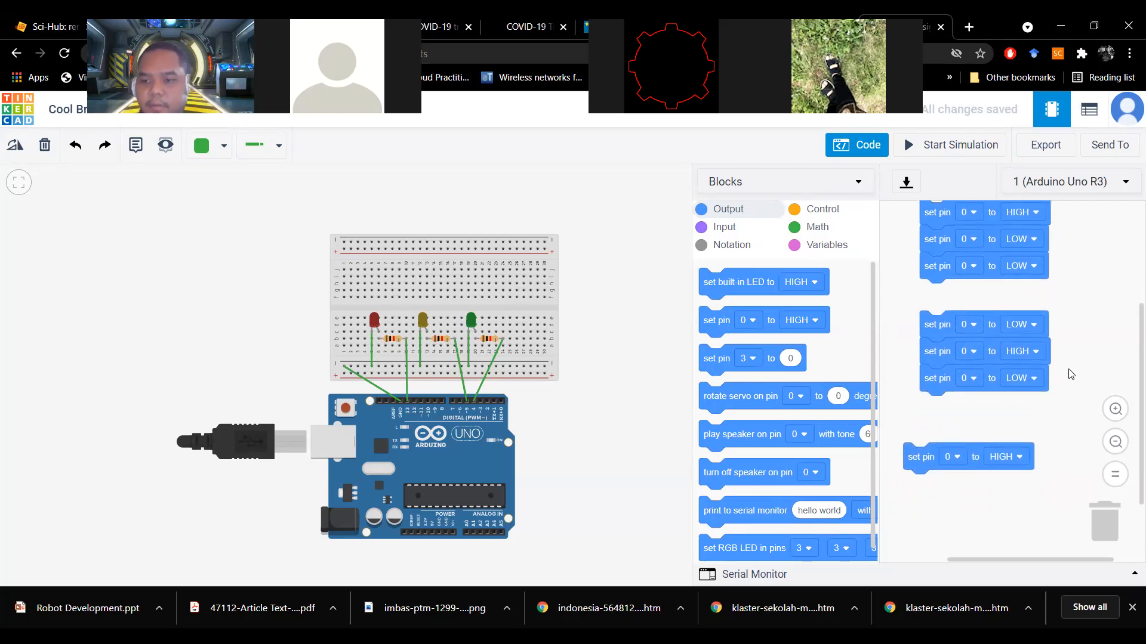
{"action": "left_click", "coordinate": [1116, 442]}
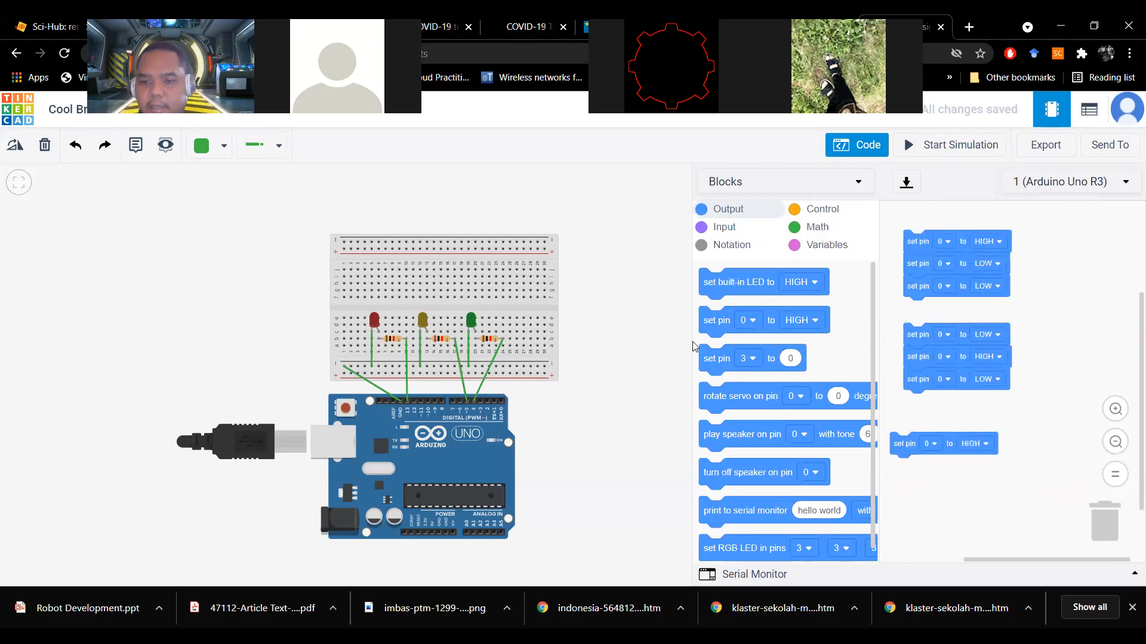
{"action": "left_click_drag", "start_coordinate": [708, 321], "coordinate": [900, 476]}
{"action": "mouse_move", "coordinate": [707, 317]}
{"action": "left_mouse_down"}
{"action": "mouse_move", "coordinate": [898, 477]}
{"action": "mouse_move", "coordinate": [899, 500]}
{"action": "left_mouse_up"}
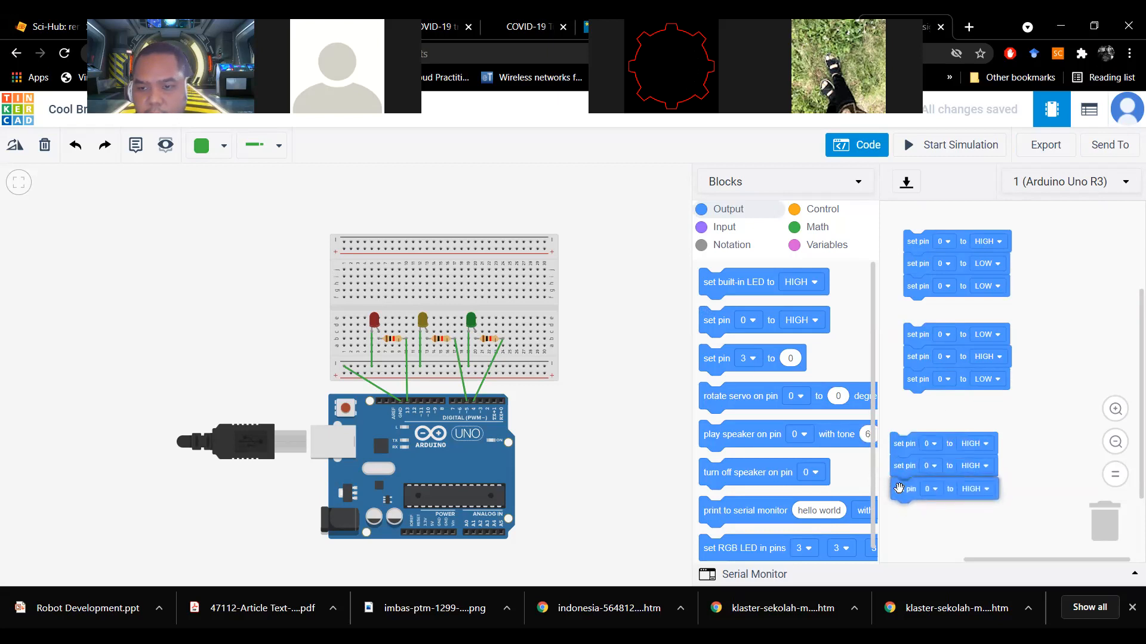
{"action": "left_click", "coordinate": [984, 445]}
{"action": "left_click", "coordinate": [946, 494]}
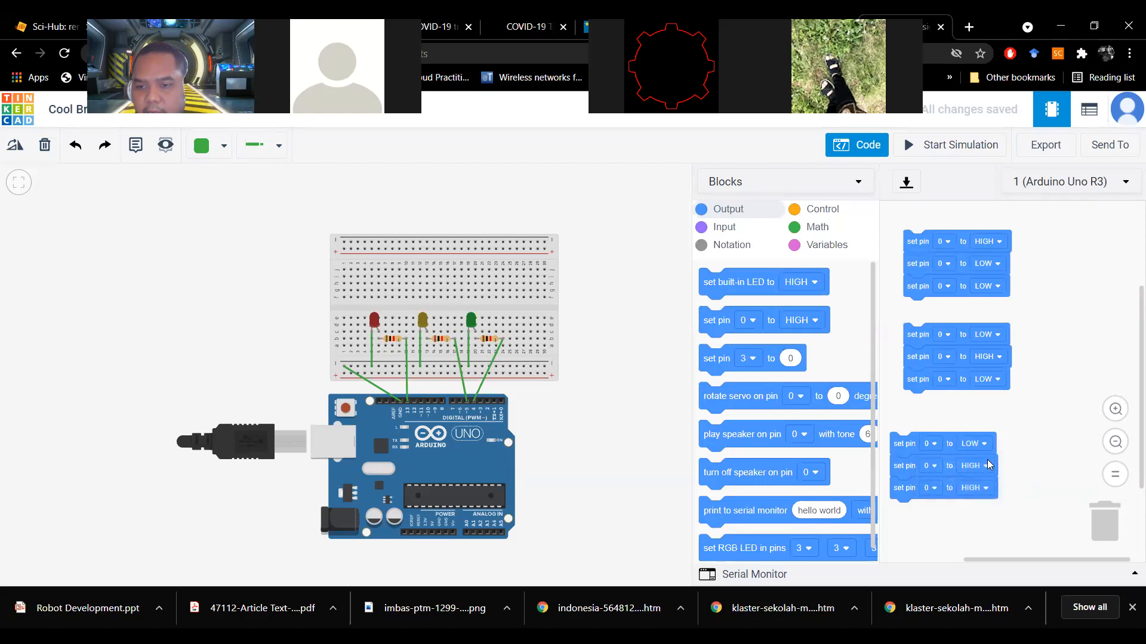
{"action": "left_click", "coordinate": [985, 468]}
{"action": "left_click", "coordinate": [955, 517]}
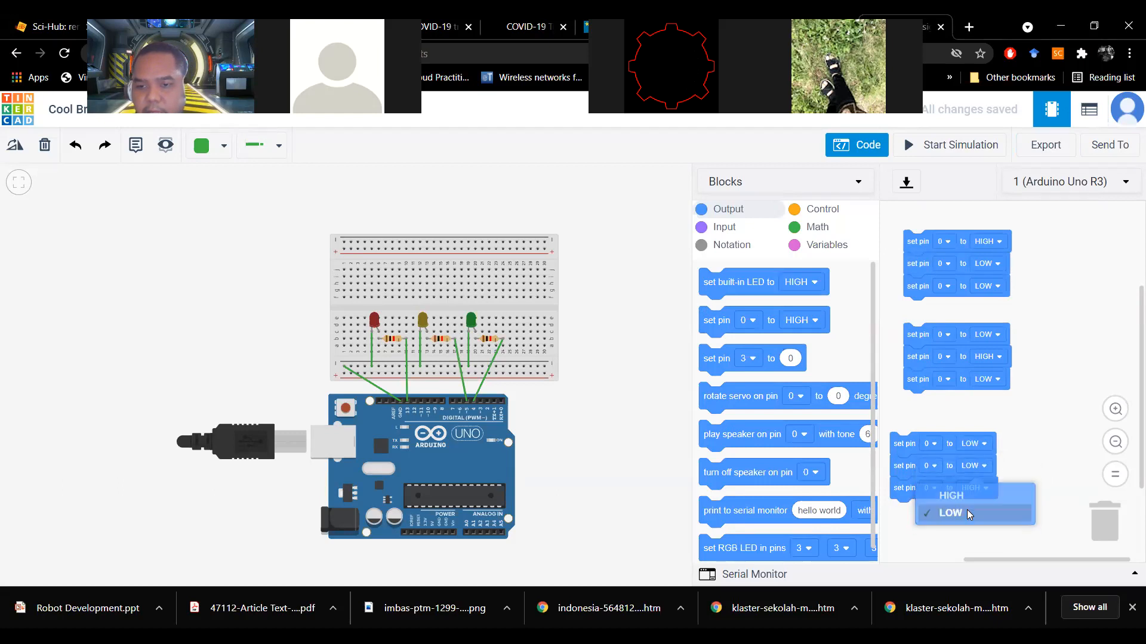
{"action": "mouse_move", "coordinate": [907, 452]}
{"action": "left_mouse_down"}
{"action": "mouse_move", "coordinate": [925, 443]}
{"action": "mouse_move", "coordinate": [915, 438]}
{"action": "left_mouse_up"}
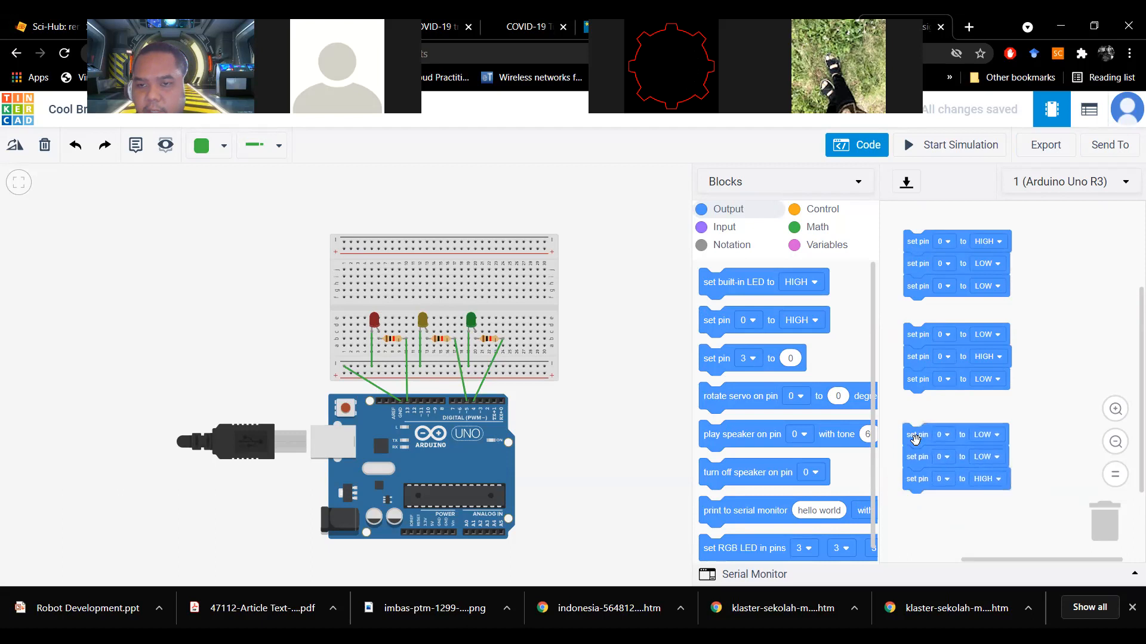
Step: Add a wait block in seconds after each stack of three and join everything into one continuous sequence
{"action": "left_click", "coordinate": [829, 209]}
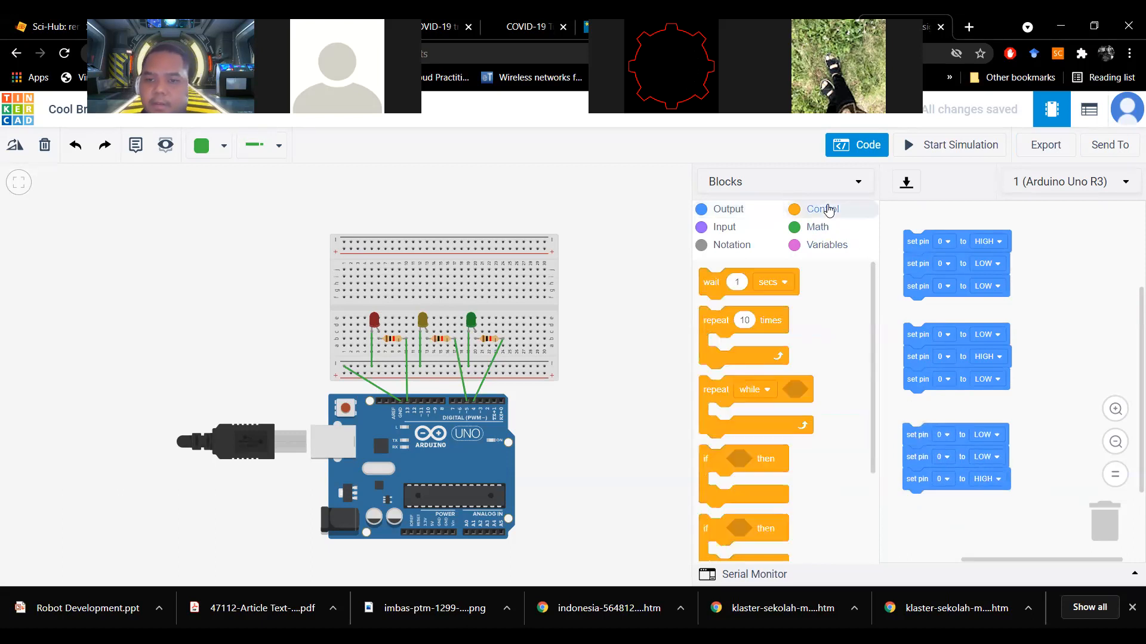
{"action": "left_click_drag", "start_coordinate": [721, 283], "coordinate": [914, 314]}
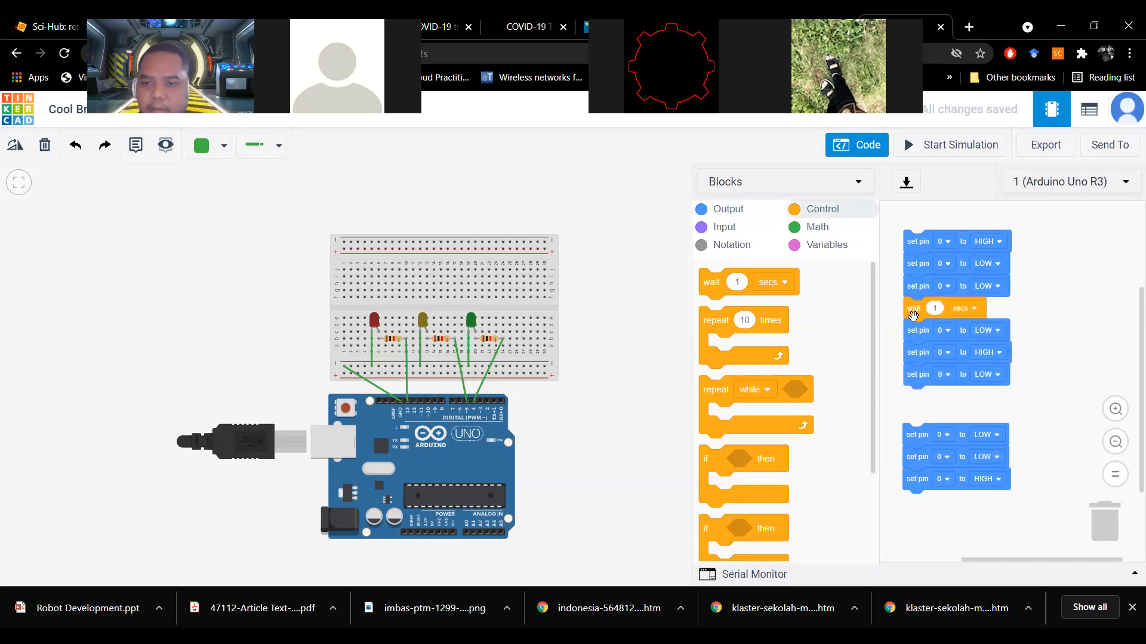
{"action": "left_click_drag", "start_coordinate": [709, 283], "coordinate": [914, 398]}
{"action": "left_click_drag", "start_coordinate": [921, 439], "coordinate": [919, 423]}
{"action": "mouse_move", "coordinate": [719, 291]}
{"action": "left_mouse_down"}
{"action": "mouse_move", "coordinate": [707, 283]}
{"action": "mouse_move", "coordinate": [948, 505]}
{"action": "mouse_move", "coordinate": [902, 492]}
{"action": "left_mouse_up"}
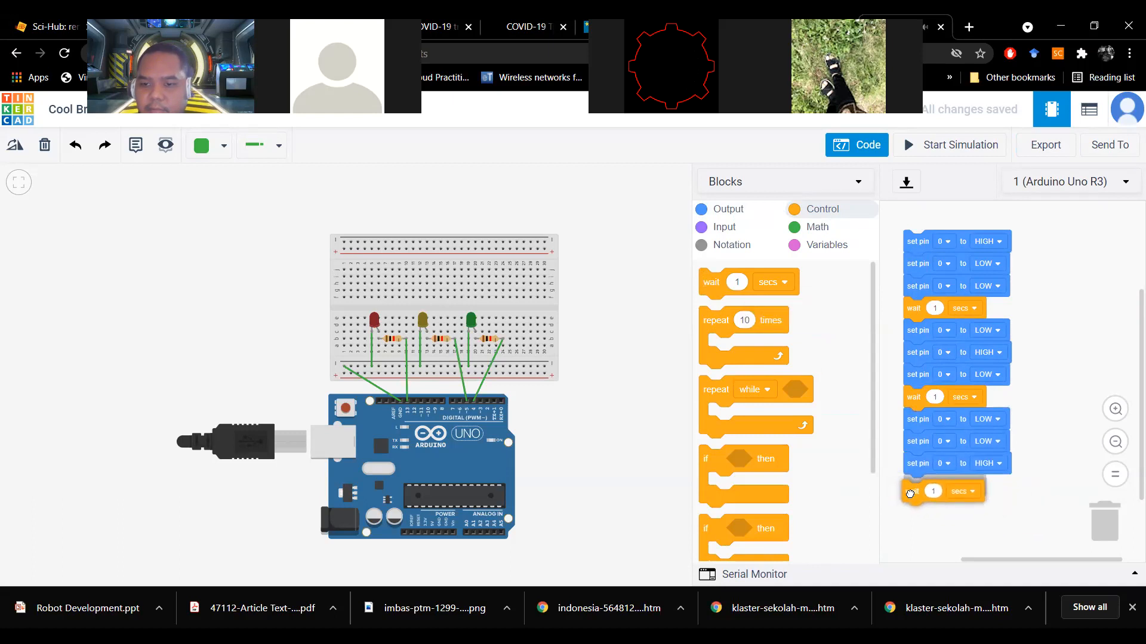
Step: Set all three wait blocks to 2 seconds
{"action": "left_click", "coordinate": [939, 308]}
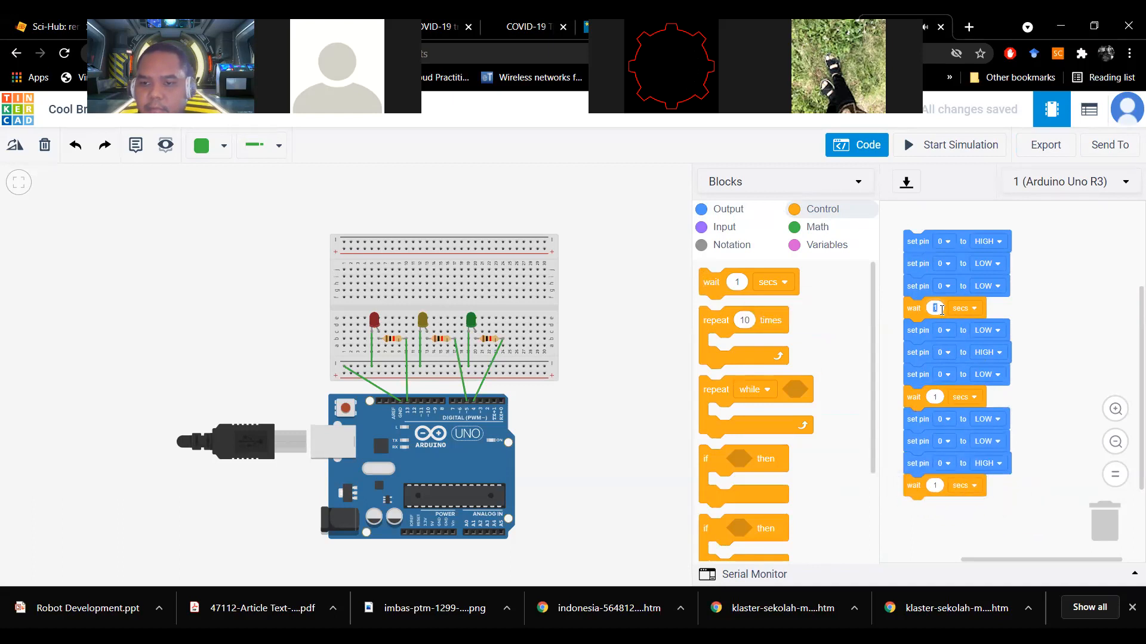
{"action": "left_click", "coordinate": [935, 487]}
{"action": "type", "text": "2"}
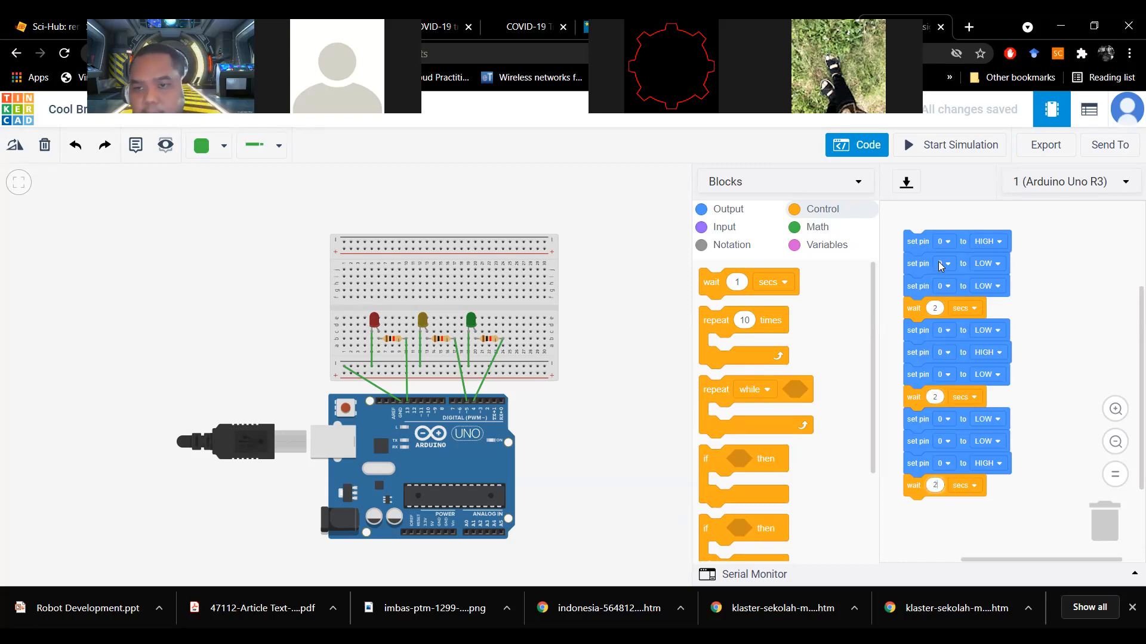
Step: Assign pins 13, 5 and 4 in order to the three set pin blocks of the first group
{"action": "left_click", "coordinate": [944, 241]}
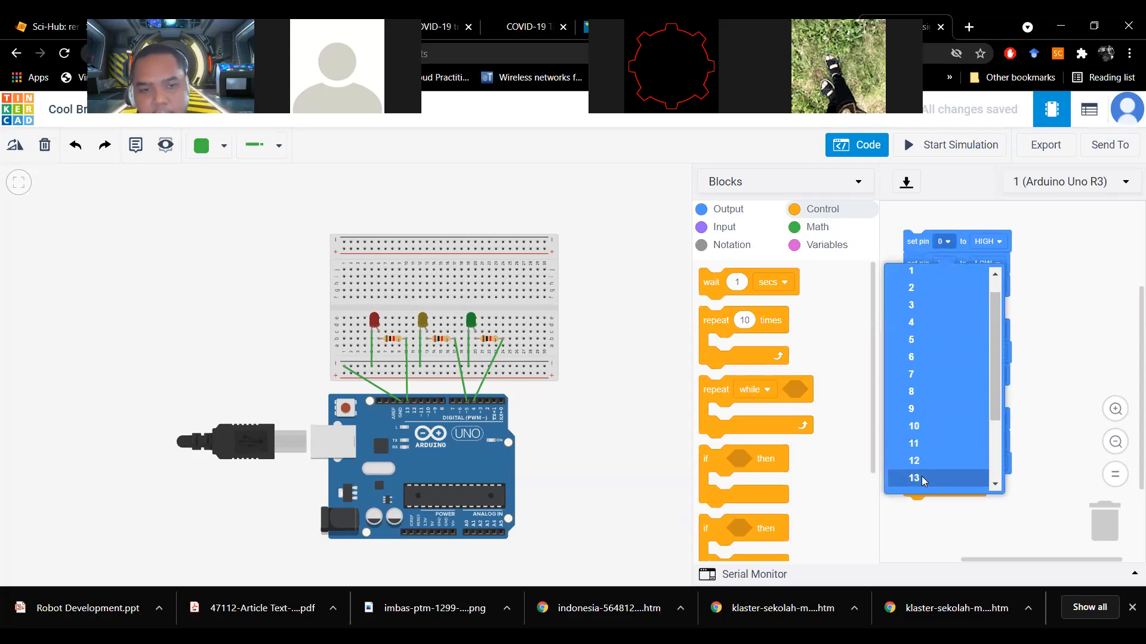
{"action": "left_click", "coordinate": [922, 478]}
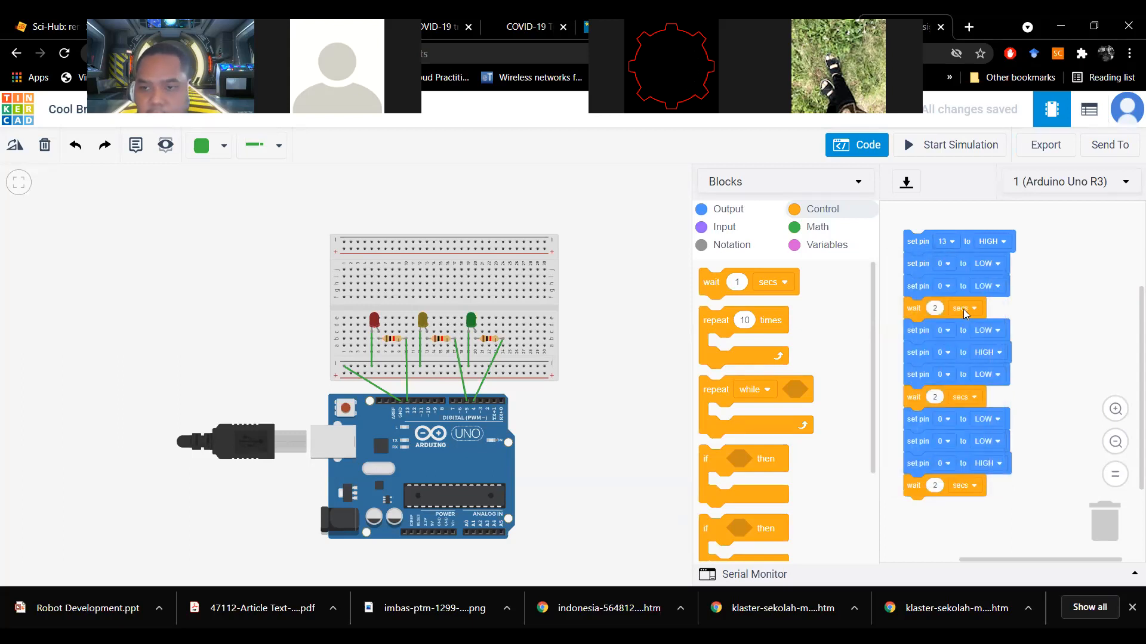
{"action": "left_click", "coordinate": [946, 265]}
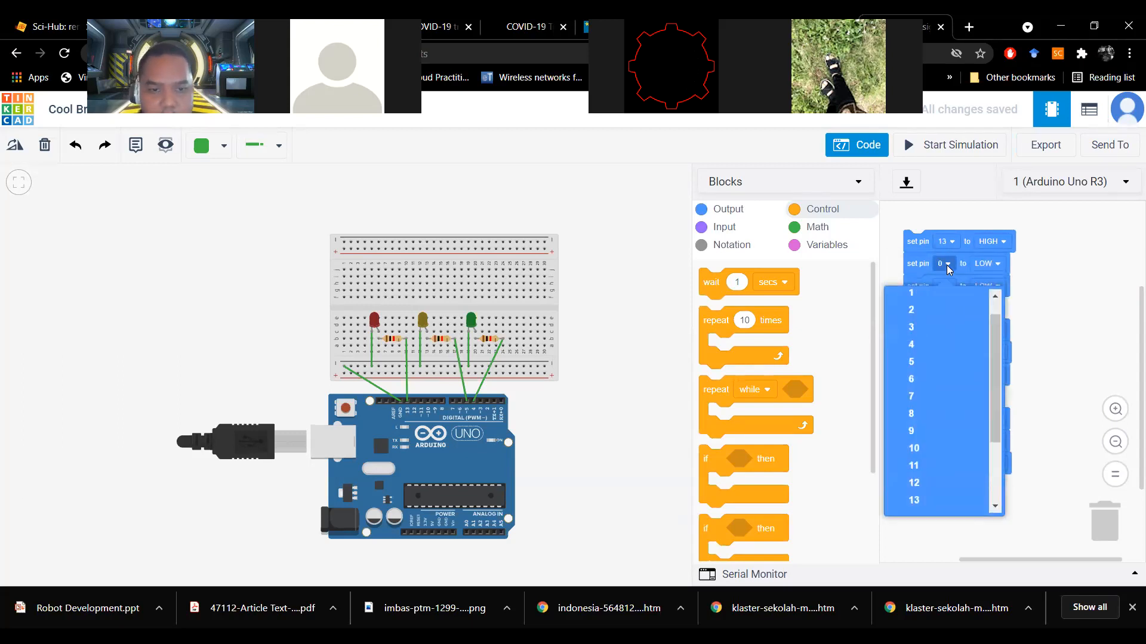
{"action": "left_click", "coordinate": [913, 364]}
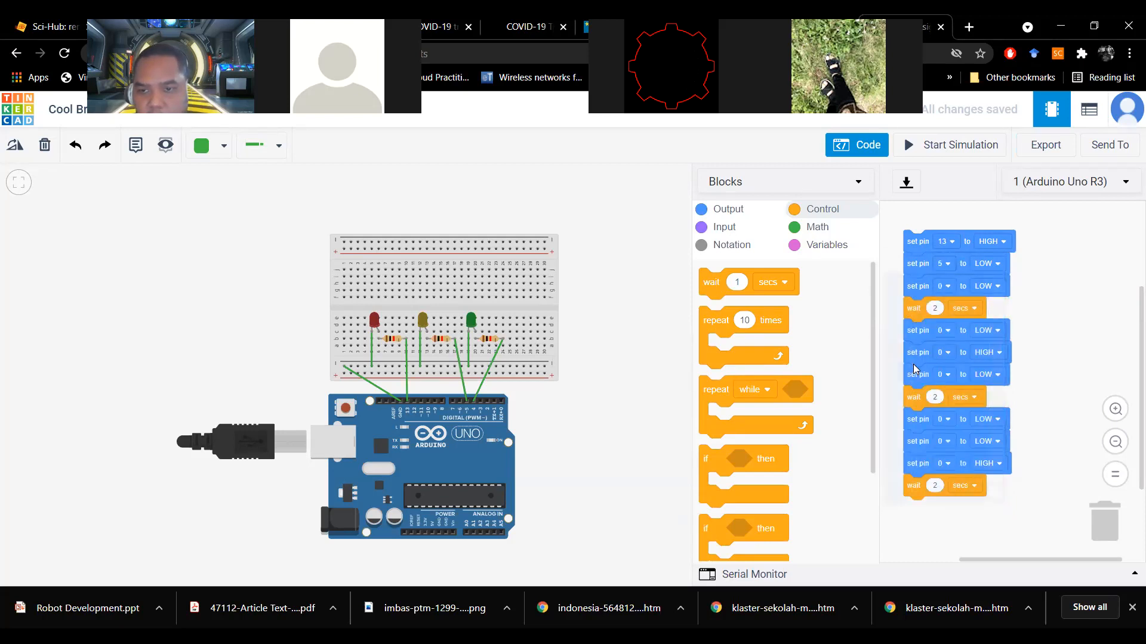
{"action": "left_click", "coordinate": [947, 287]}
{"action": "left_click", "coordinate": [924, 369]}
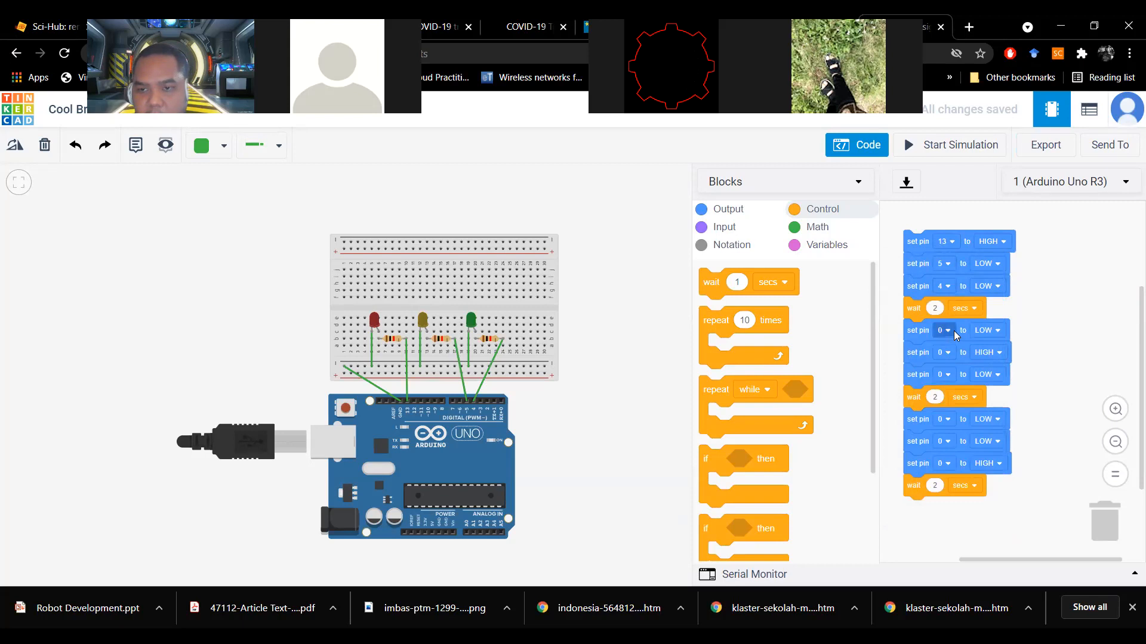
Step: Assign pins 13, 5 and 4 in order to the three set pin blocks between the first and second waits
{"action": "left_click", "coordinate": [954, 330]}
{"action": "scroll", "coordinate": [928, 420], "scroll_direction": "down", "scroll_amount": 1}
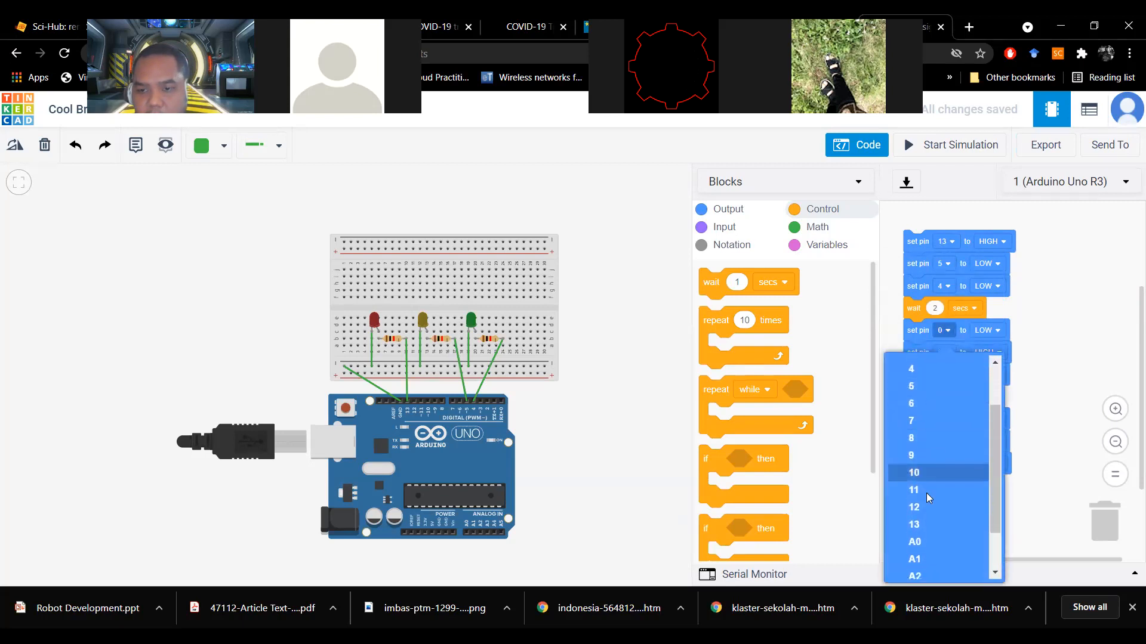
{"action": "left_click", "coordinate": [924, 525]}
{"action": "left_click", "coordinate": [944, 353]}
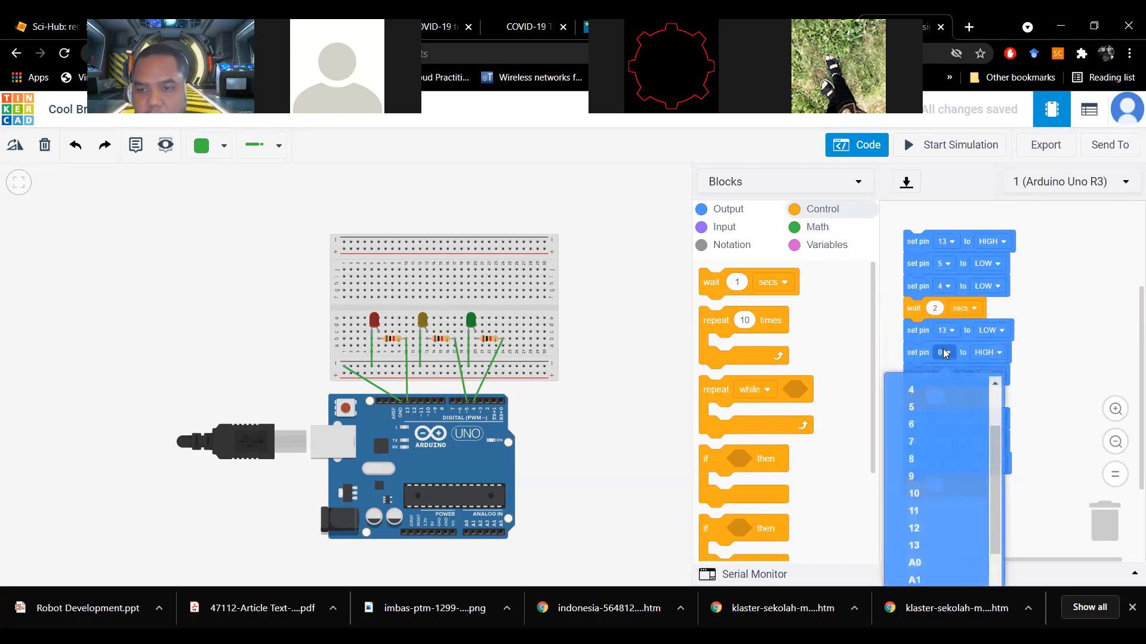
{"action": "left_click", "coordinate": [926, 411]}
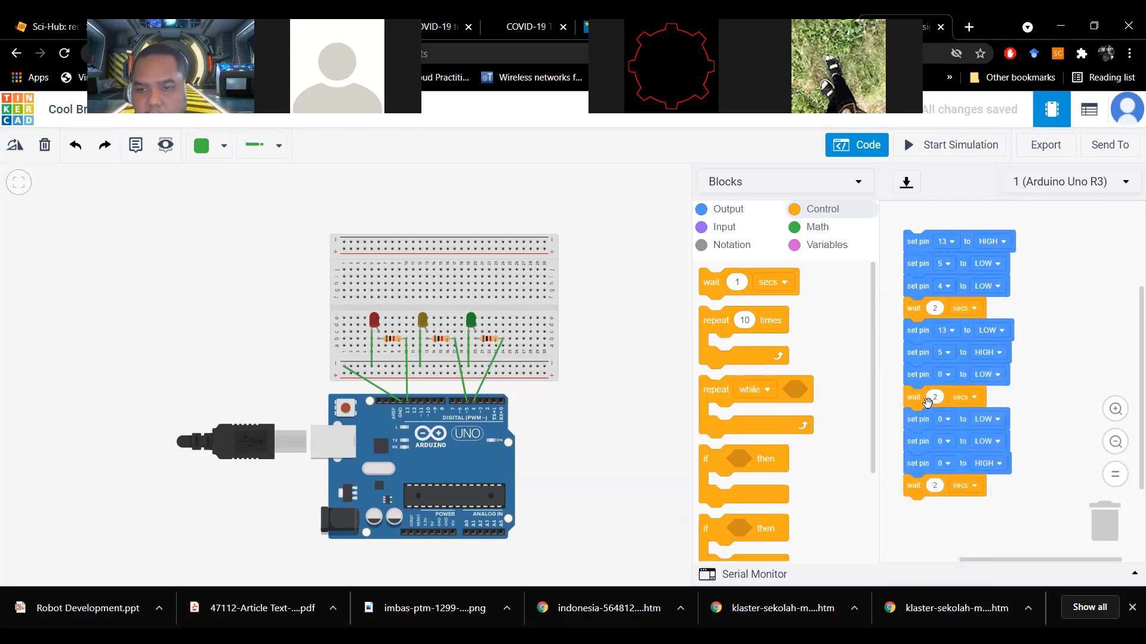
{"action": "left_click", "coordinate": [942, 375]}
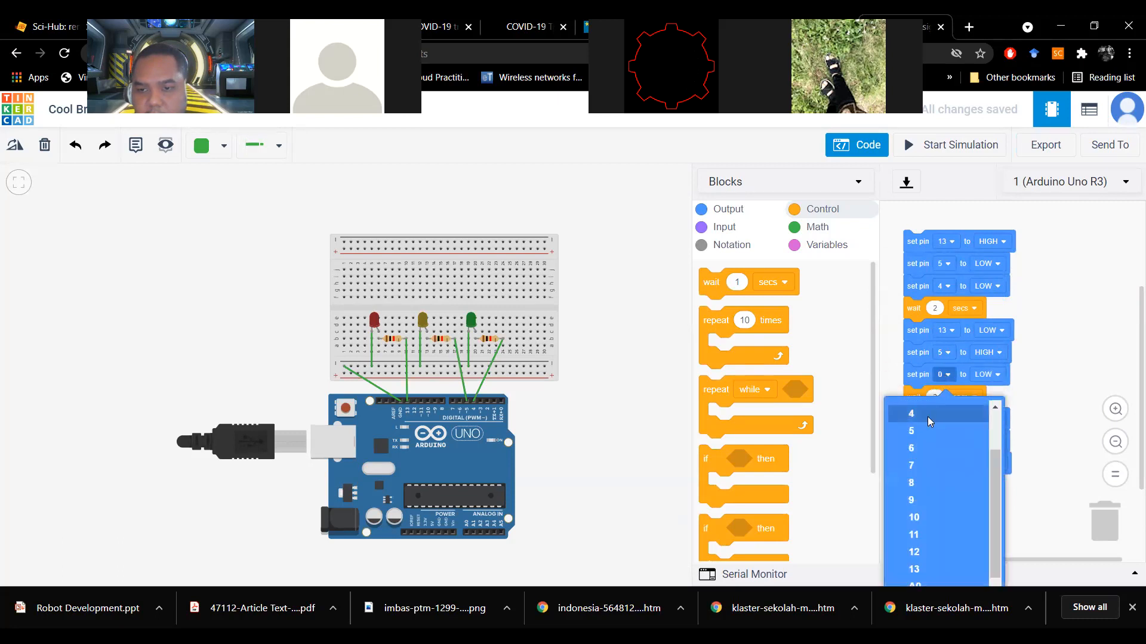
{"action": "left_click", "coordinate": [928, 416]}
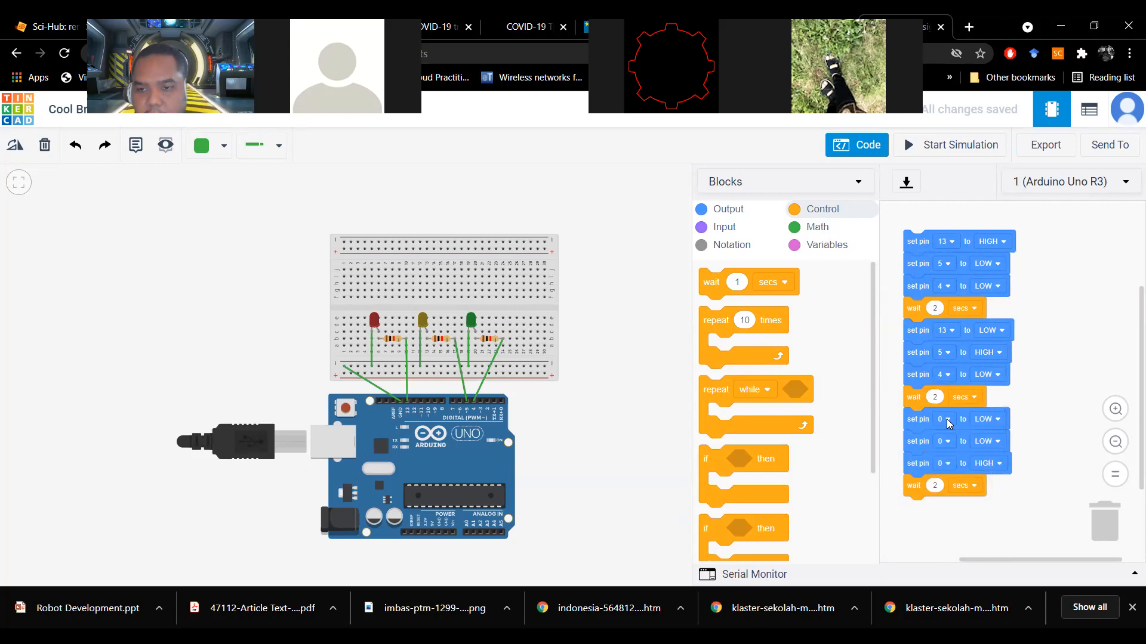
Step: Assign pins 13, 5 and 4 in order to the three set pin blocks between the second and third waits
{"action": "left_click", "coordinate": [946, 419]}
{"action": "scroll", "coordinate": [934, 482], "scroll_direction": "down", "scroll_amount": 2}
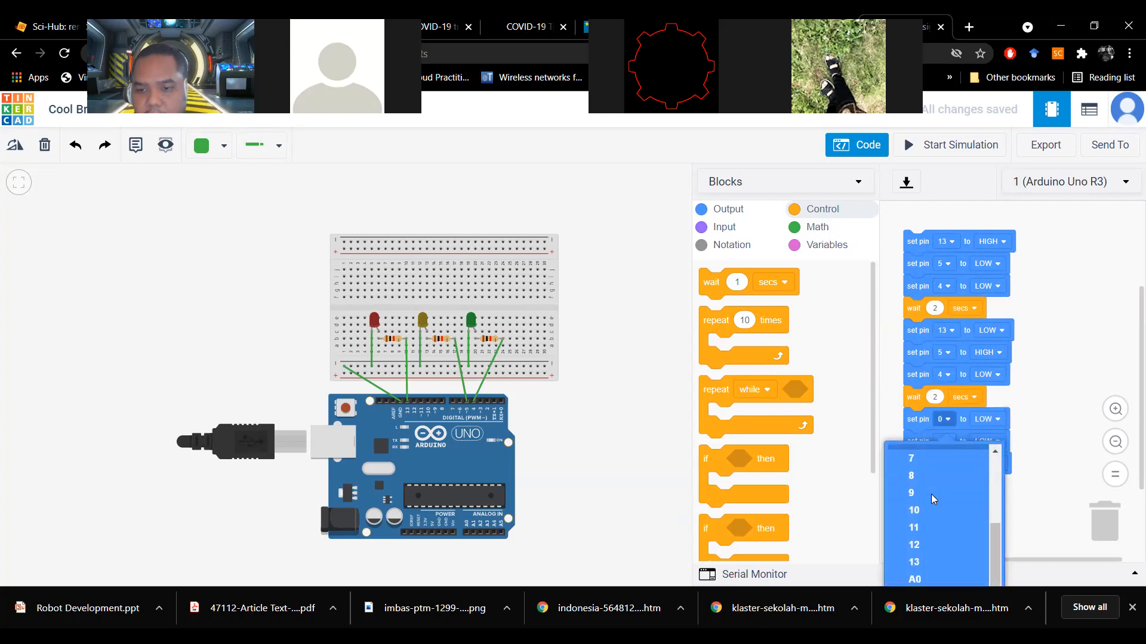
{"action": "left_click", "coordinate": [915, 555]}
{"action": "left_click", "coordinate": [944, 440]}
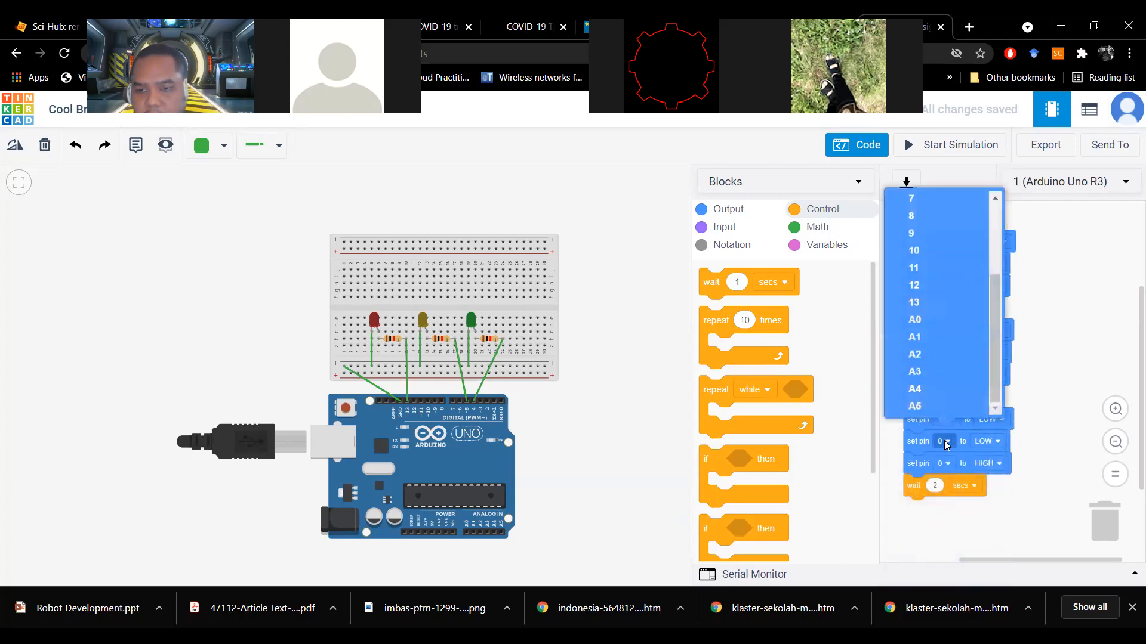
{"action": "scroll", "coordinate": [937, 260], "scroll_direction": "up", "scroll_amount": 1}
{"action": "scroll", "coordinate": [934, 239], "scroll_direction": "up", "scroll_amount": 2}
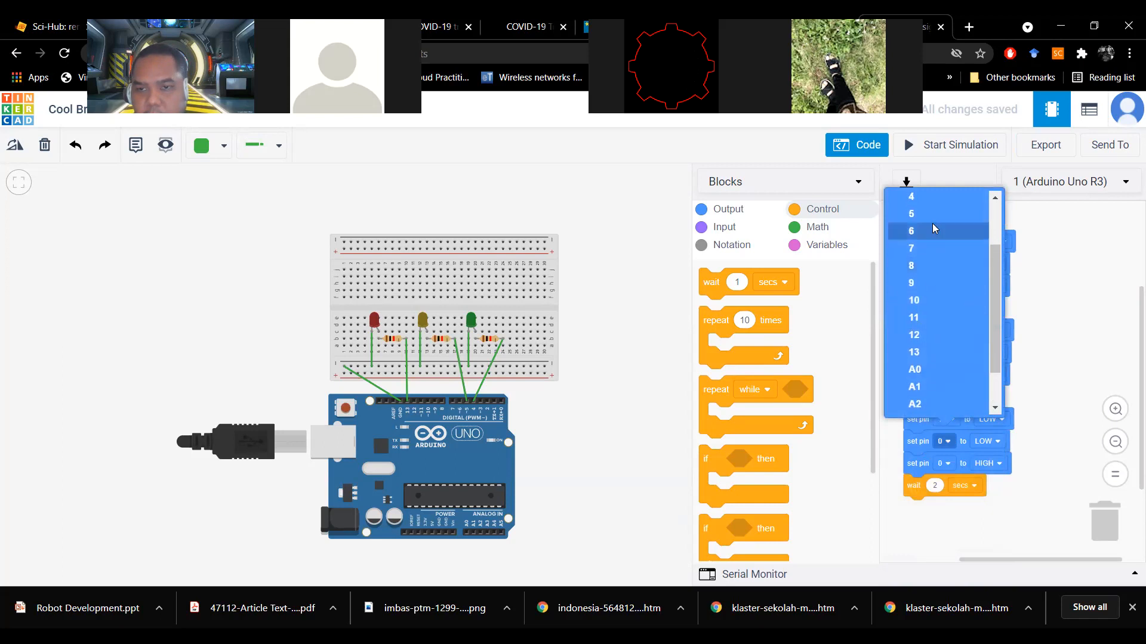
{"action": "left_click", "coordinate": [927, 212]}
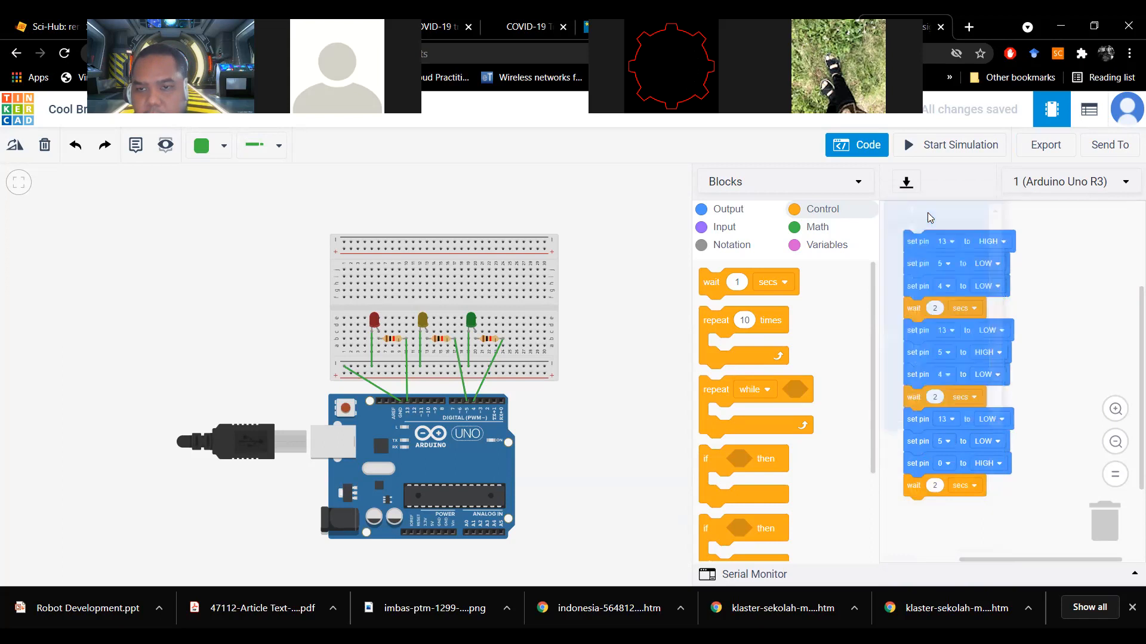
{"action": "left_click", "coordinate": [946, 468]}
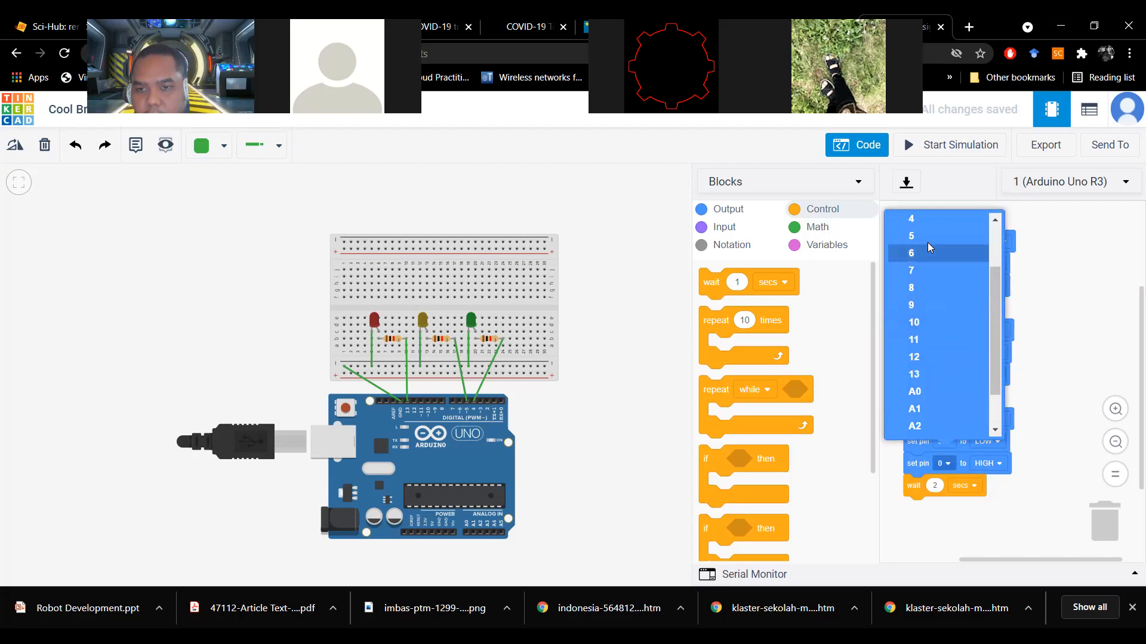
{"action": "left_click", "coordinate": [917, 218]}
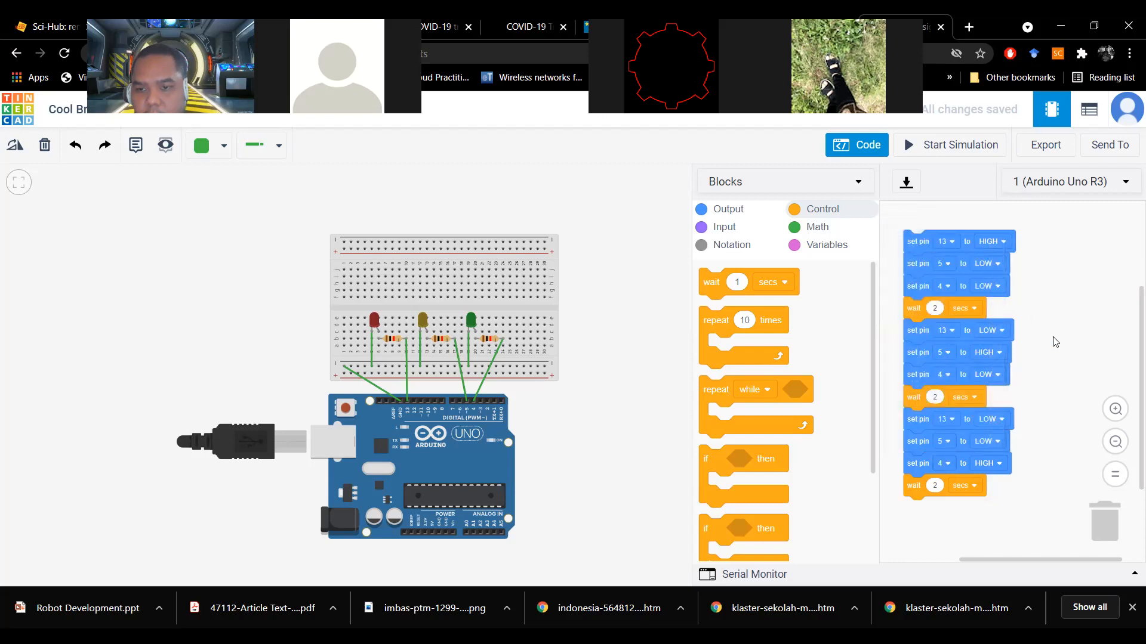
Step: Show the generated C++ text beside the blocks and examine the setup and loop functions, including the pinMode lines
{"action": "left_click", "coordinate": [774, 185]}
{"action": "left_click", "coordinate": [769, 231]}
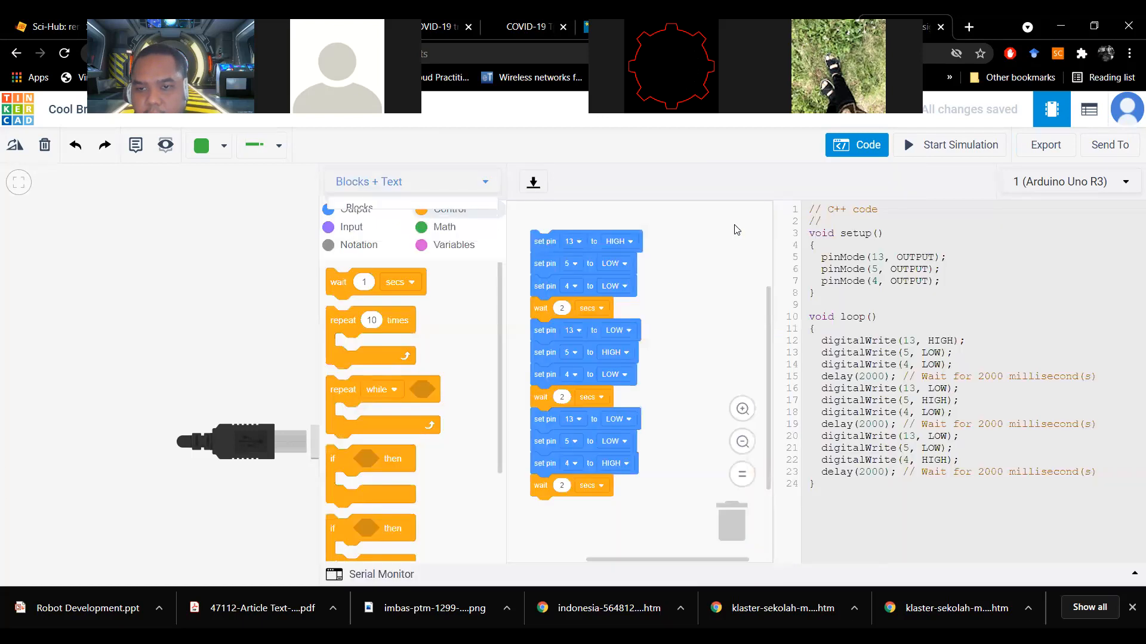
{"action": "left_click_drag", "start_coordinate": [850, 489], "coordinate": [808, 209]}
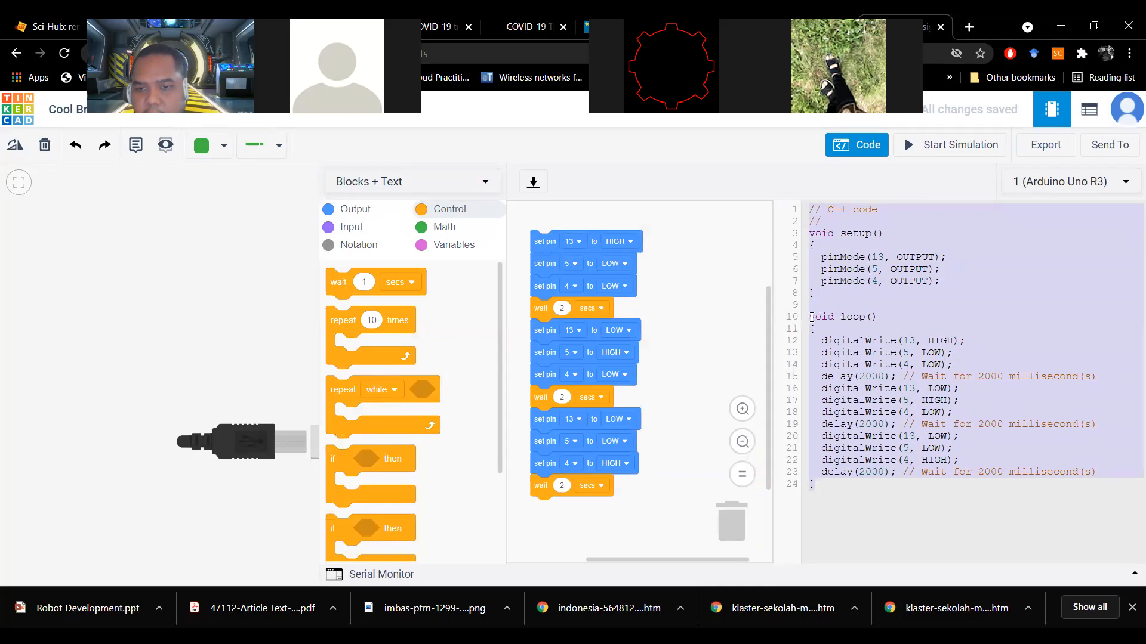
{"action": "left_click_drag", "start_coordinate": [811, 317], "coordinate": [892, 314]}
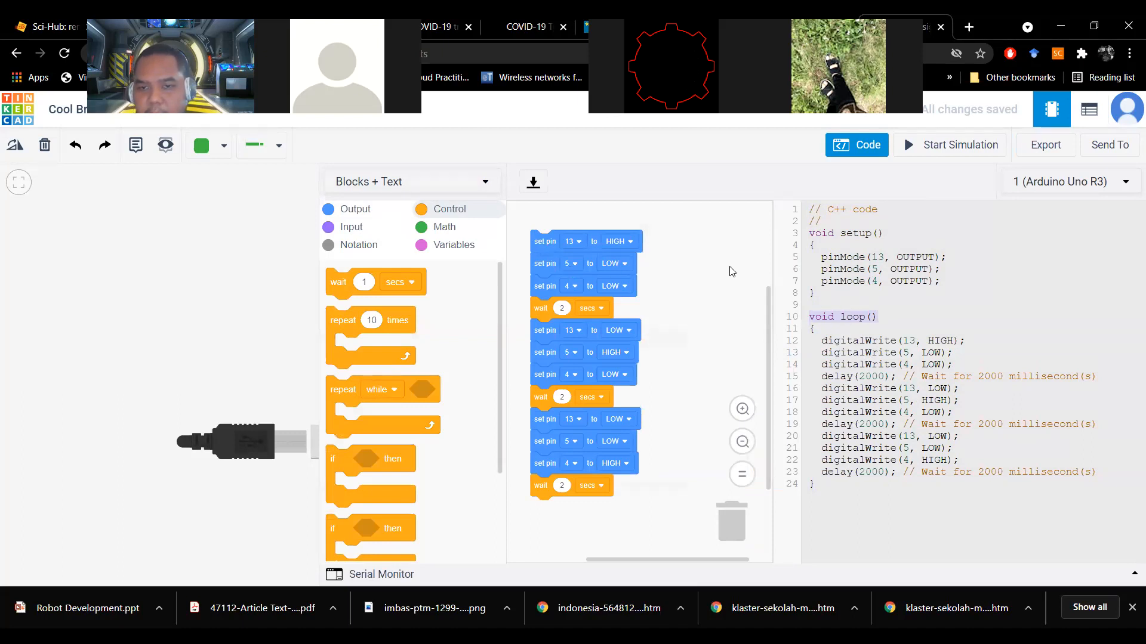
{"action": "left_click_drag", "start_coordinate": [823, 257], "coordinate": [938, 285]}
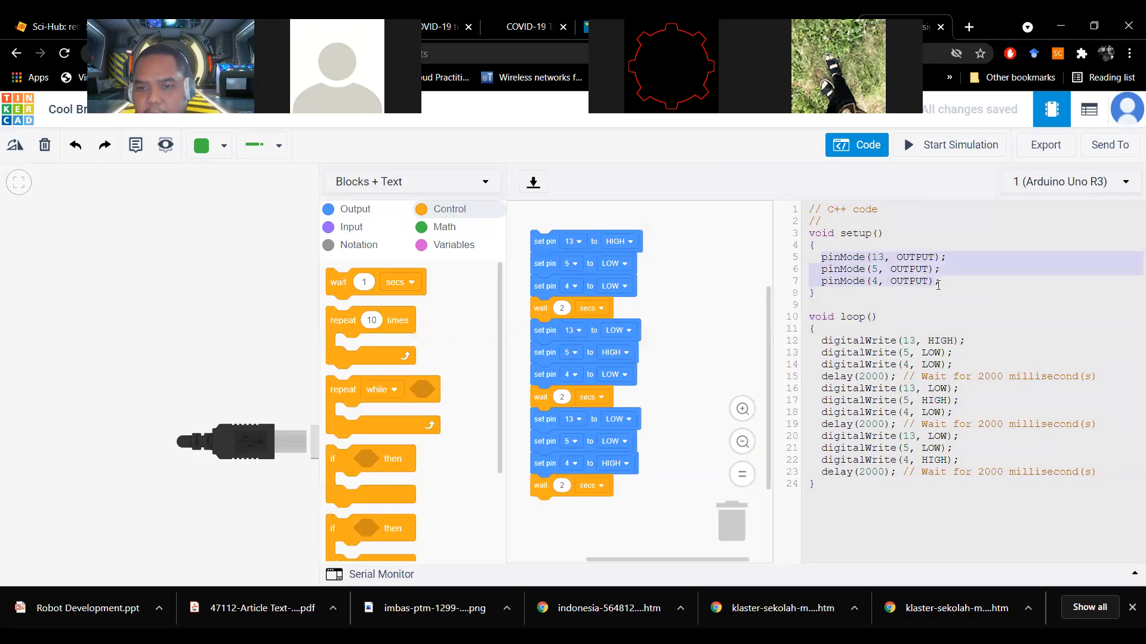
{"action": "left_click_drag", "start_coordinate": [841, 237], "coordinate": [882, 290]}
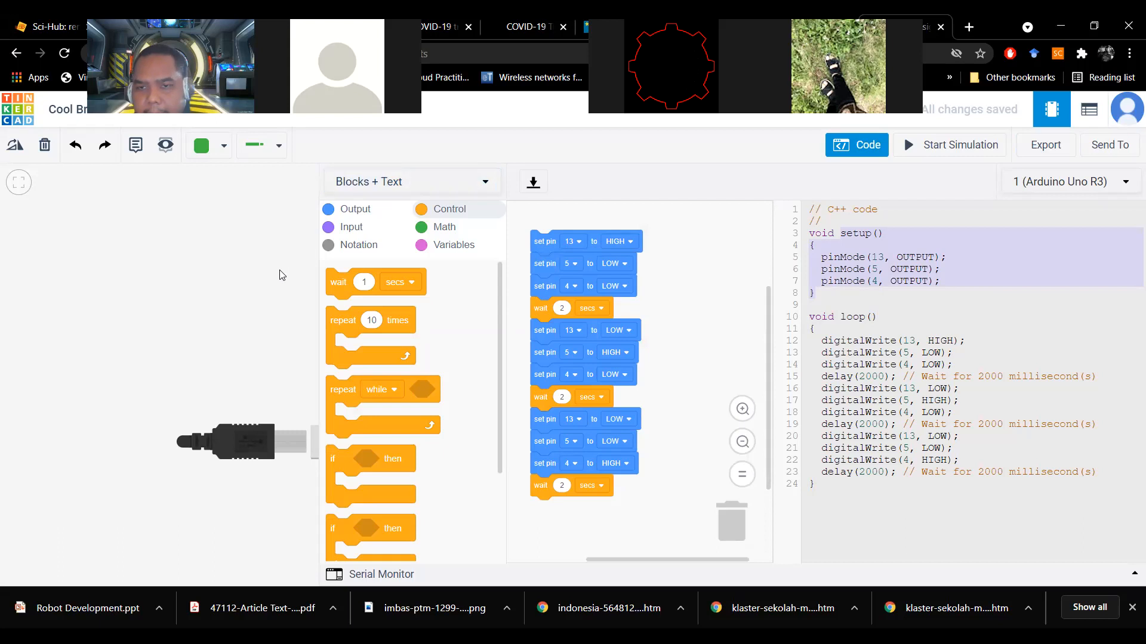
Step: Run the simulation briefly beside the code text, dismiss the debugger help and stop the simulation
{"action": "left_click", "coordinate": [932, 154]}
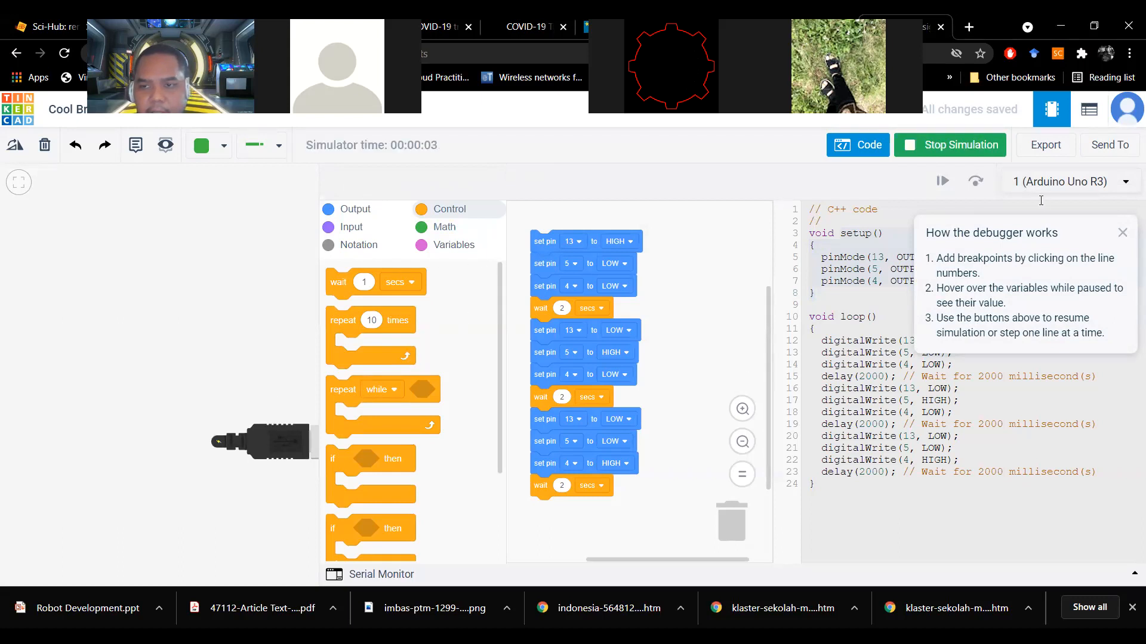
{"action": "left_click", "coordinate": [1122, 233]}
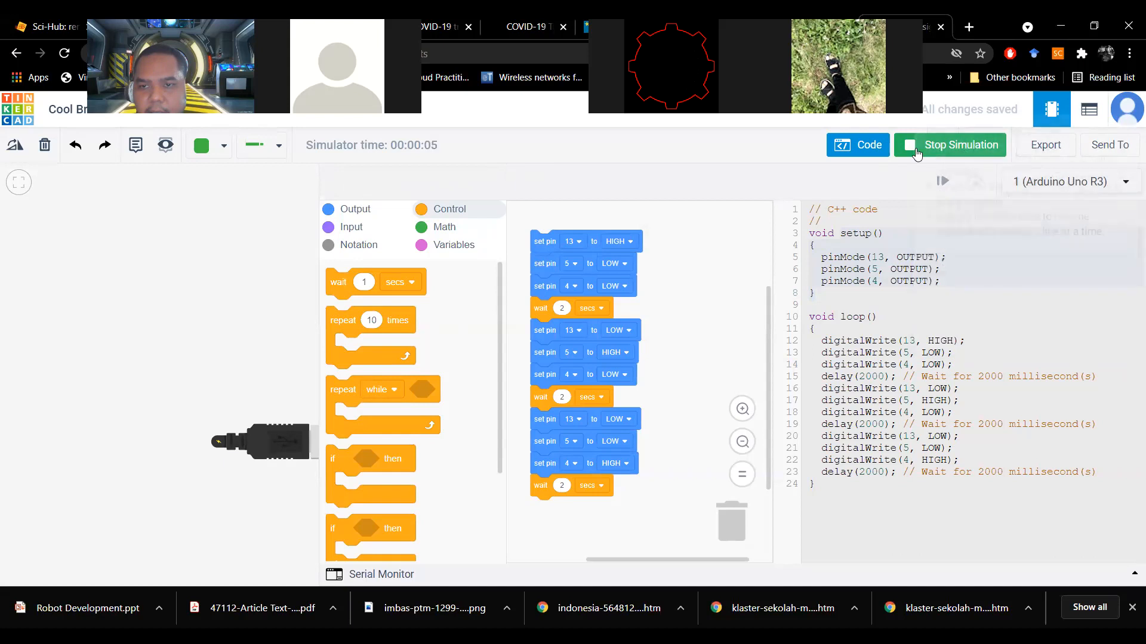
{"action": "left_click", "coordinate": [918, 146]}
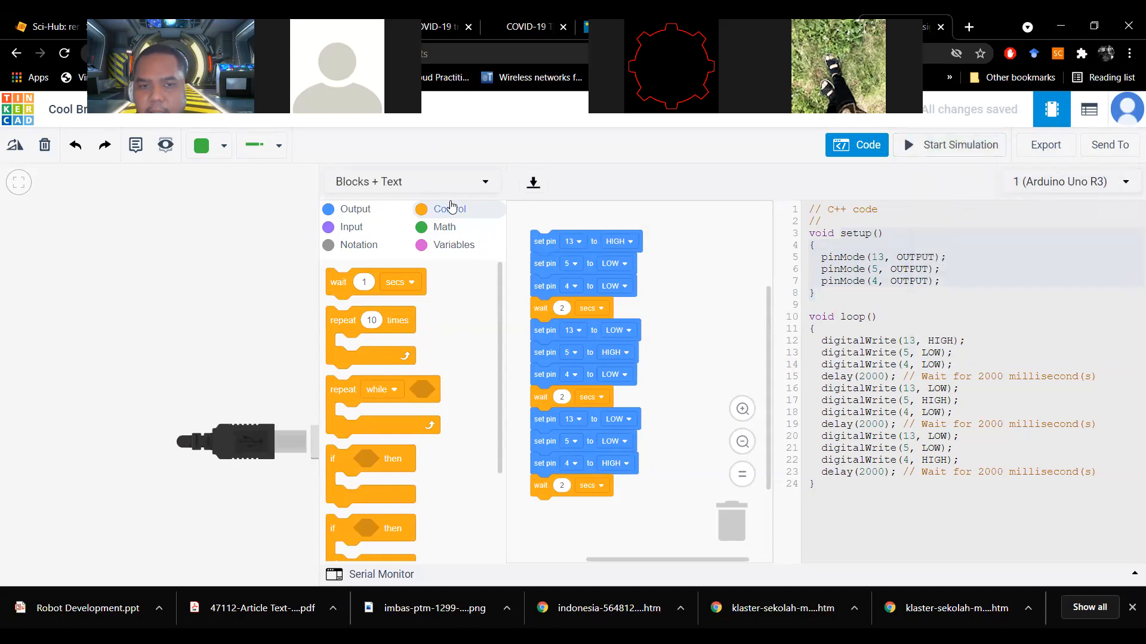
Step: Return to the blocks-only view, run the simulation to watch the LEDs cycle, and stop it with the code editor closed
{"action": "left_click", "coordinate": [397, 182]}
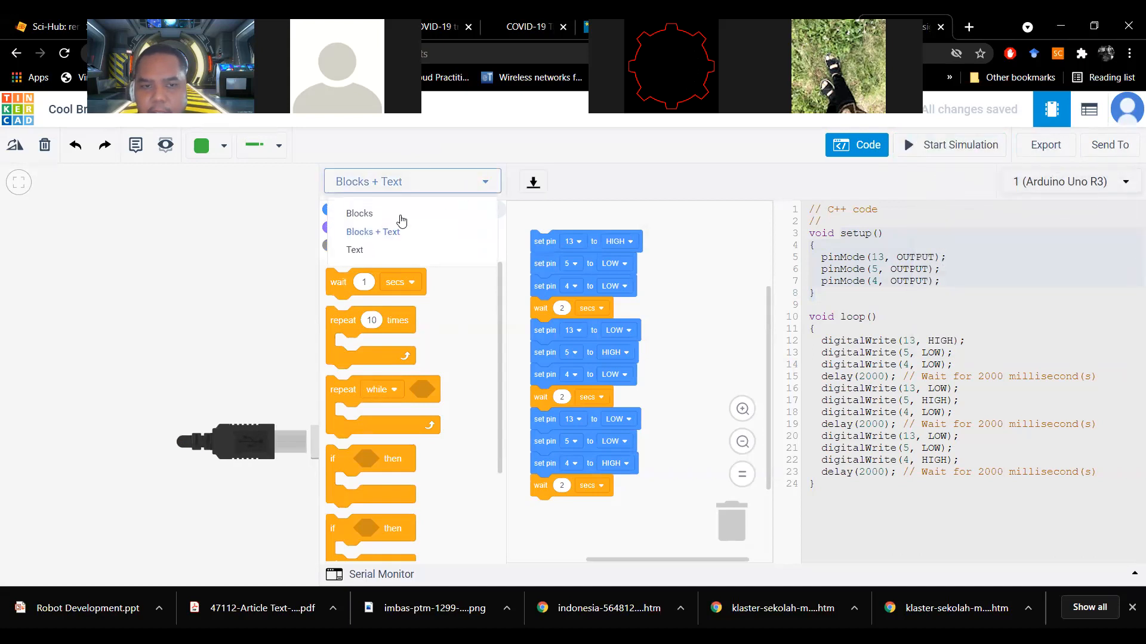
{"action": "left_click", "coordinate": [366, 213]}
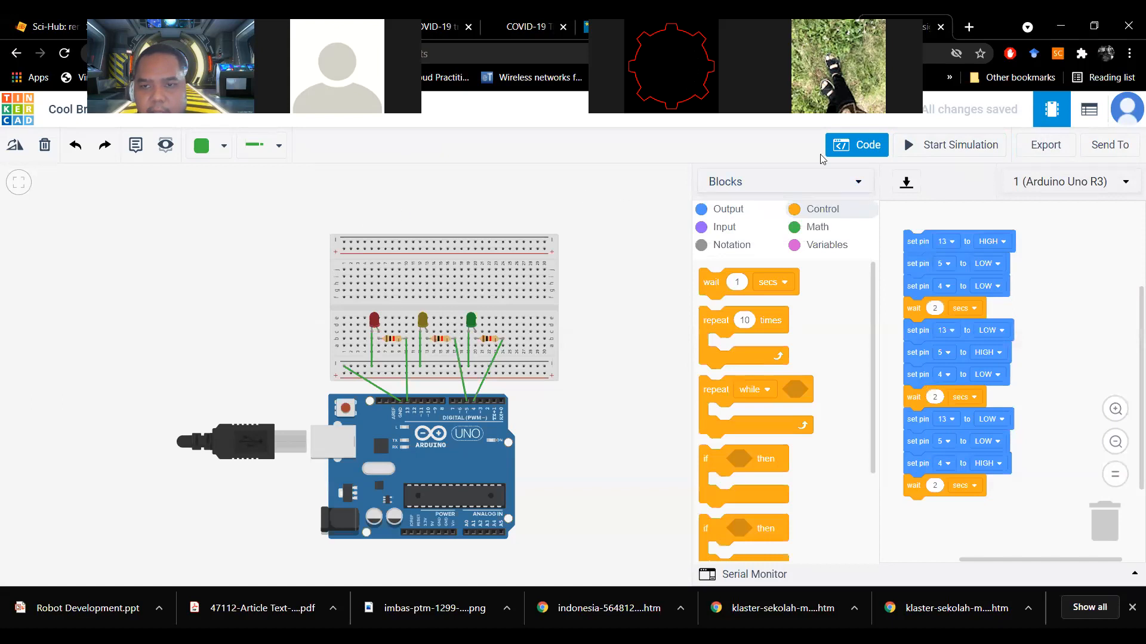
{"action": "left_click", "coordinate": [948, 152]}
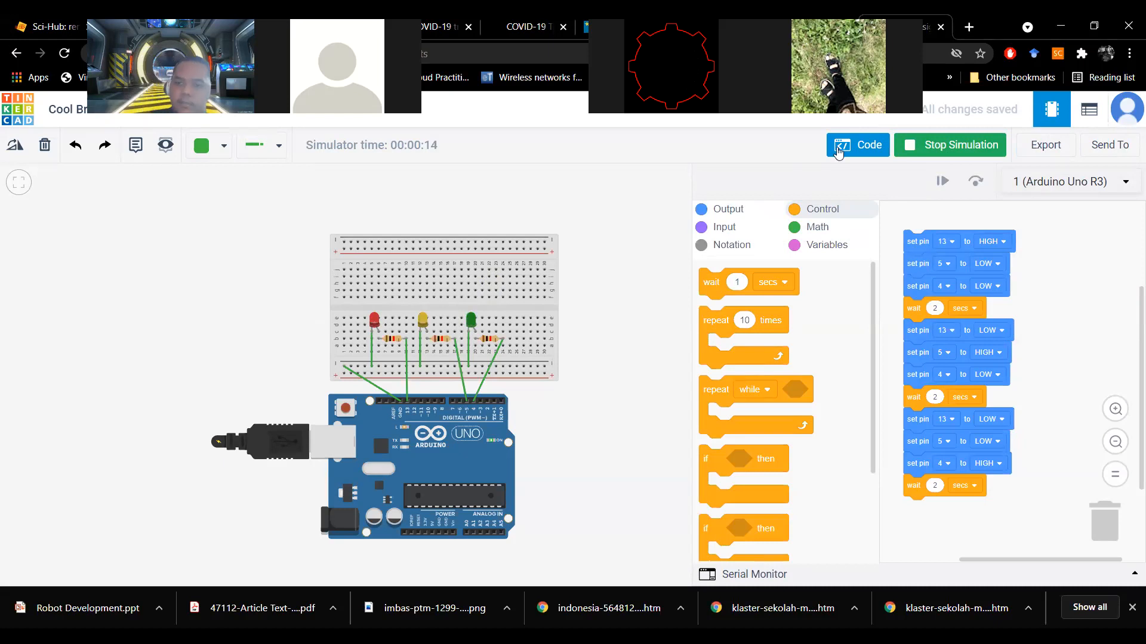
{"action": "left_click", "coordinate": [971, 148]}
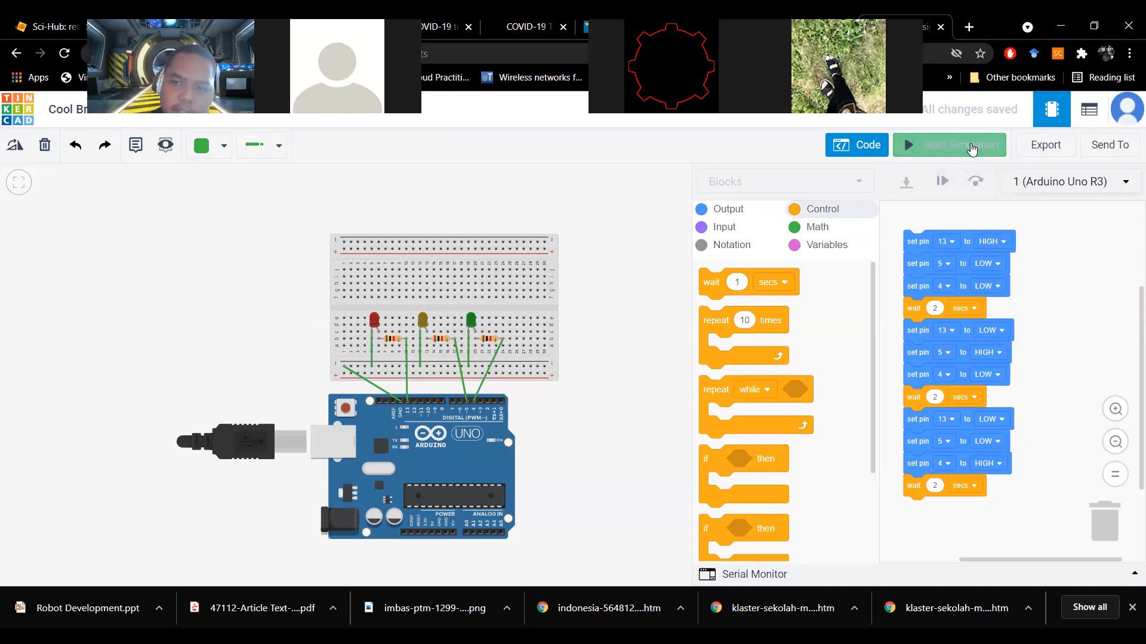
{"action": "left_click", "coordinate": [592, 412]}
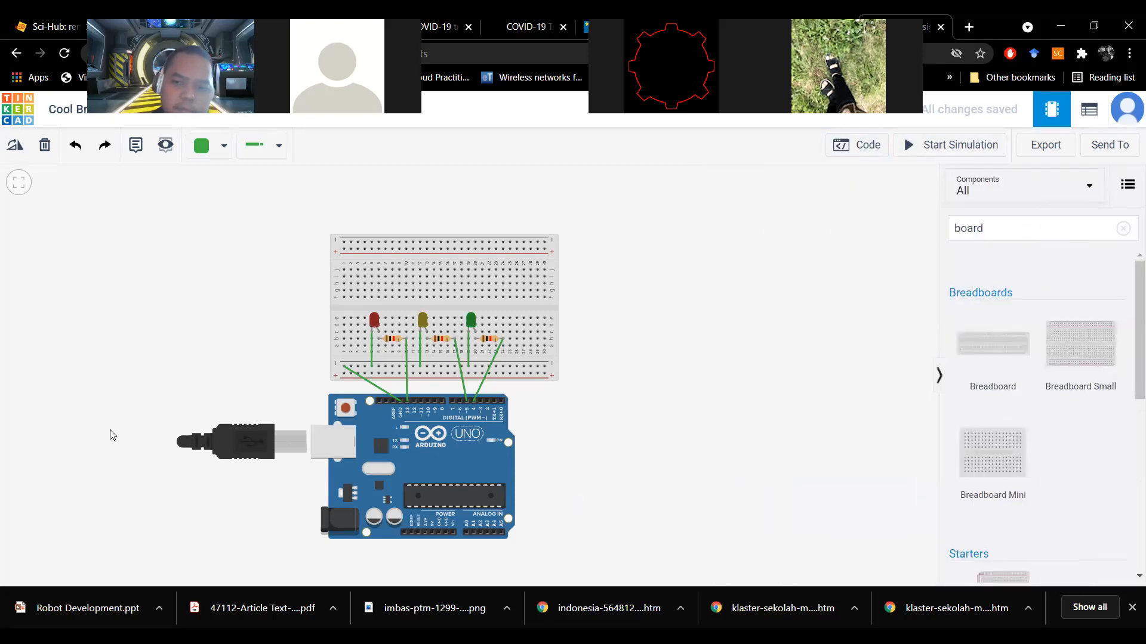
Step: Switch to the PowerPoint presentation and go back from slide 11 through the earlier slides, past "Create basic Arduino project"
{"action": "key", "text": "alt+Tab"}
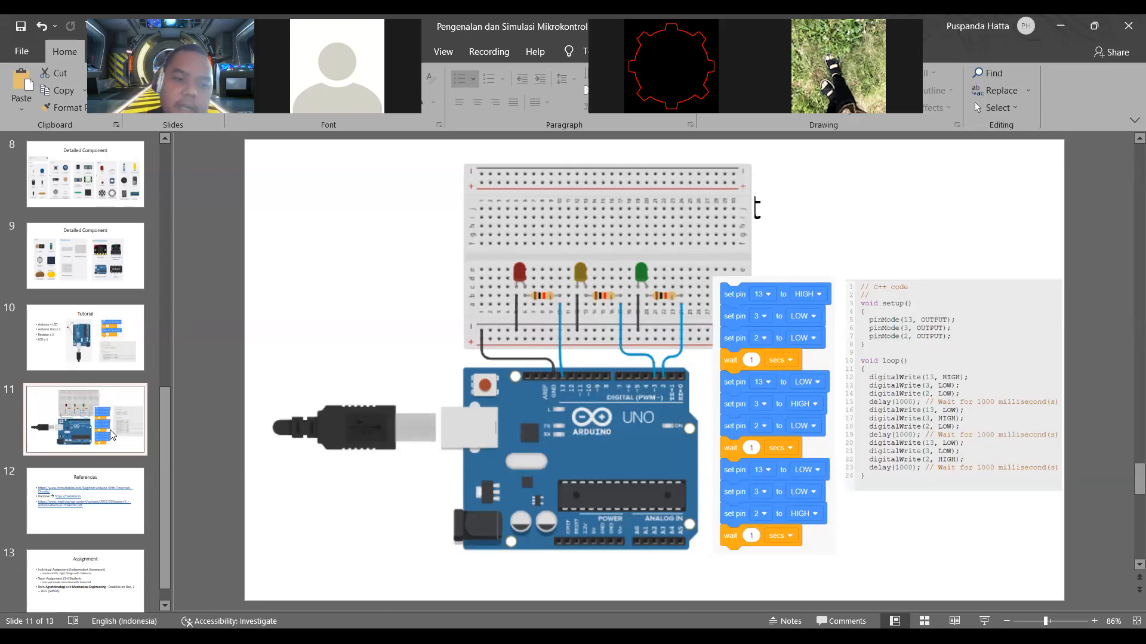
{"action": "key", "text": "Up"}
{"action": "key", "text": "Up"}
{"action": "key", "text": "Up"}
{"action": "key", "text": "Up"}
{"action": "key", "text": "Up"}
{"action": "key", "text": "Up"}
{"action": "key", "text": "Up"}
{"action": "key", "text": "Up"}
{"action": "key", "text": "Up"}
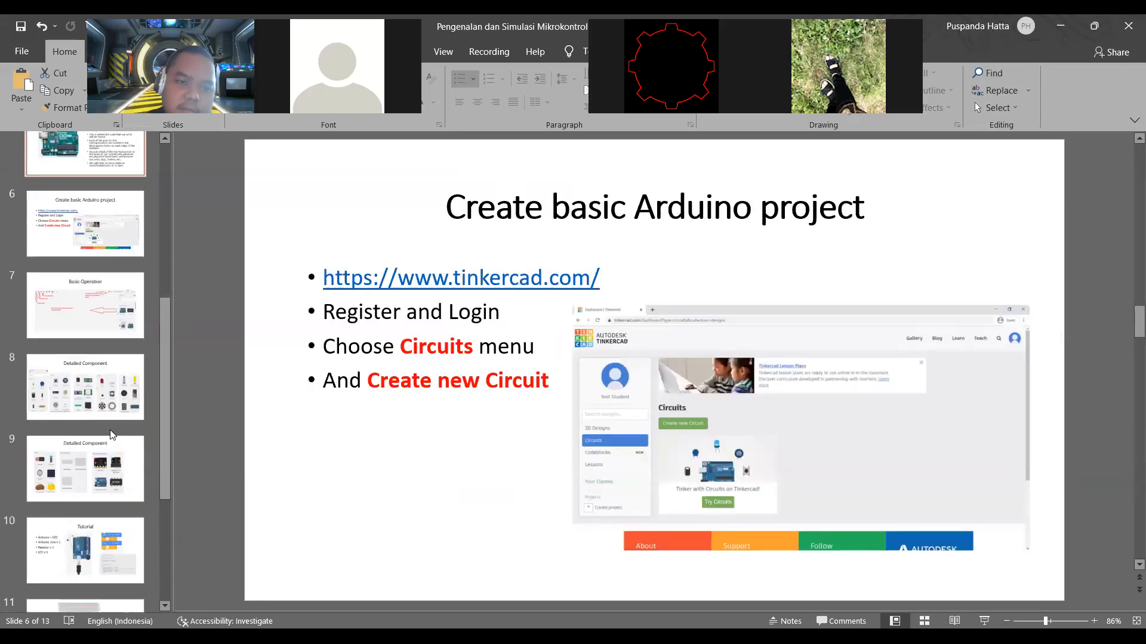